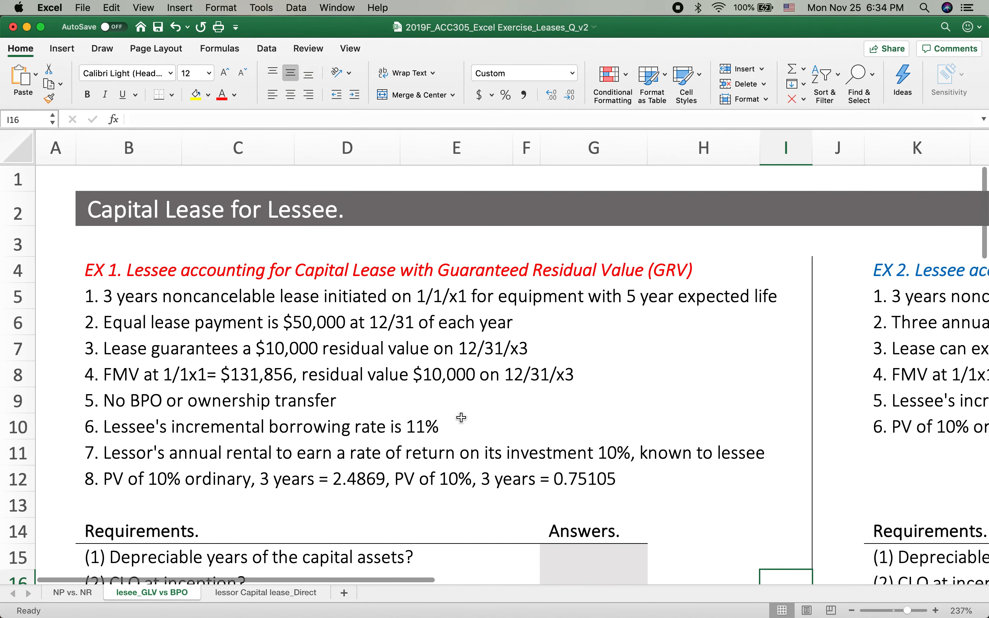
Review the EX 1 lease facts, the four requirements, and the blank journal entry and balance sheet sections for each year
scroll(387, 504, "down", 5)
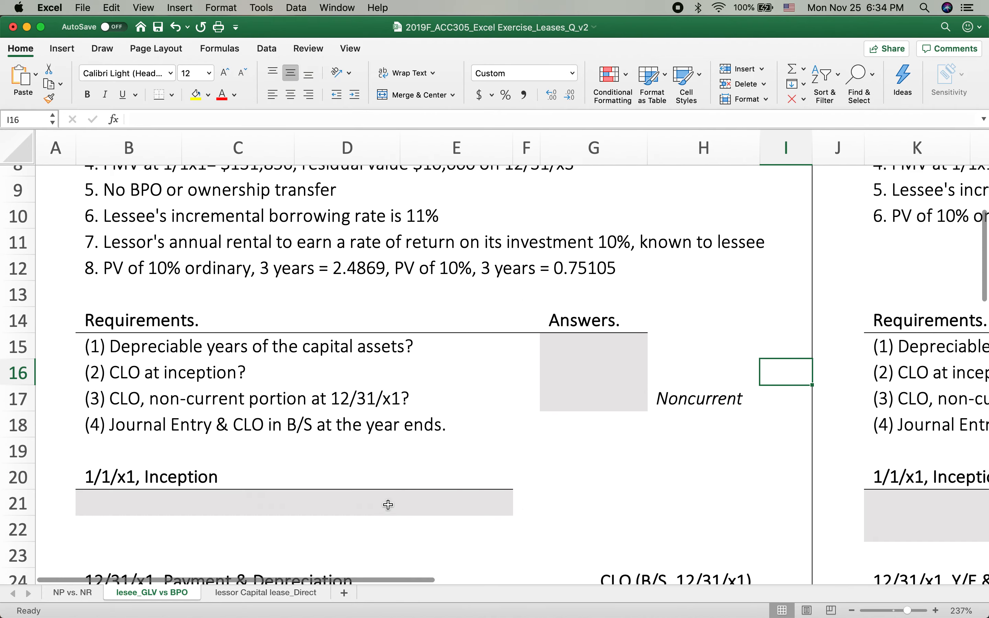
scroll(388, 506, "up", 5)
scroll(388, 506, "right", 1)
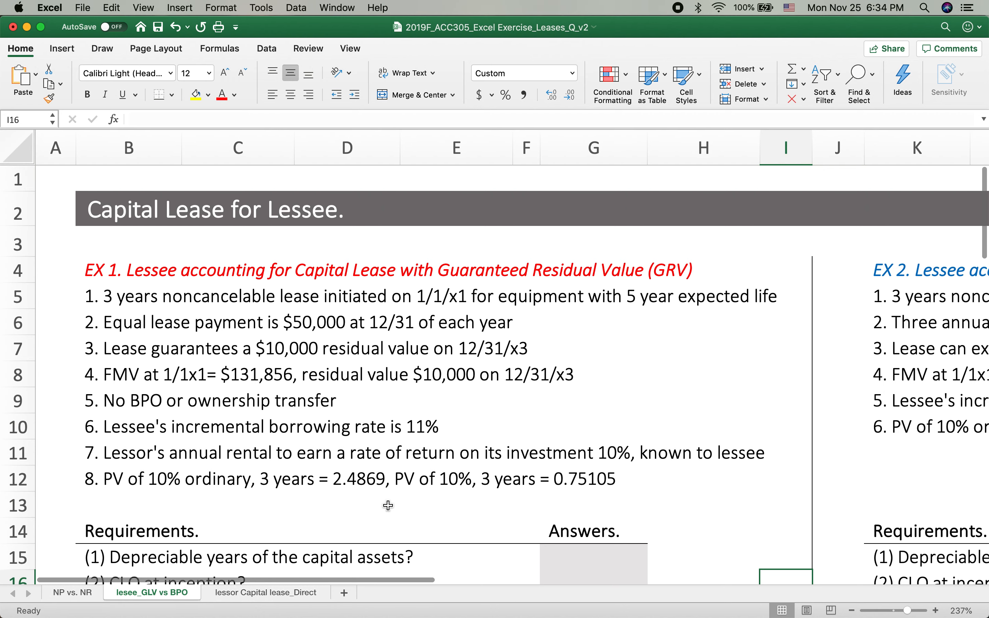
scroll(388, 506, "down", 1)
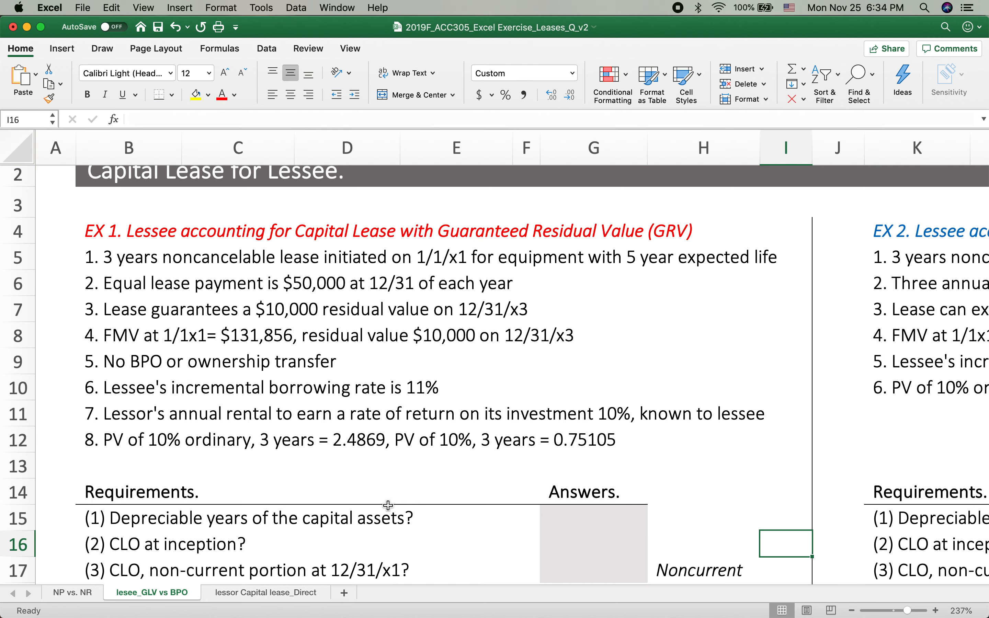
scroll(329, 488, "down", 1)
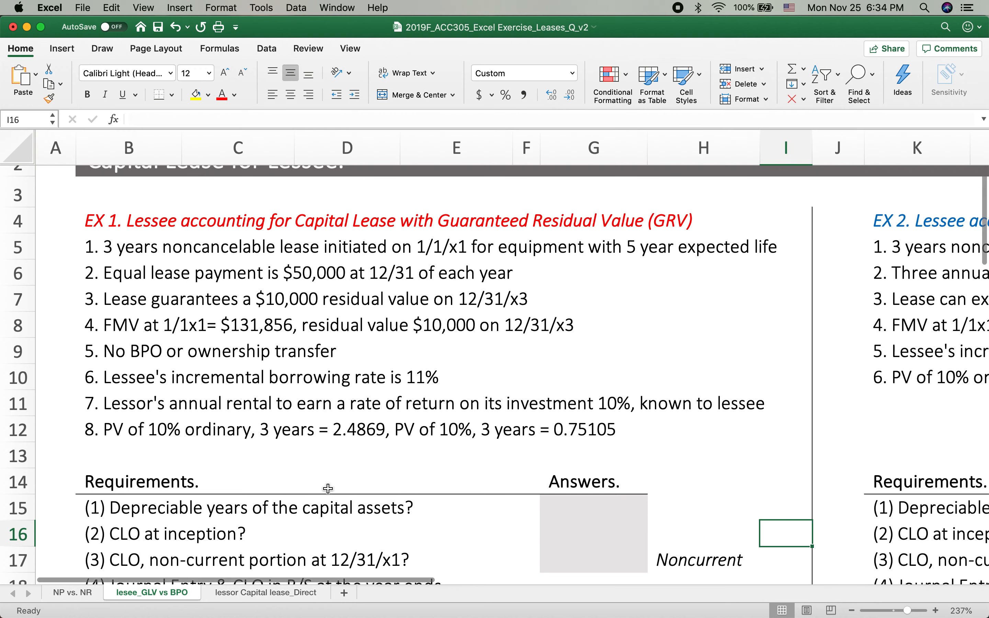
scroll(328, 488, "down", 3)
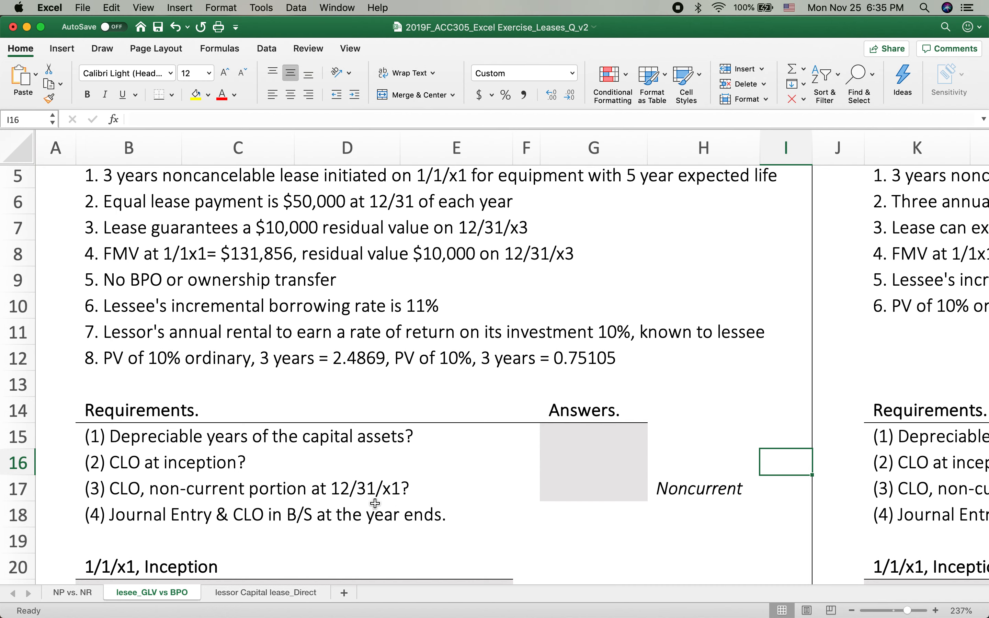
scroll(245, 517, "down", 2)
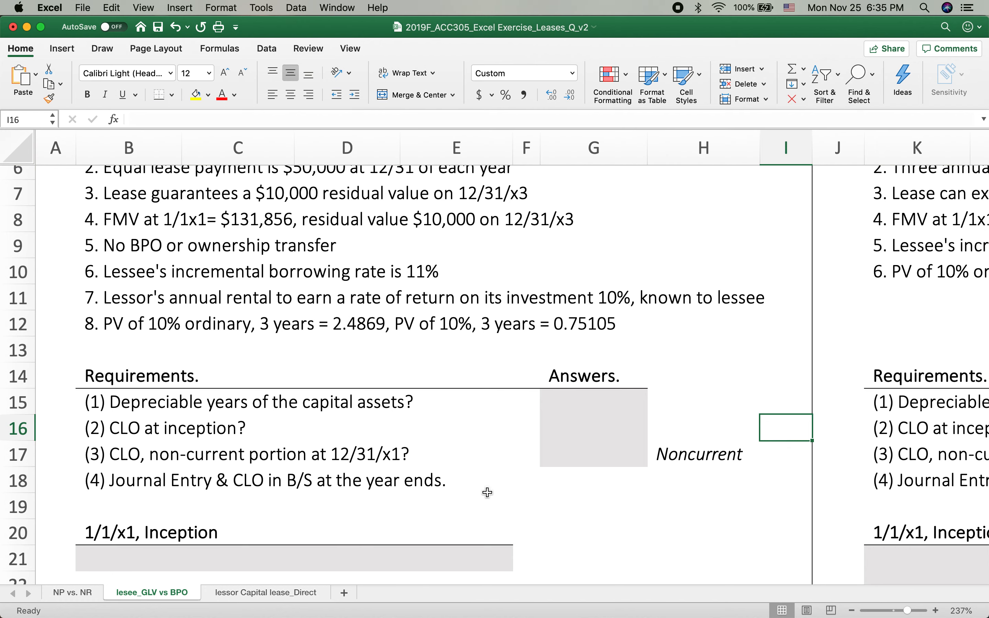
scroll(488, 493, "down", 6)
scroll(487, 493, "down", 2)
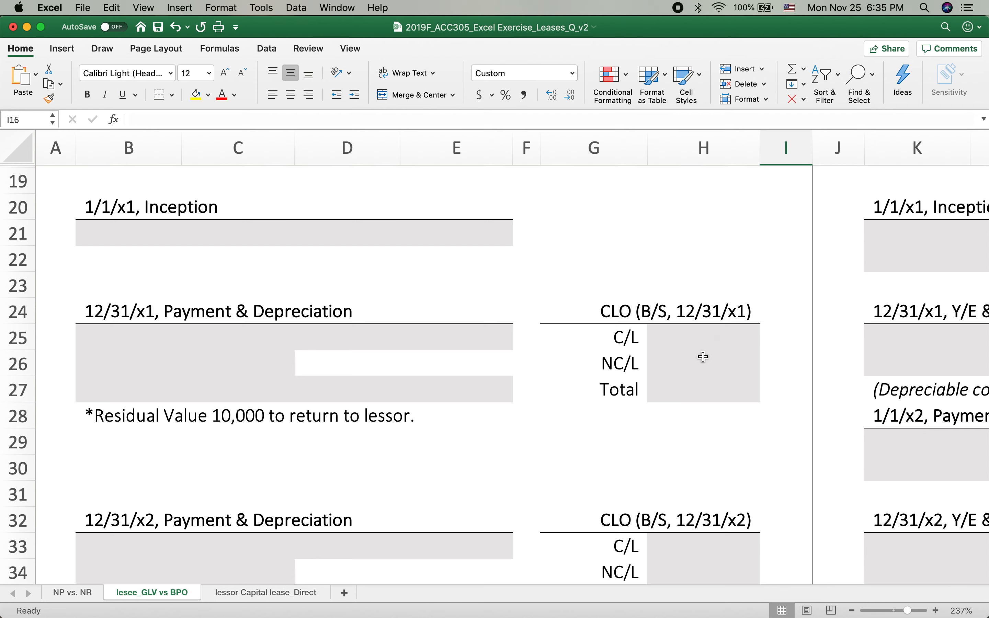
scroll(701, 412, "down", 10)
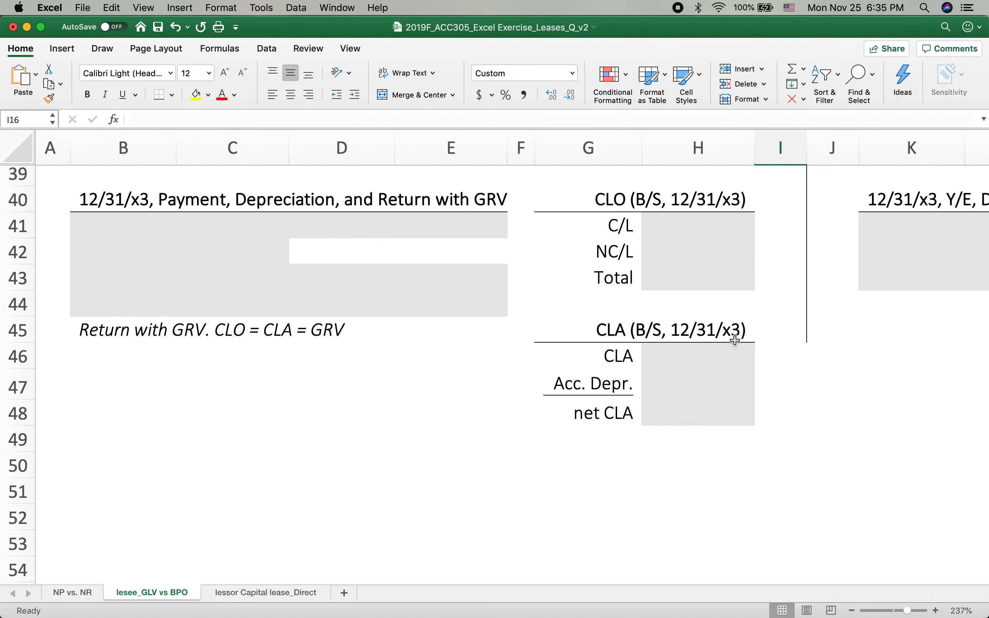
scroll(658, 362, "up", 19)
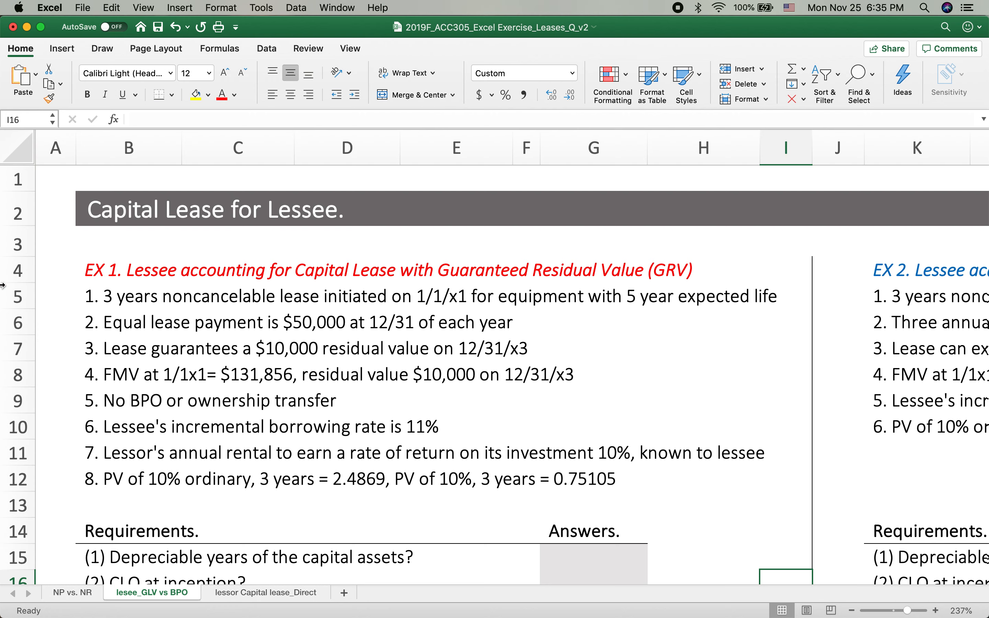
left_click(113, 296)
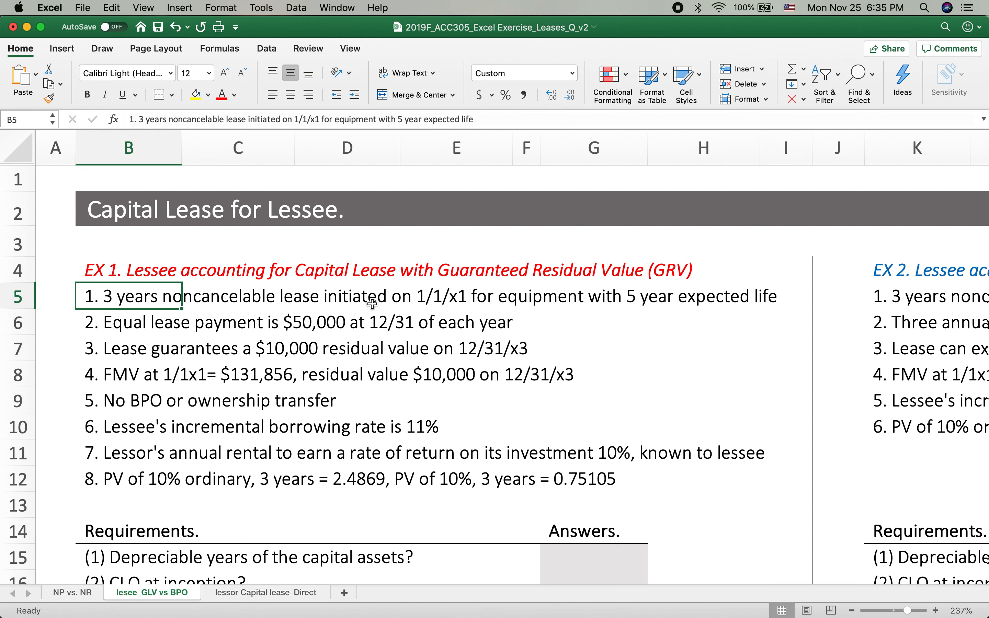
left_click(640, 301)
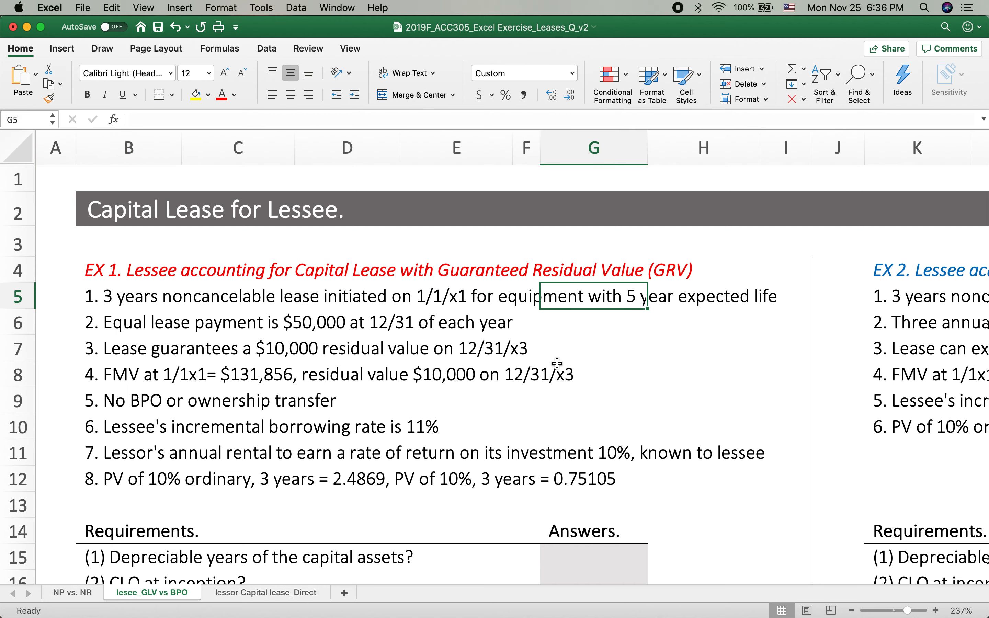
Answer requirement (1) for EX 1 by entering 3 as the depreciable years of the capital assets in G15
scroll(557, 363, "down", 1)
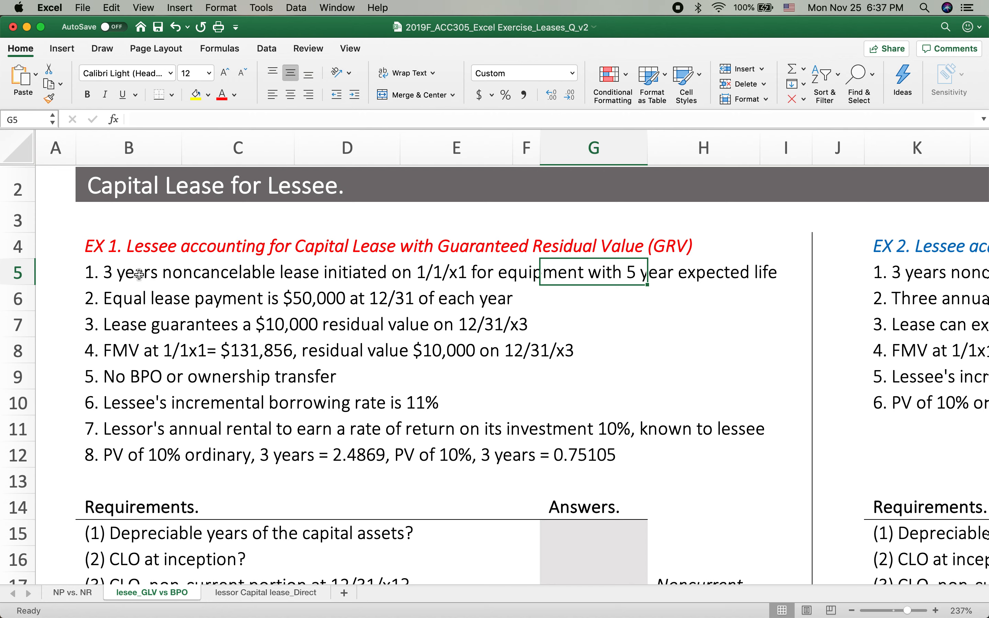
left_click(127, 529)
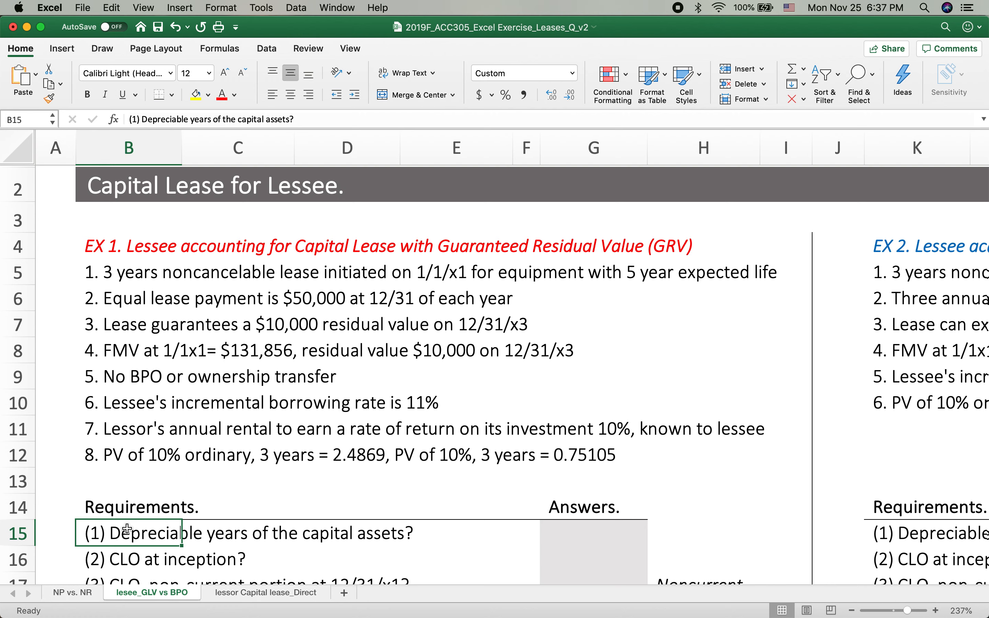
left_click(620, 289)
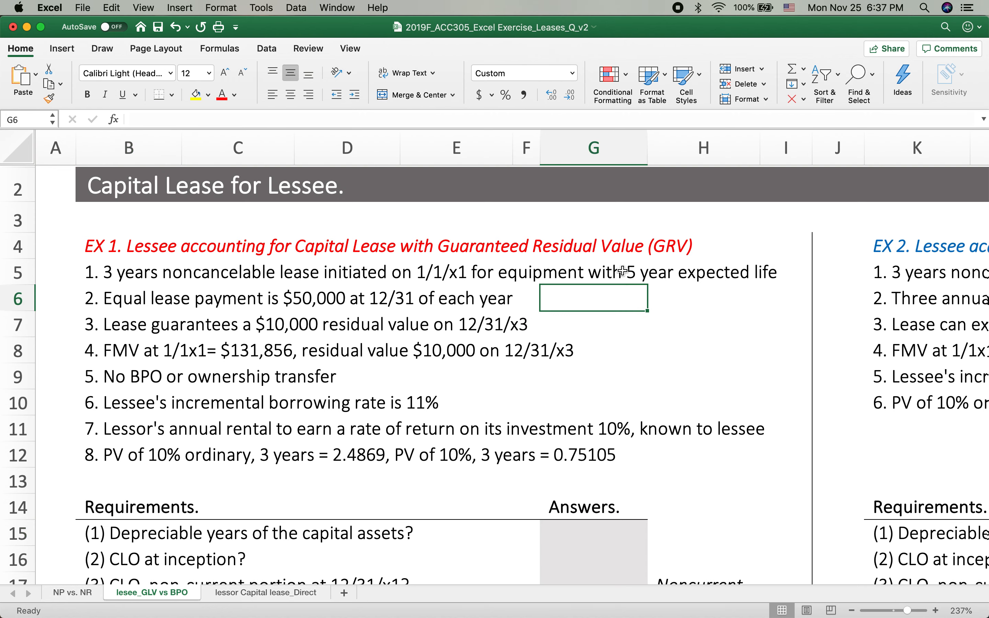
left_click(535, 278)
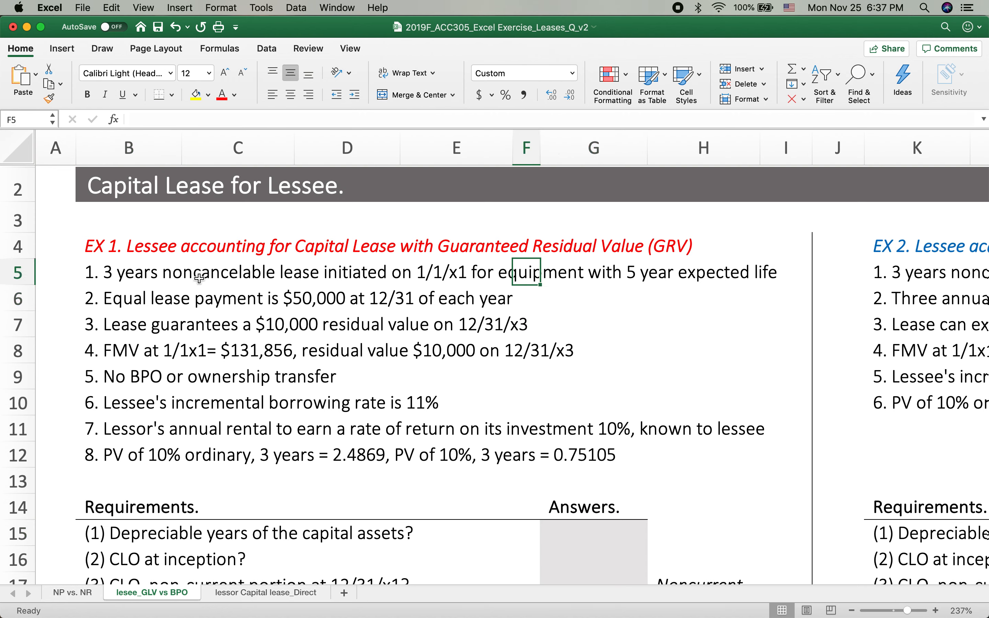
left_click(129, 270)
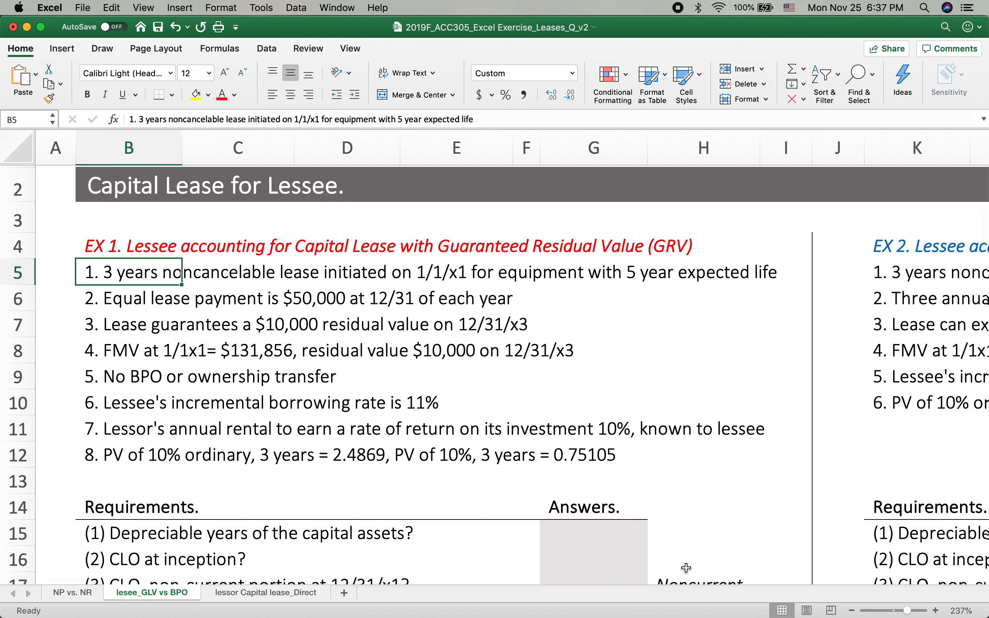
left_click(595, 524)
type("3")
left_click(691, 483)
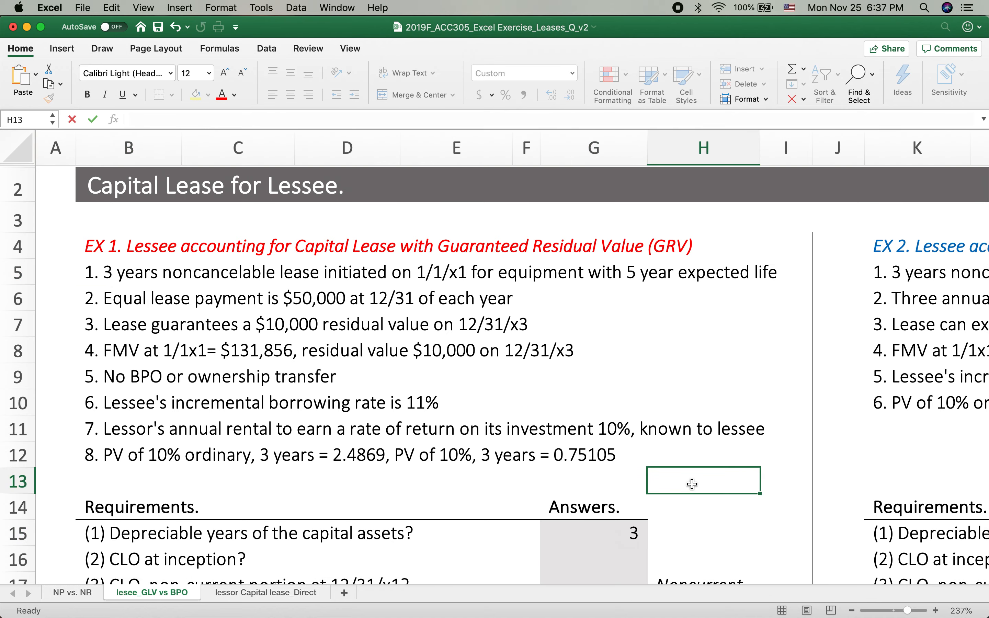
Examine the EX 1 facts on the lessee's borrowing rate, the lessor's rate of return, the present value factors and the FMV
scroll(692, 484, "down", 1)
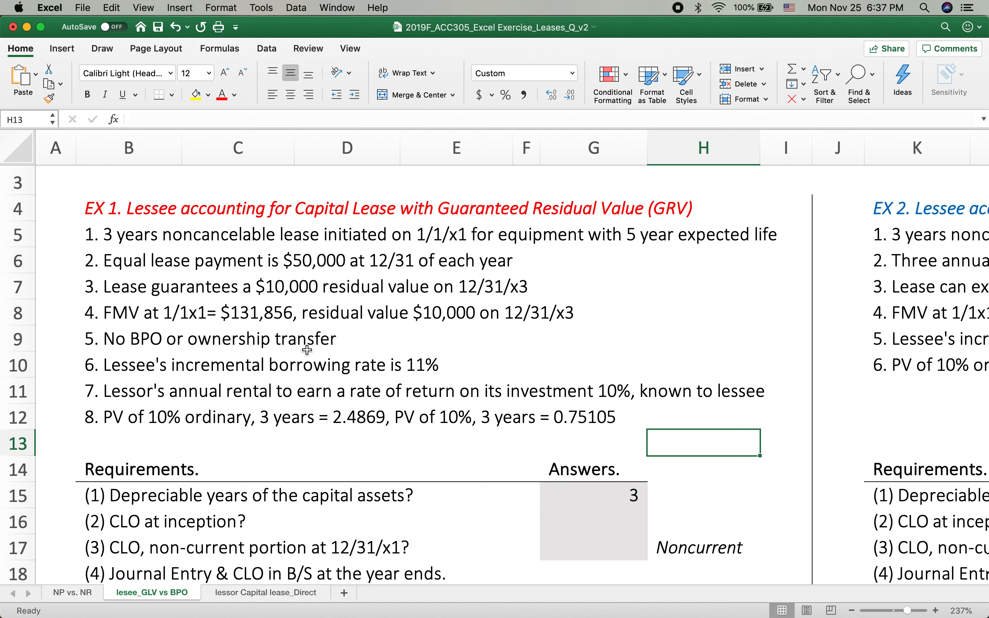
left_click(125, 366)
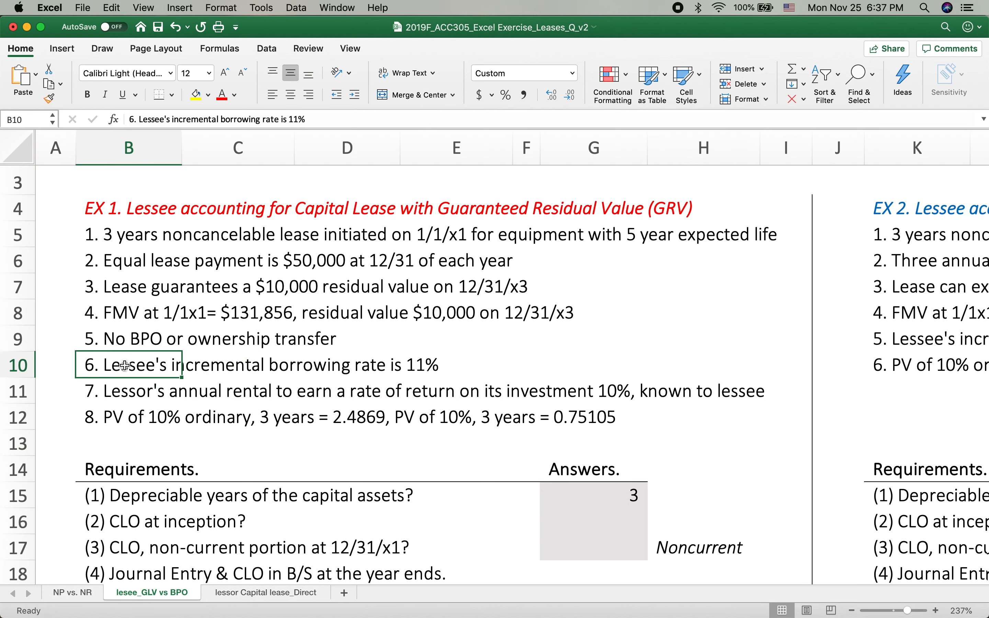
left_click(123, 393)
left_click(125, 367)
left_click(116, 394)
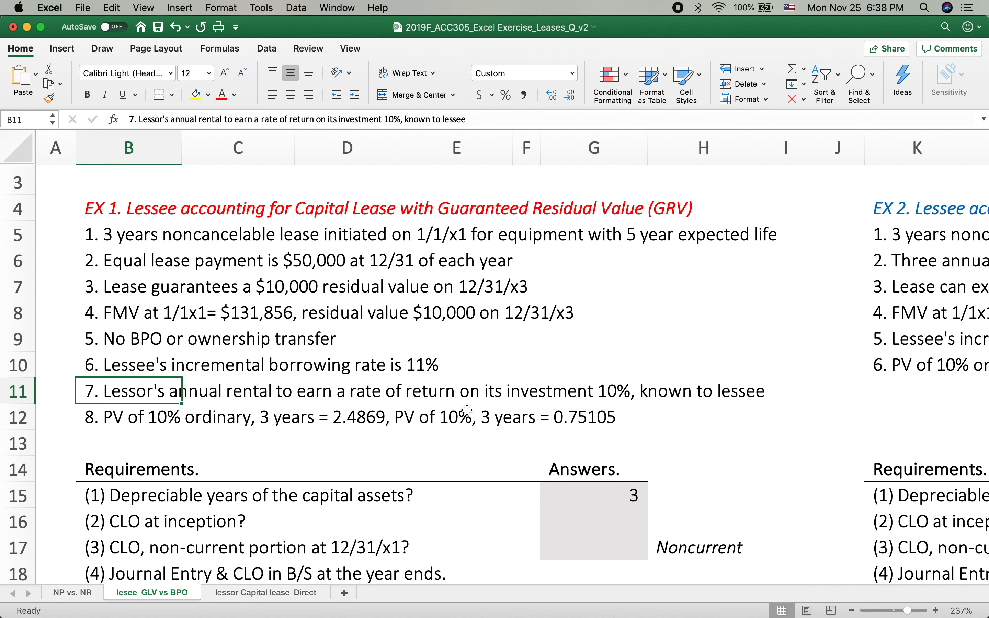
left_click(613, 394)
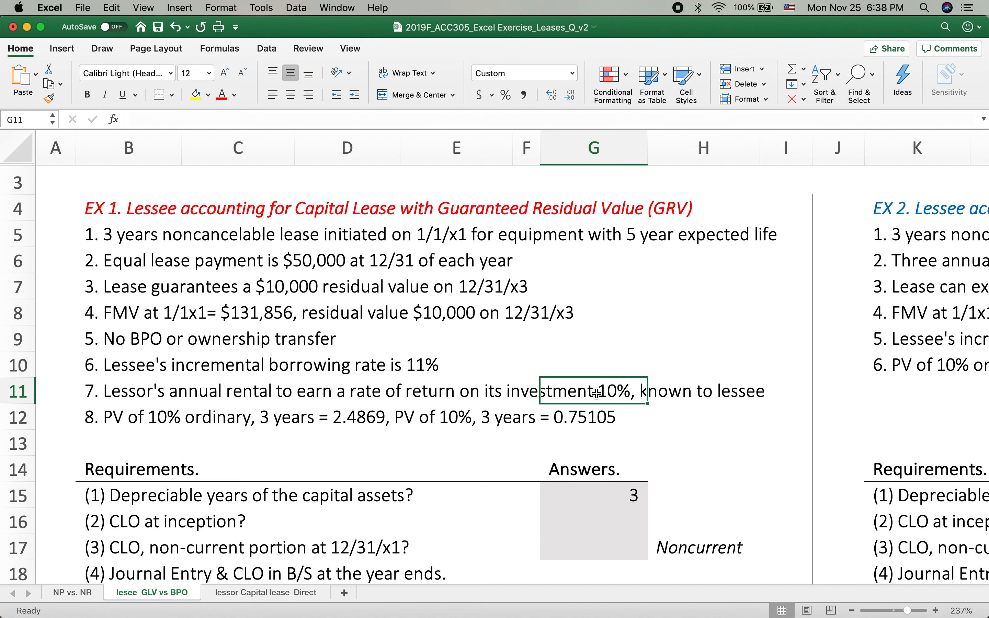
left_click(117, 419)
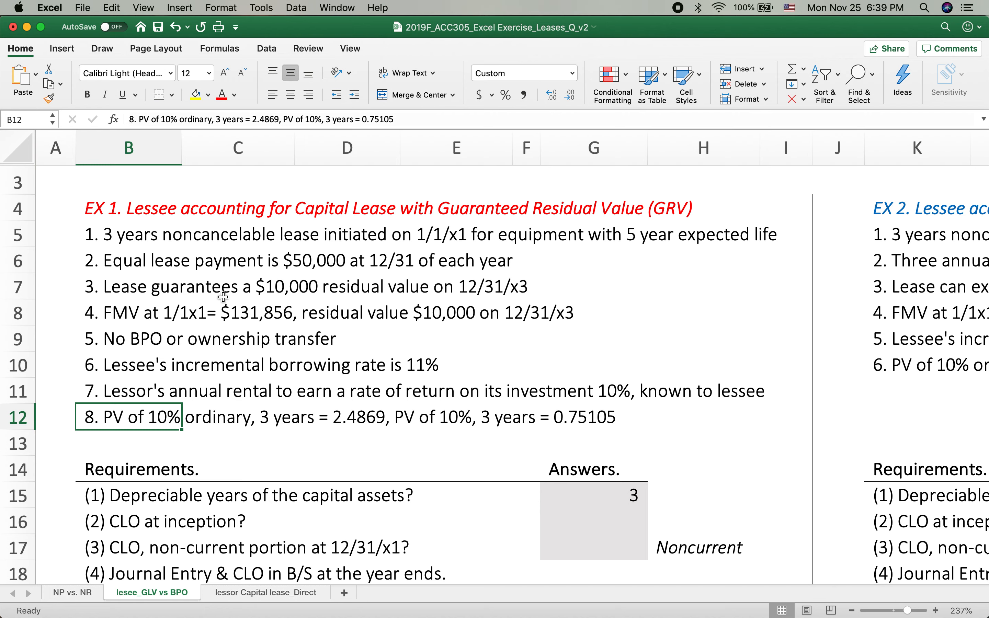
left_click(107, 312)
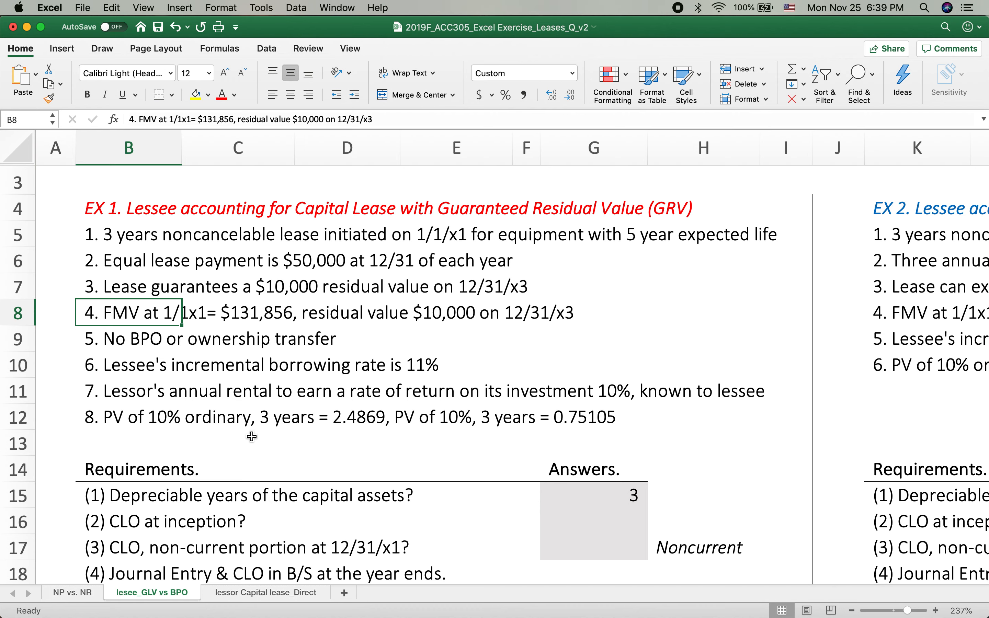
Calculate the CLO at inception in G16 with the formula =50000*2.4869+10000*0.75105
left_click(574, 517)
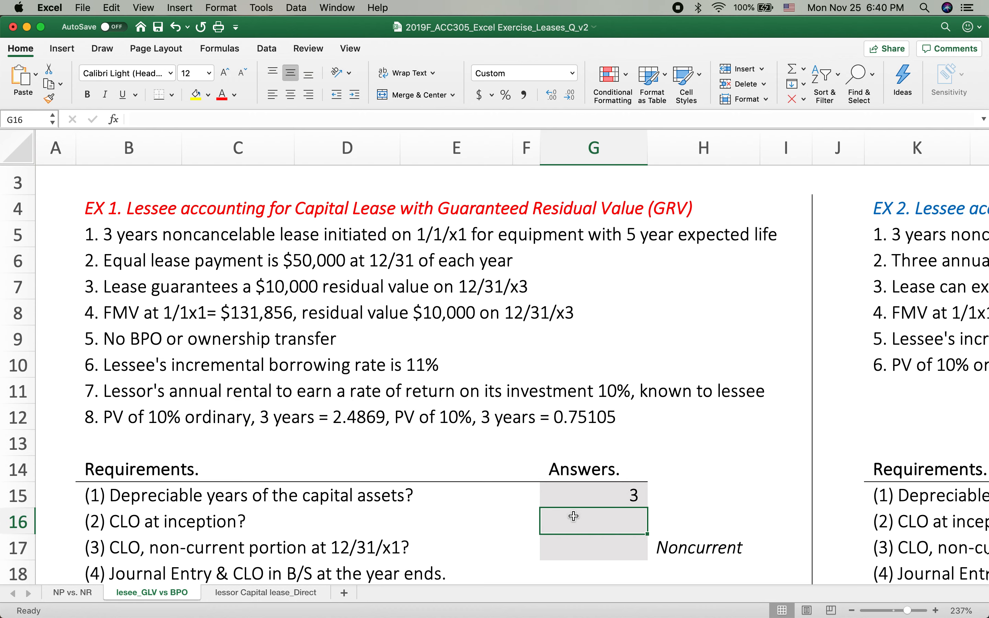
type("=")
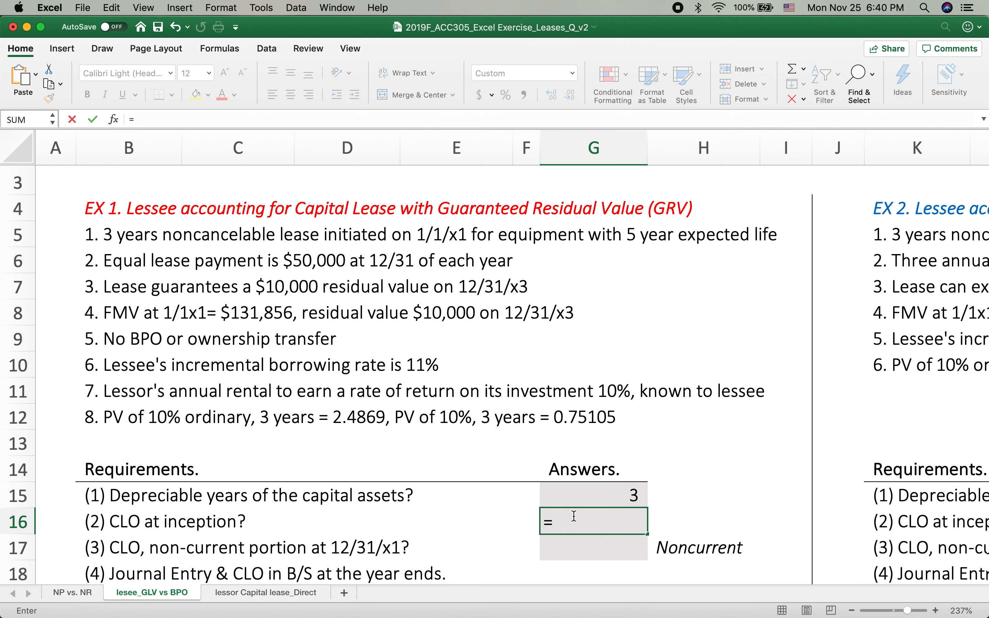
type("50000*2.4869")
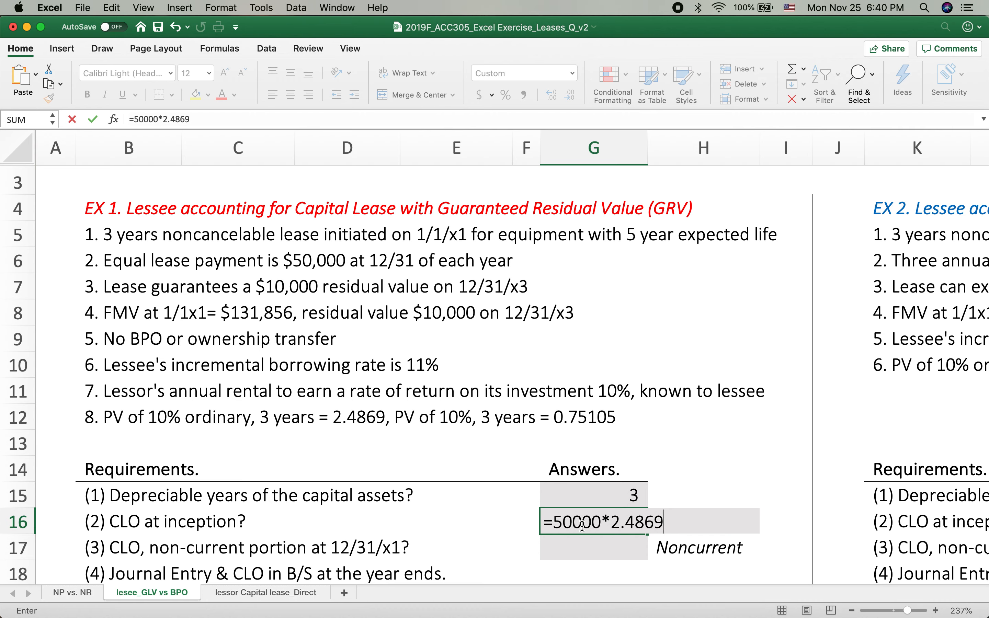
type("+10000")
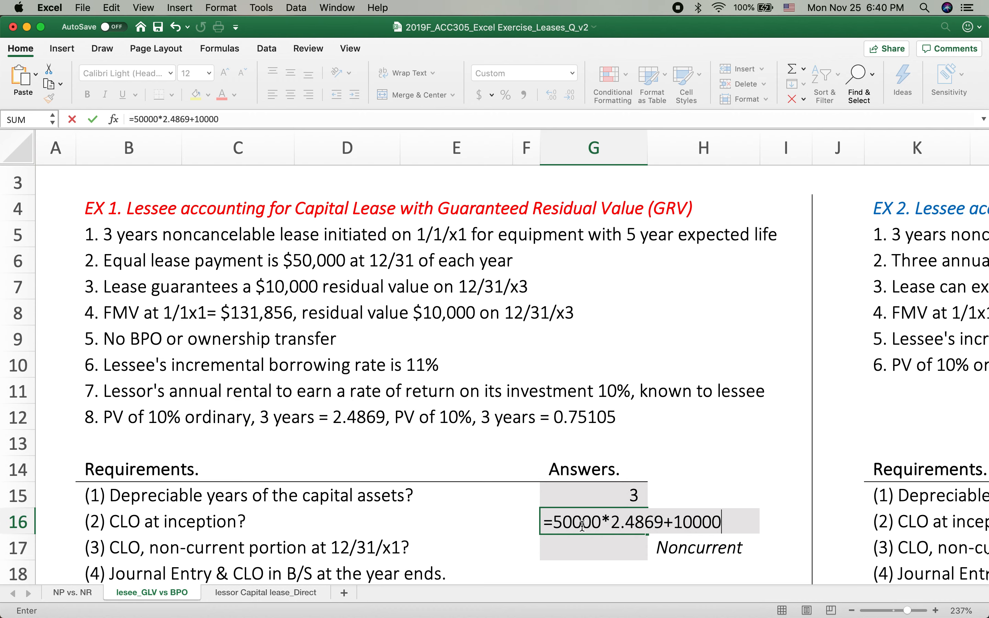
type("*0.751")
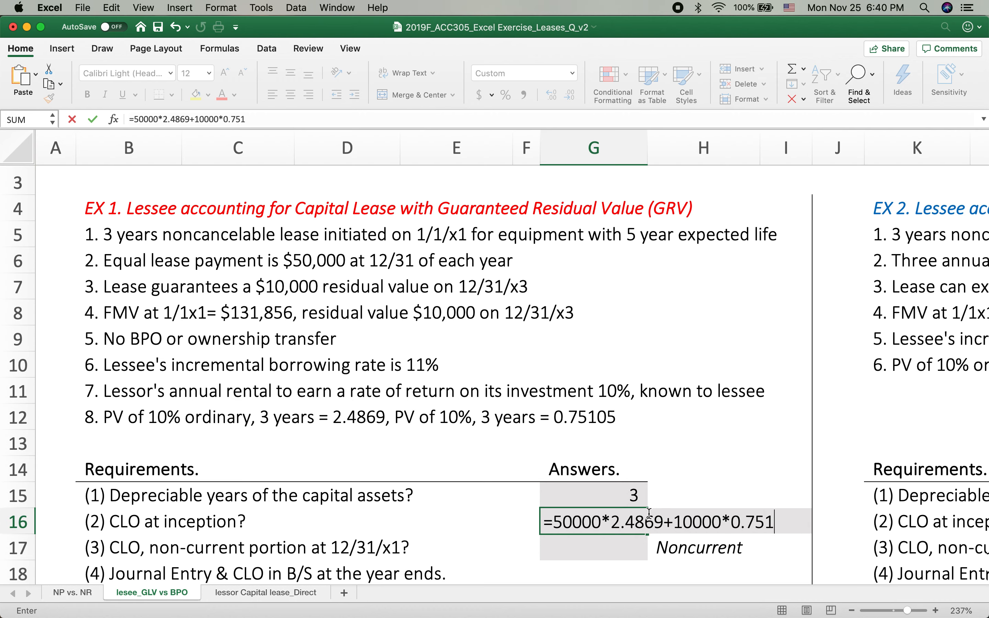
type("05")
key("Return")
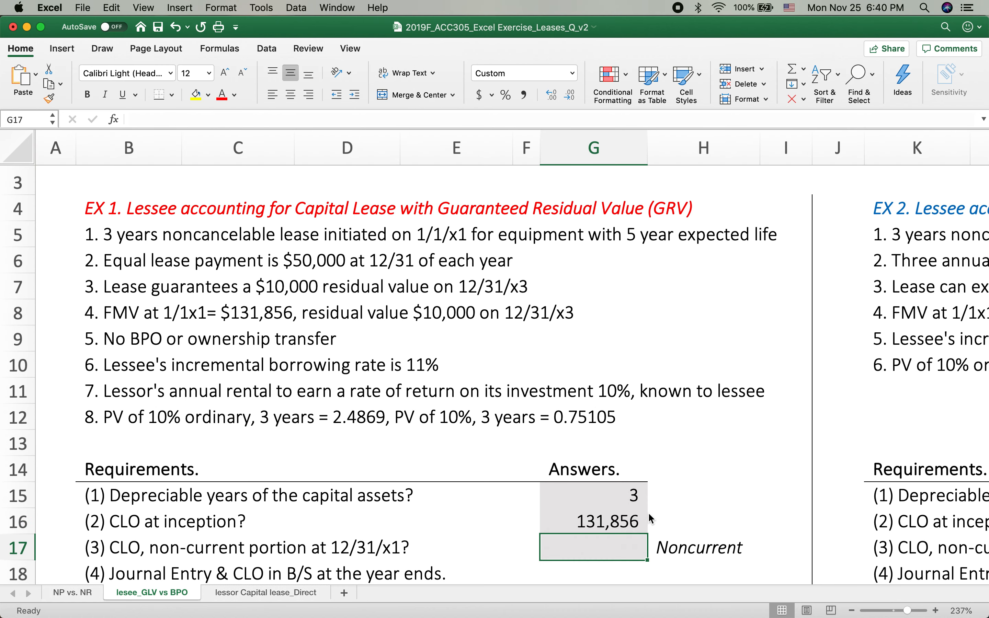
Compare the calculated CLO at inception with the FMV at 1/1/x1 given in the lease facts
left_click(584, 524)
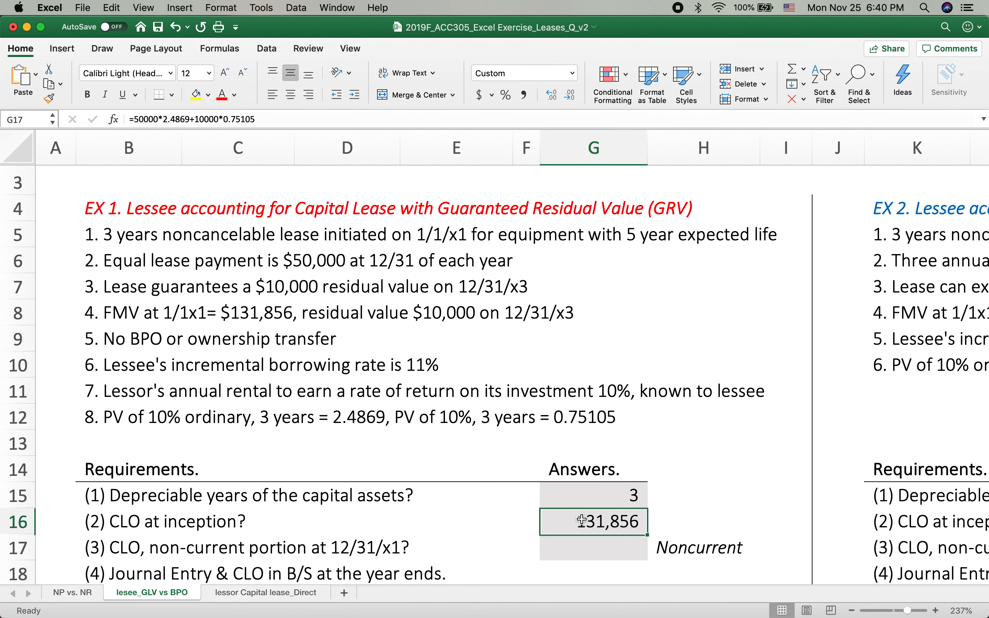
left_click(238, 316)
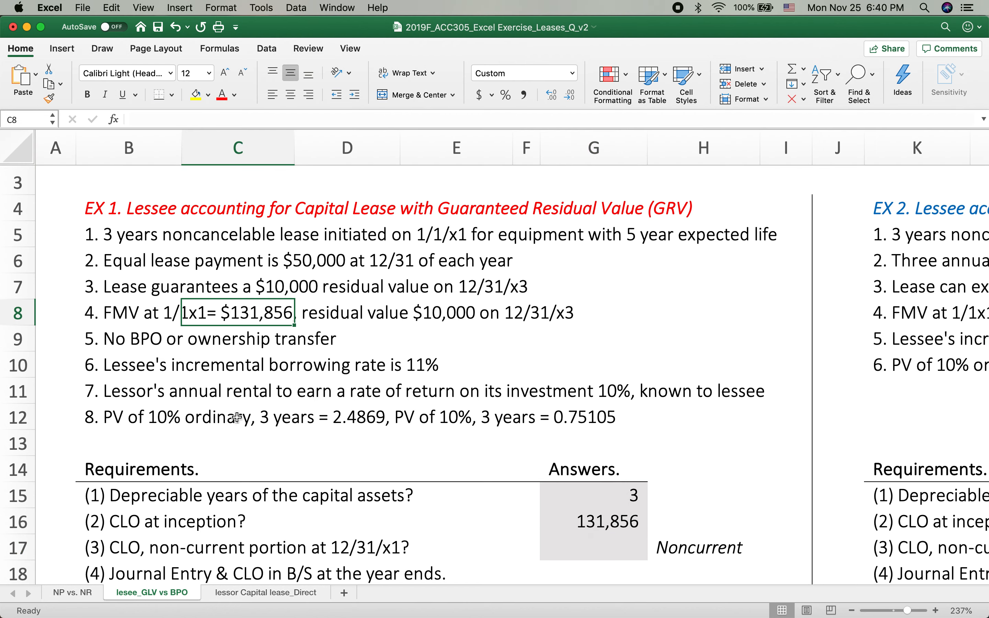
left_click(602, 524)
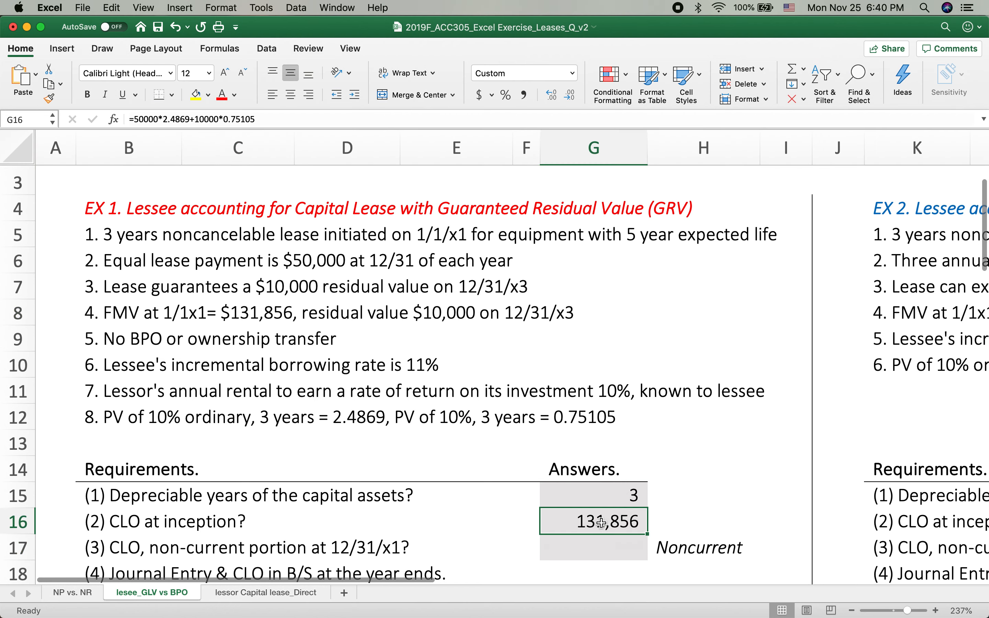
left_click(122, 318)
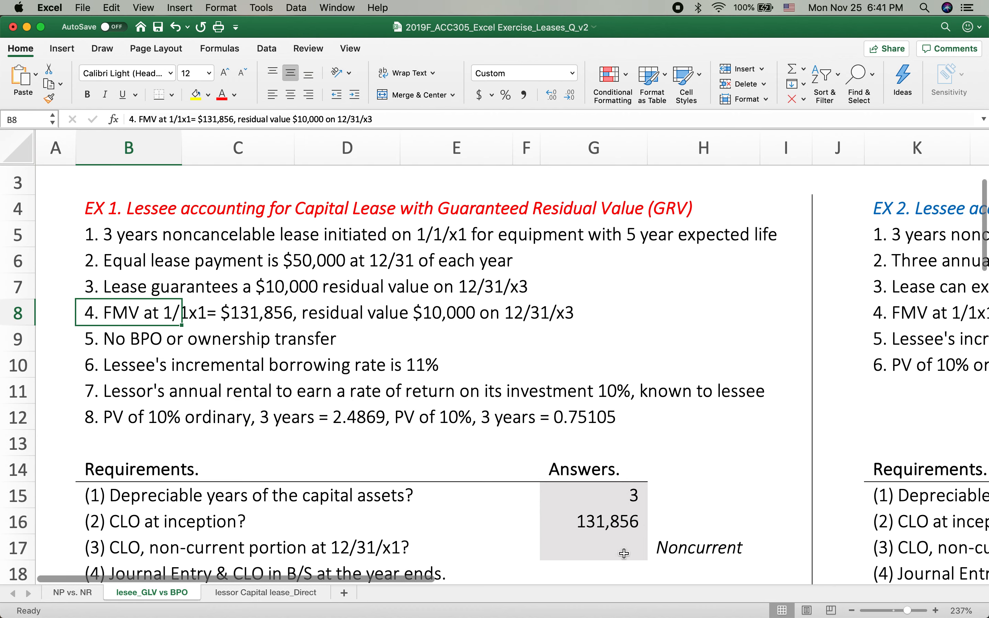
left_click(598, 522)
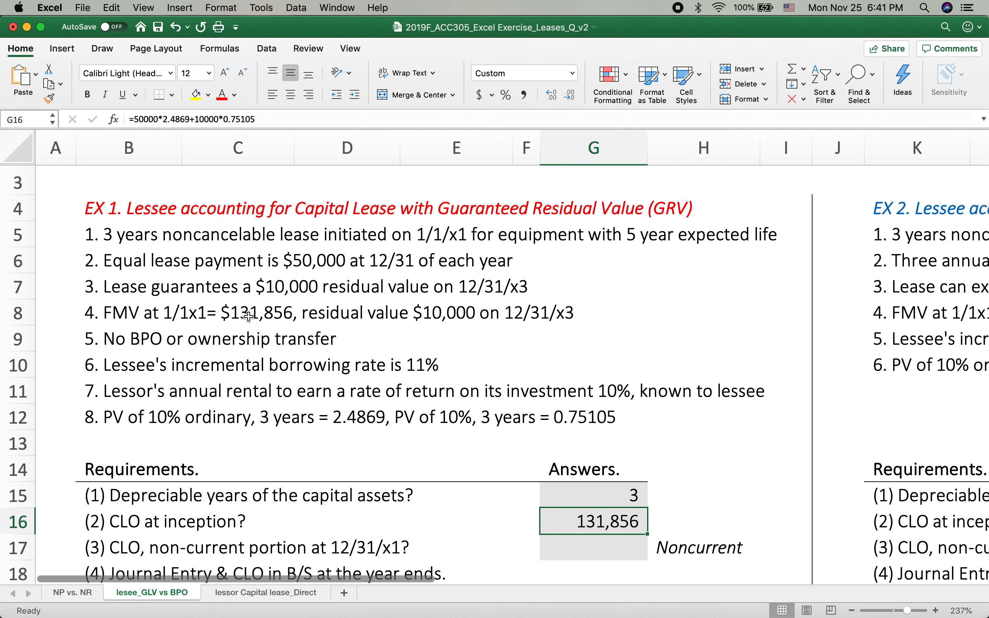
scroll(643, 487, "down", 4)
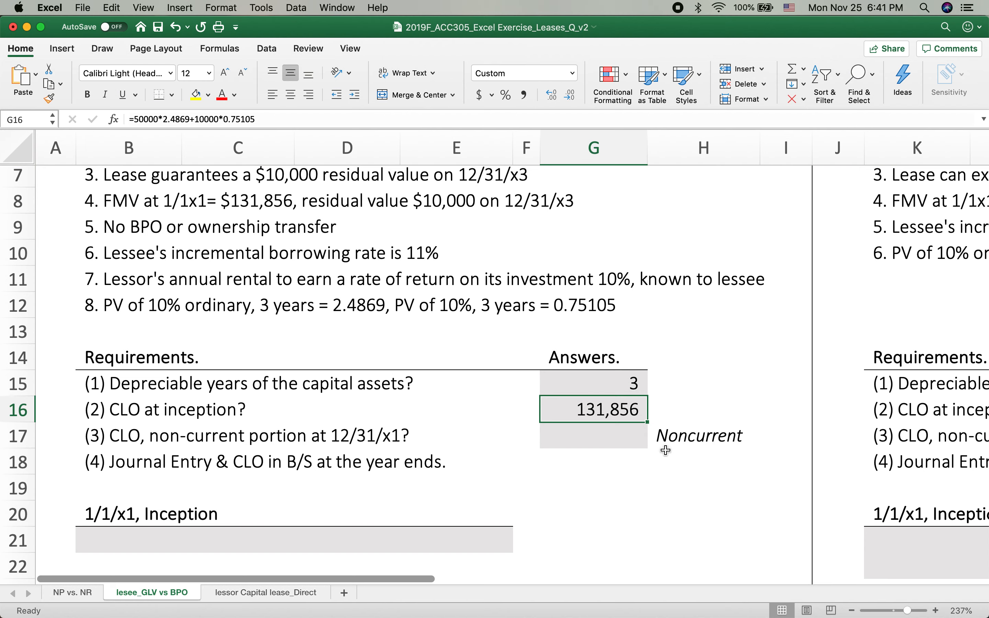
Enter the debit side of the 1/1/x1 Inception entry: CLA in B21 and its amount in C21 linked to the CLO at inception in G16
left_click(588, 435)
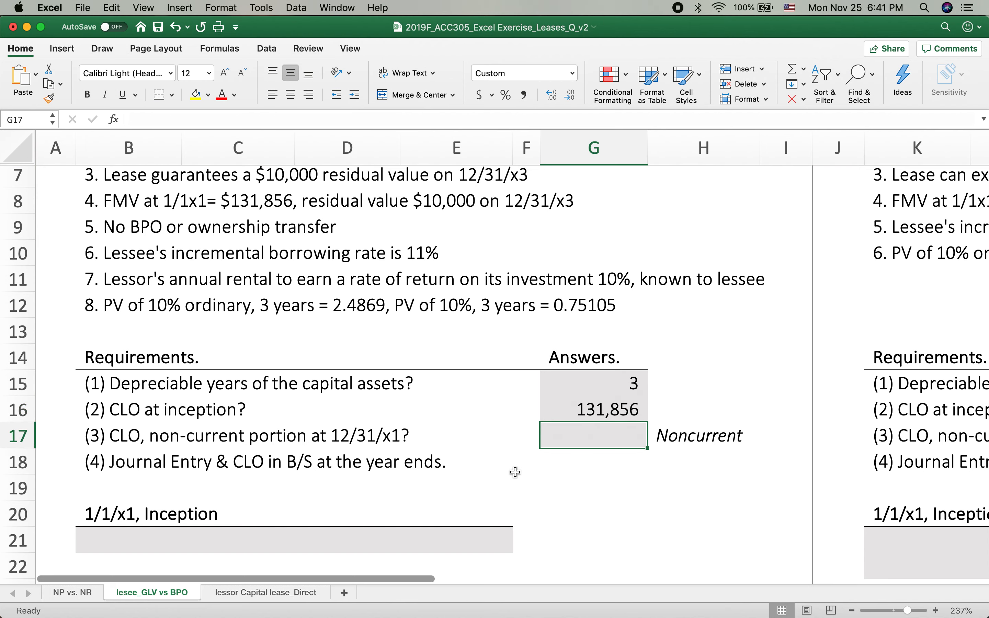
scroll(515, 472, "down", 2)
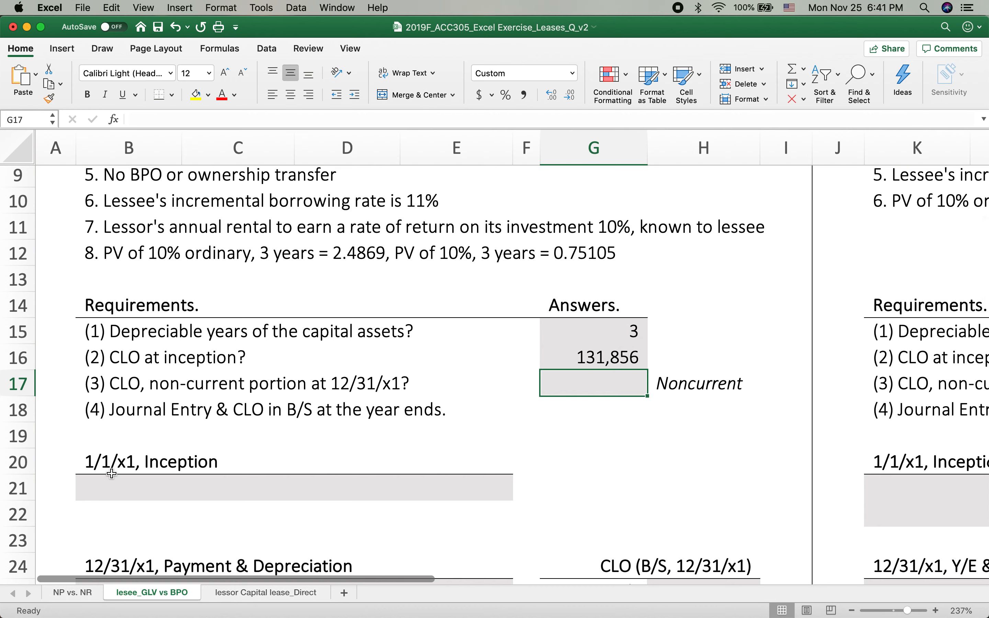
left_click(107, 477)
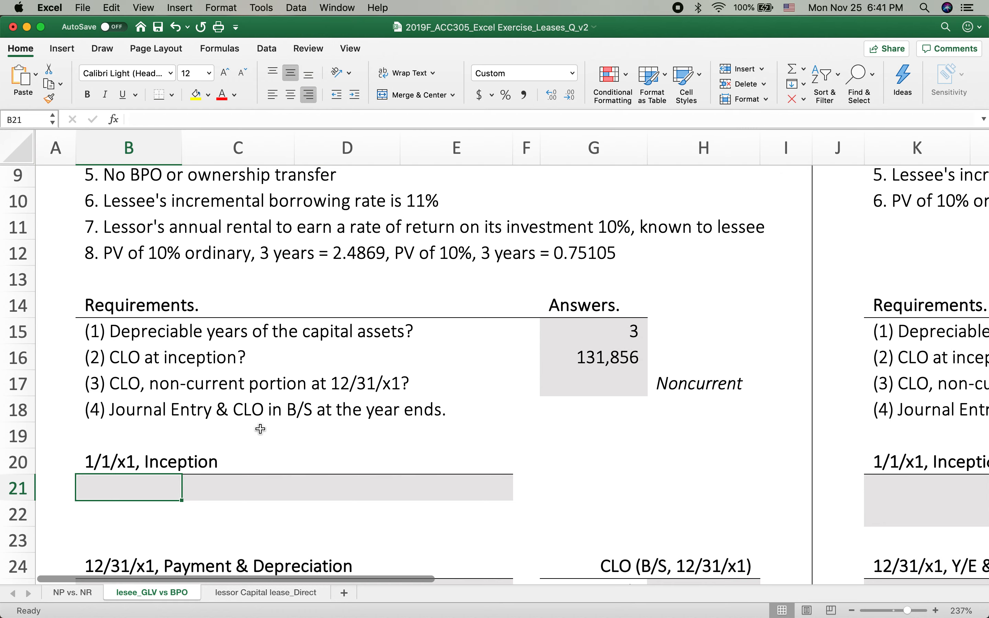
scroll(260, 429, "down", 1)
scroll(260, 429, "up", 1)
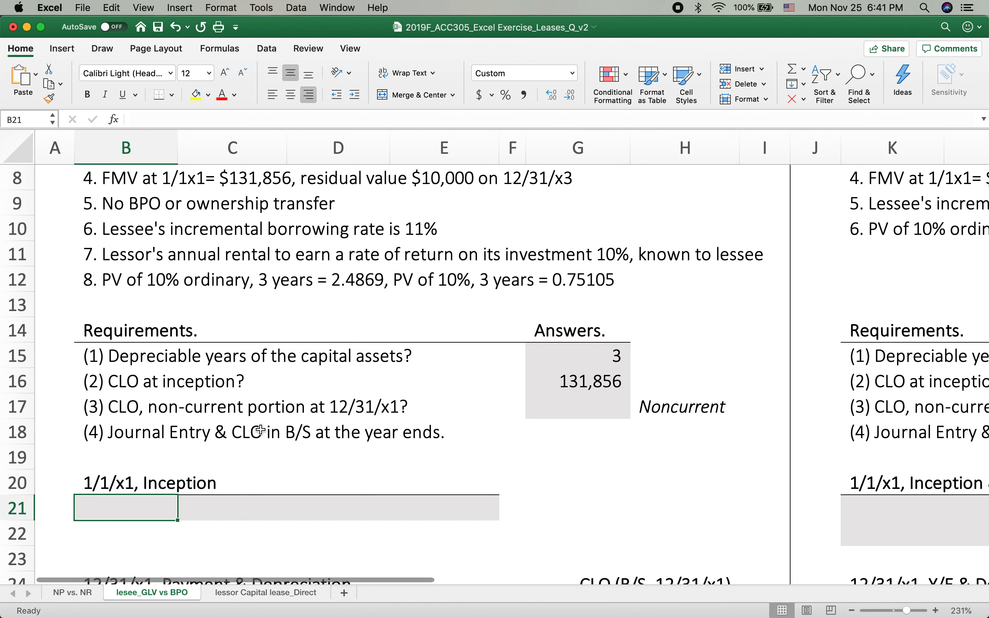
type("C")
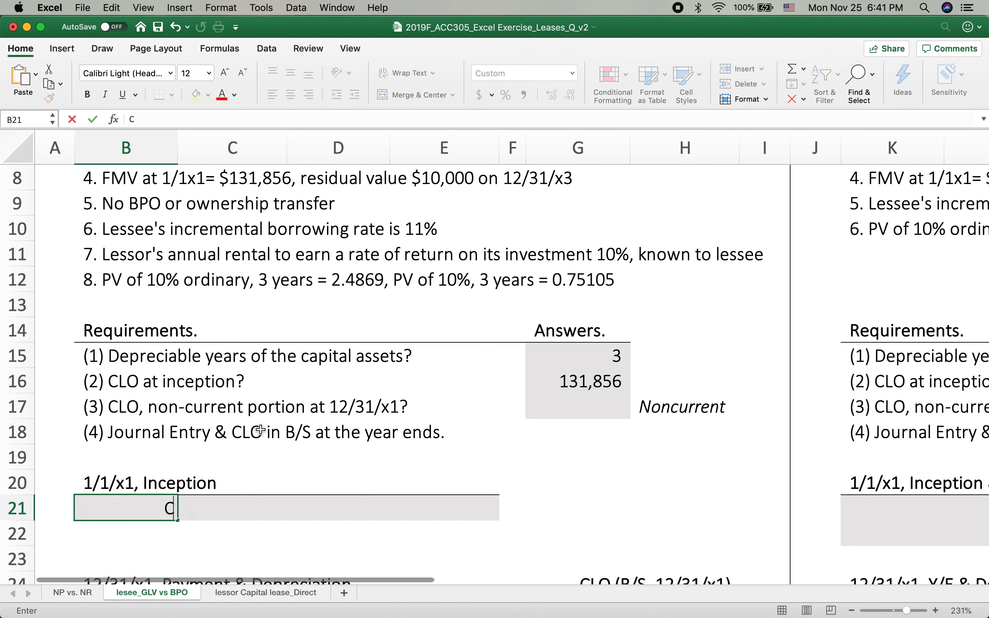
type("LA")
left_click(243, 503)
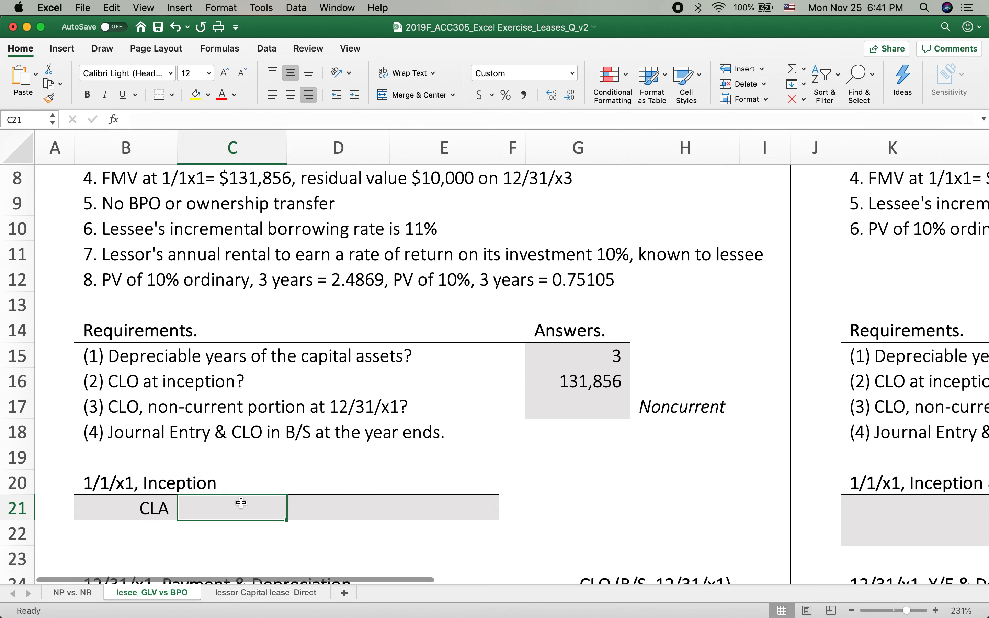
type("=")
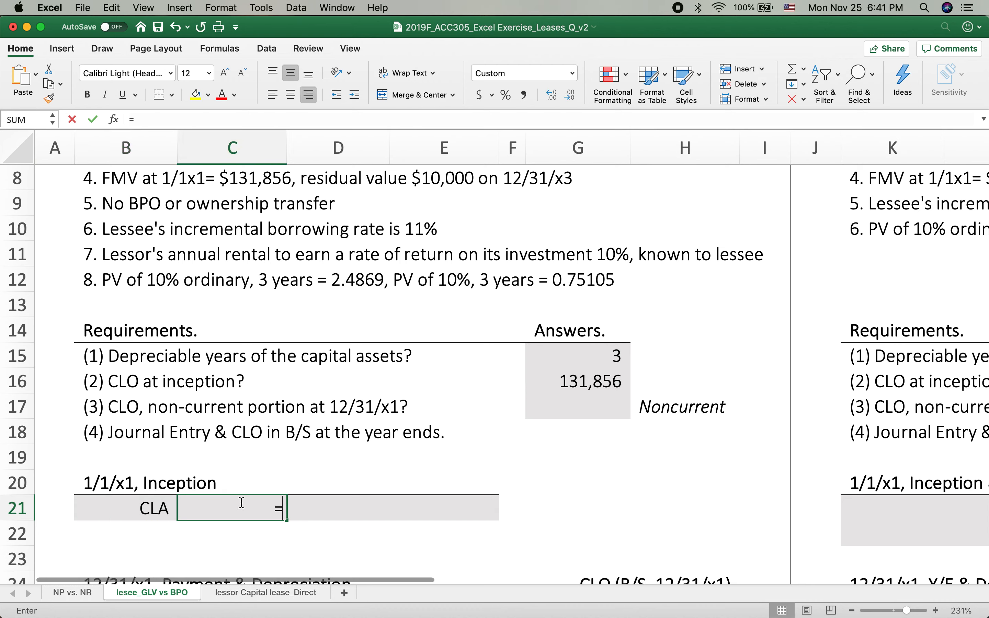
left_click(578, 376)
key("Return")
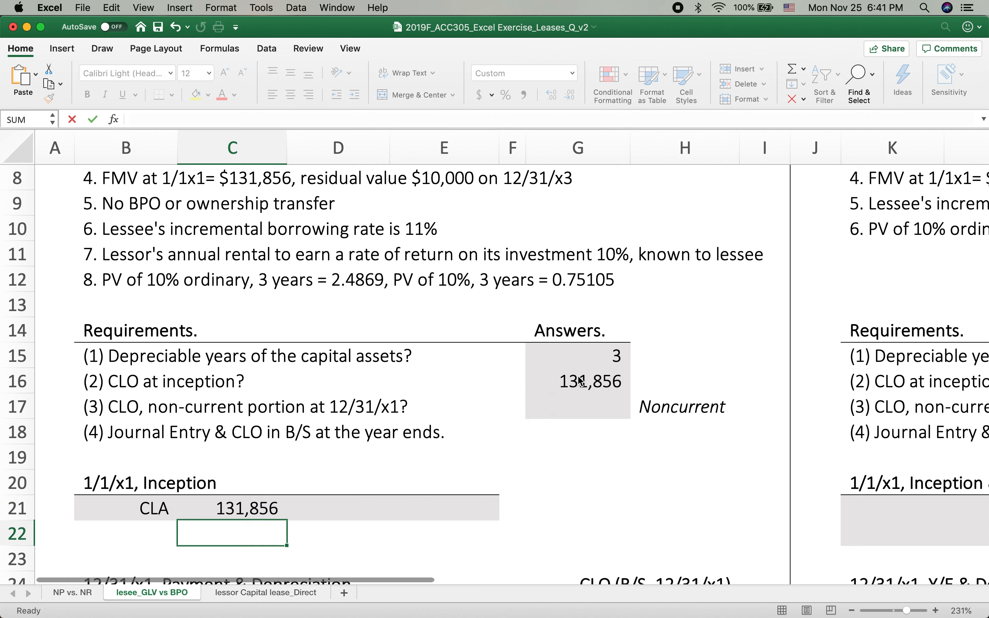
Enter the credit side of the 1/1/x1 Inception entry: CLO in D21 and its amount in E21 as =C21
left_click(348, 509)
type("Ca")
key("BackSpace")
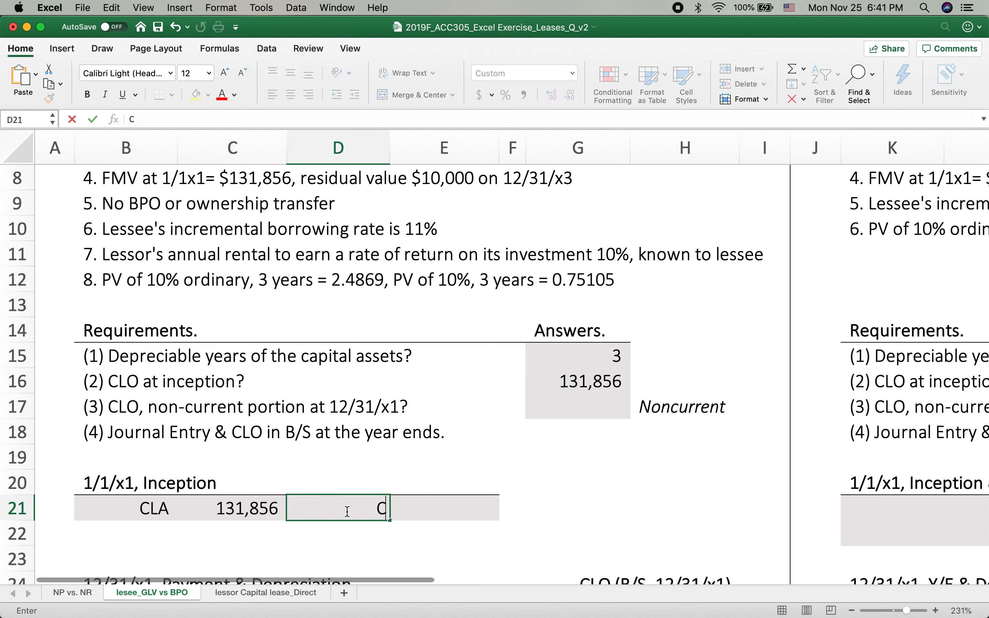
type("LO")
left_click(438, 517)
type("=")
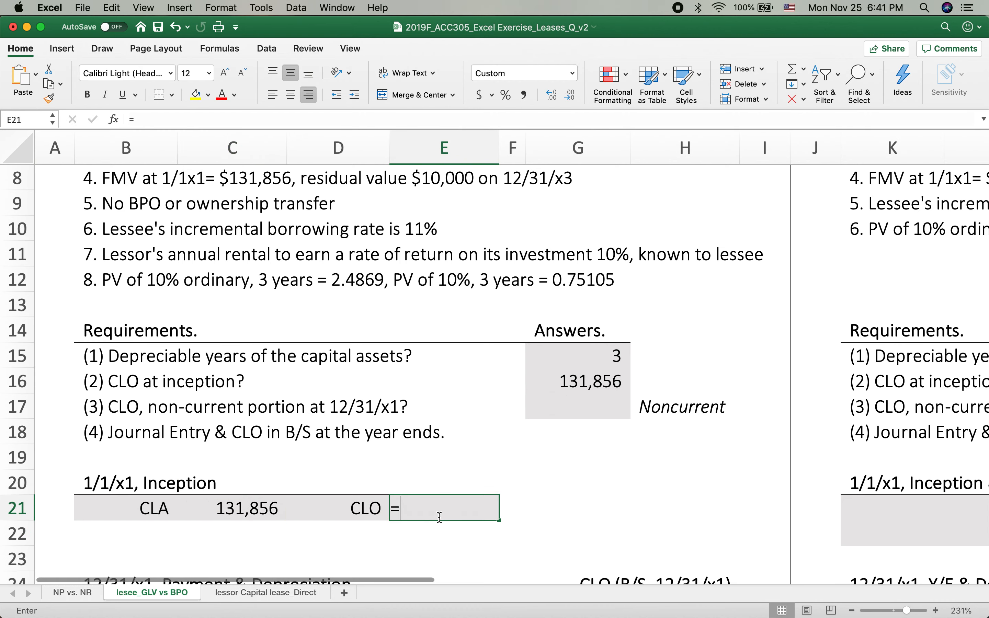
left_click(221, 516)
key("Return")
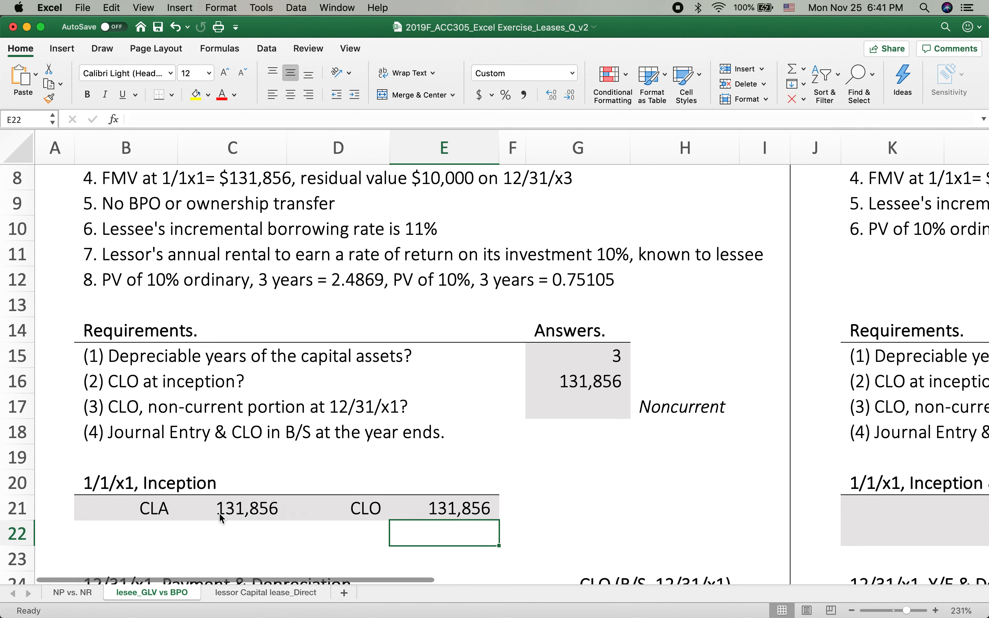
Look over the blank debit and credit cells of the 12/31/x1 Payment & Depreciation entry
scroll(285, 476, "down", 5)
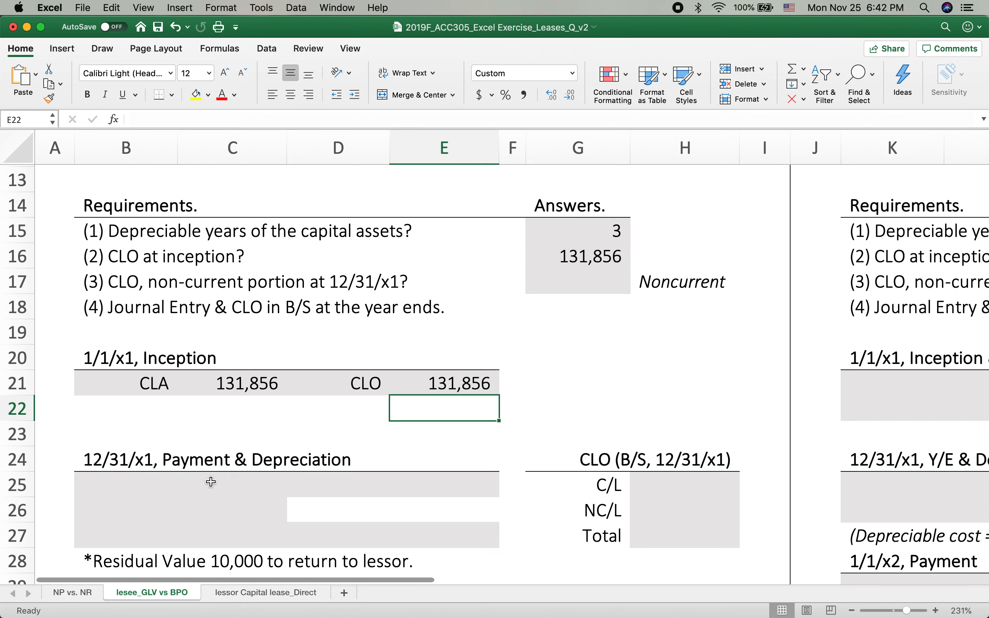
left_click(113, 493)
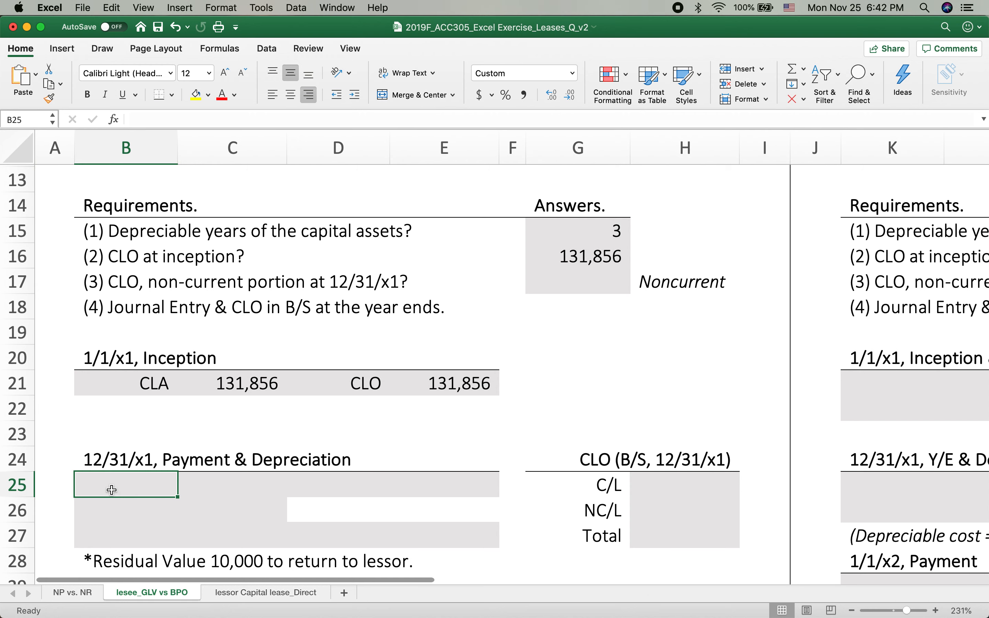
key("Right")
key("Left")
key("Down")
key("Right")
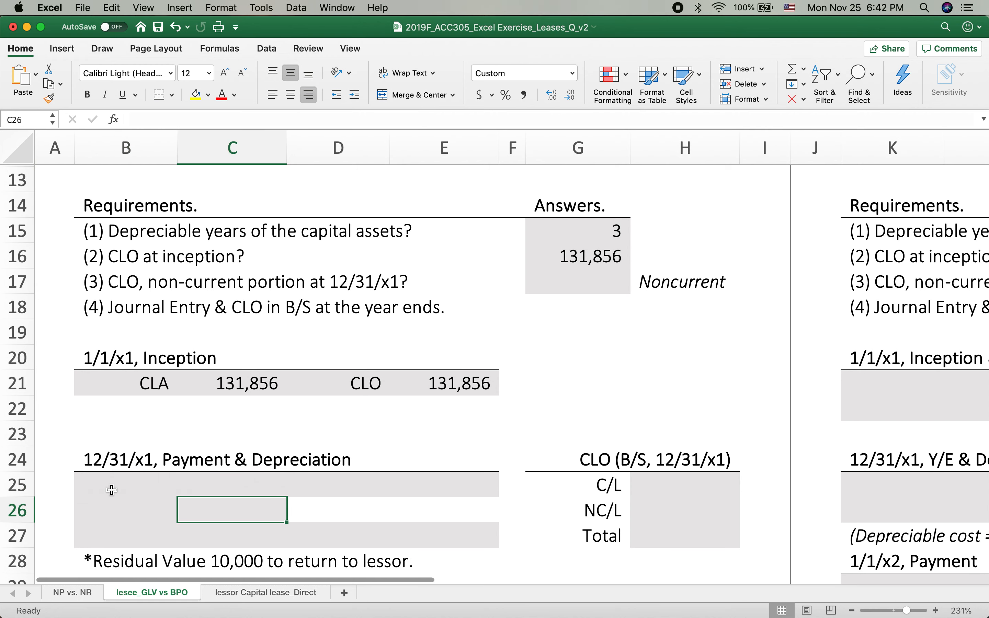
key("Up")
key("Left")
key("Down")
key("Down")
key("Right")
key("Right")
key("Up")
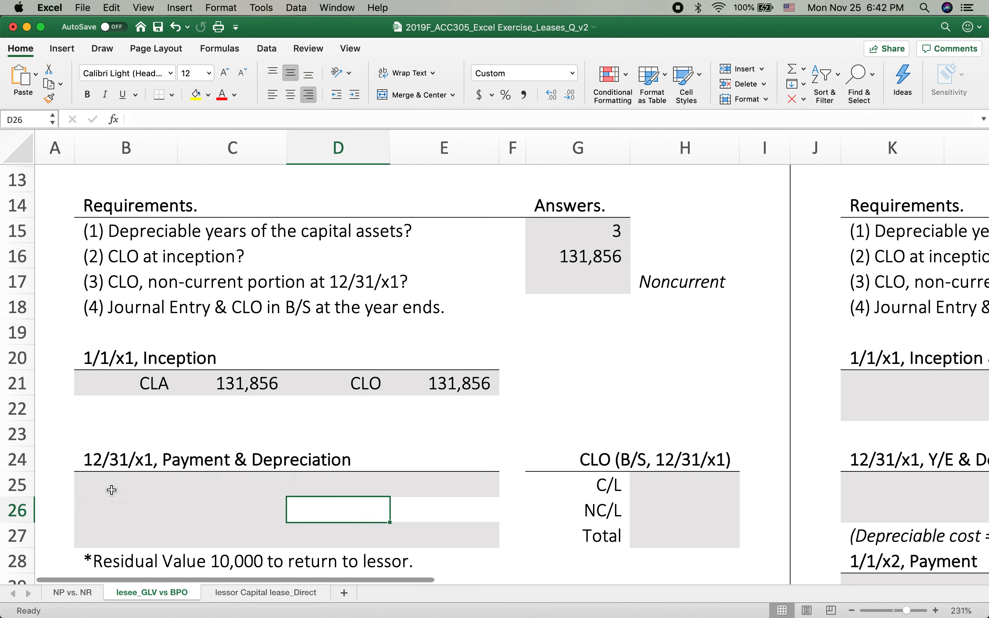
Credit Cash in D25 of the 12/31/x1 Payment & Depreciation entry with 50,000 in E25
key("Left")
key("Left")
key("Up")
key("Right")
key("Right")
type("C")
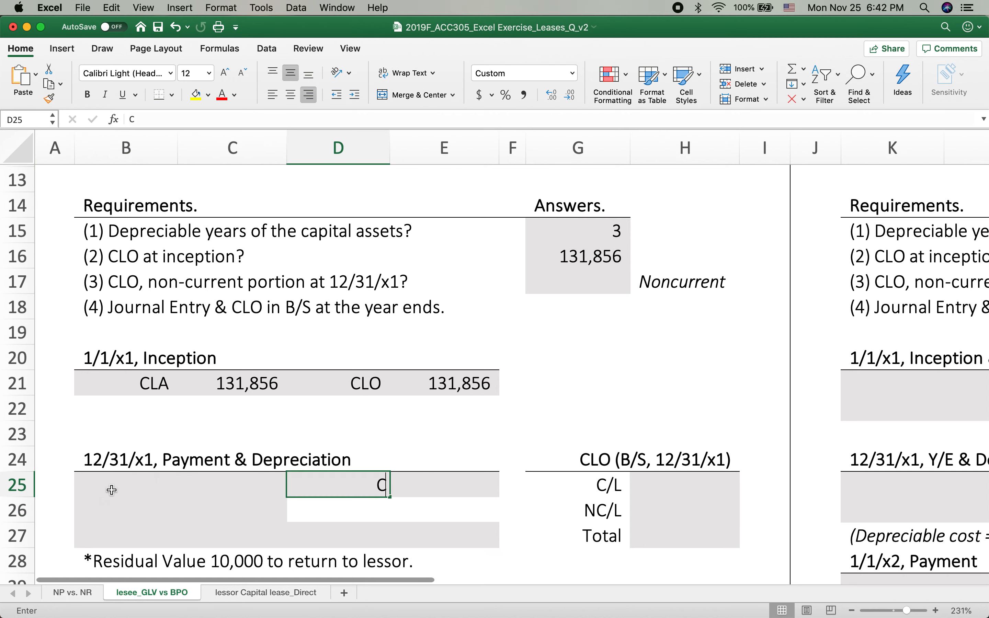
type("ash")
key("Right")
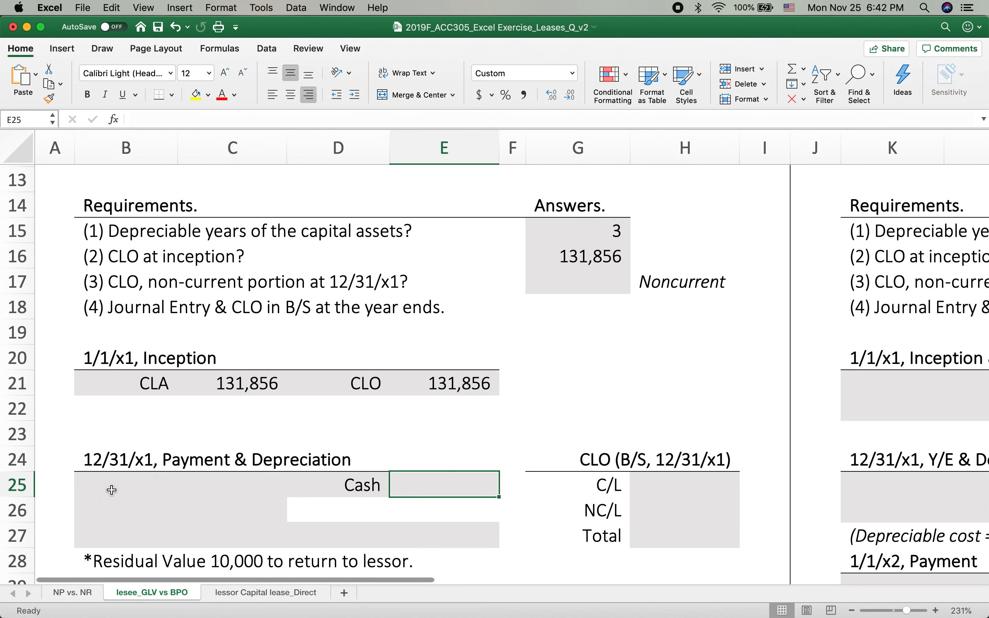
type("50,000")
key("Return")
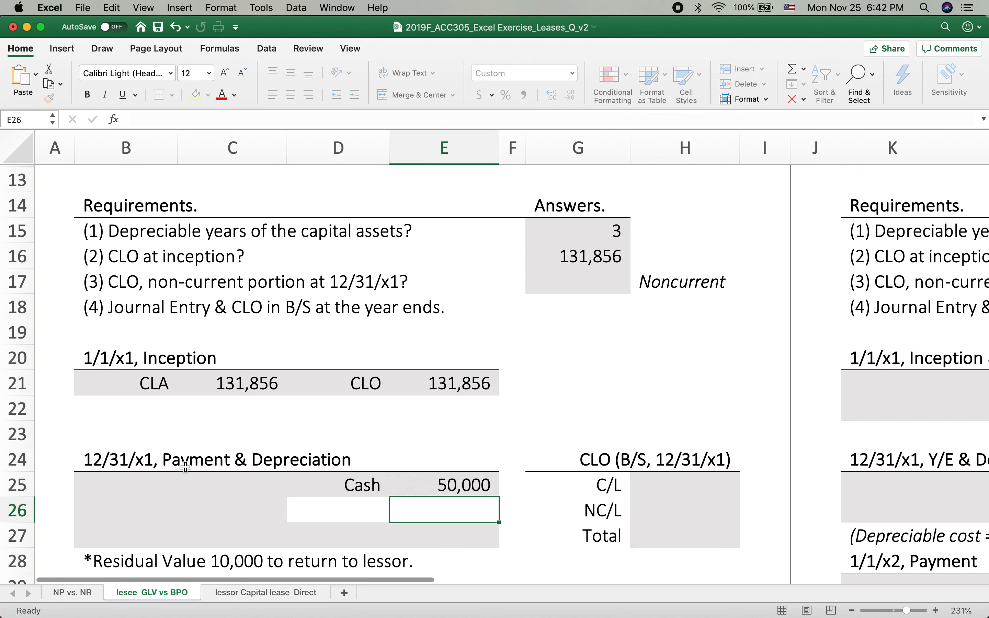
Check the lease facts and enter Int Exp in B25 as the first debit account of the 12/31/x1 entry
scroll(90, 367, "up", 1)
scroll(91, 367, "up", 5)
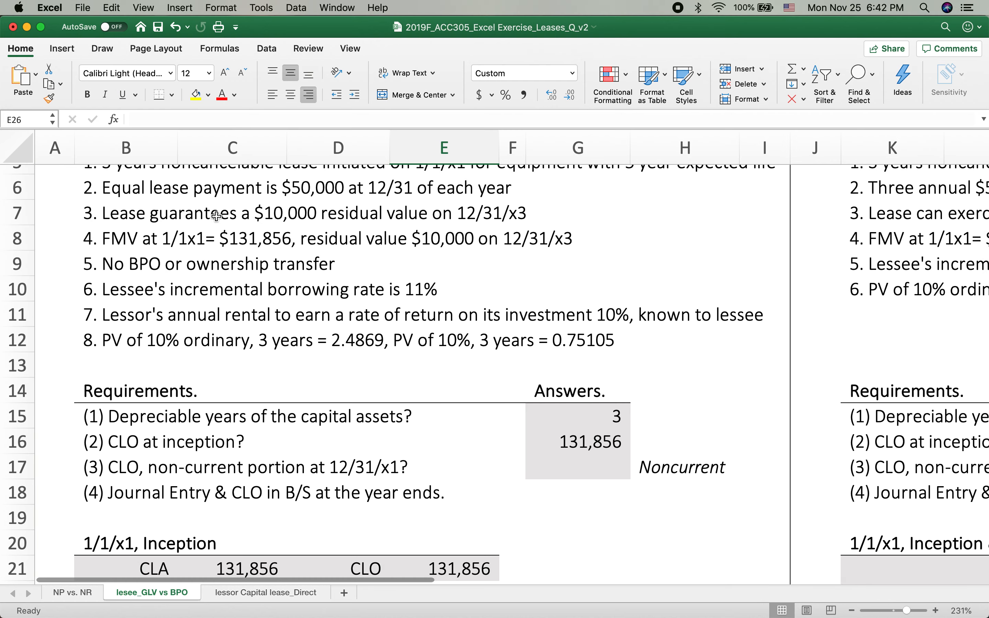
scroll(308, 515, "down", 4)
scroll(309, 516, "down", 4)
left_click(169, 383)
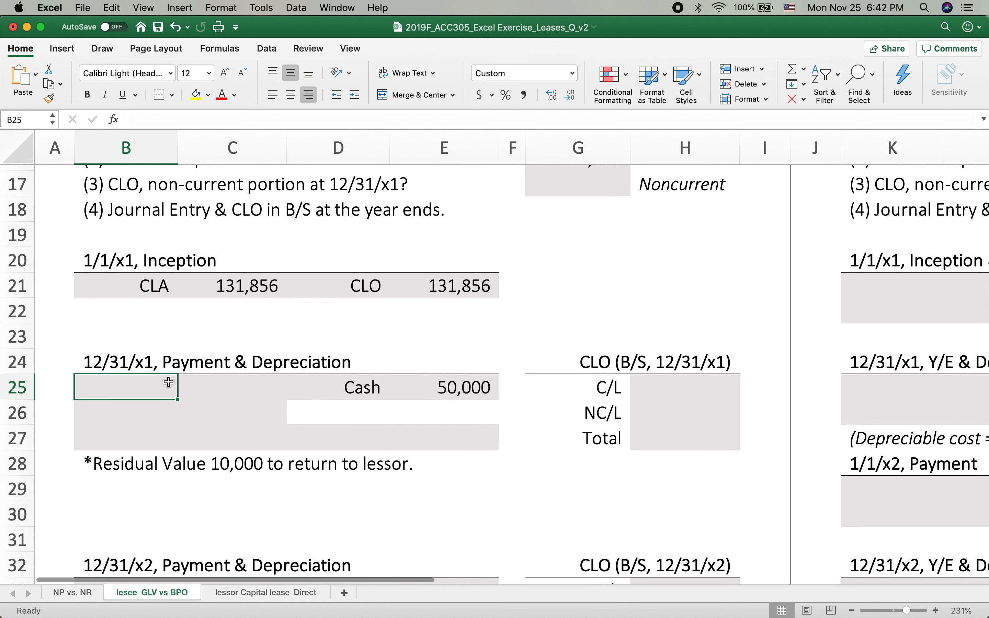
type("Int ")
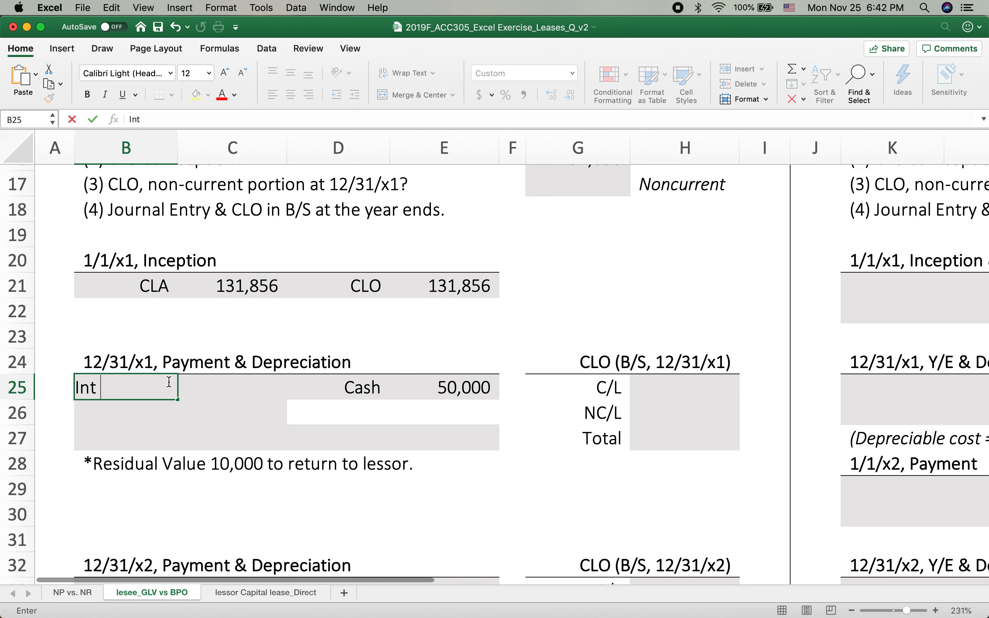
type("Exp")
left_click(264, 401)
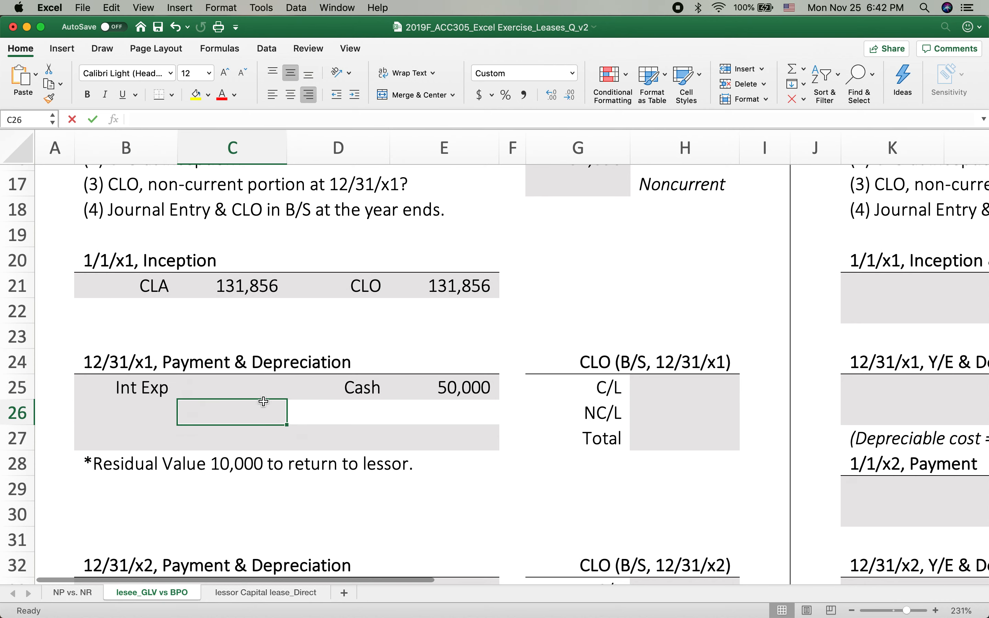
Calculate the 12/31/x1 interest expense in C25 as the inception CLO in E21 times 10%
left_click(255, 390)
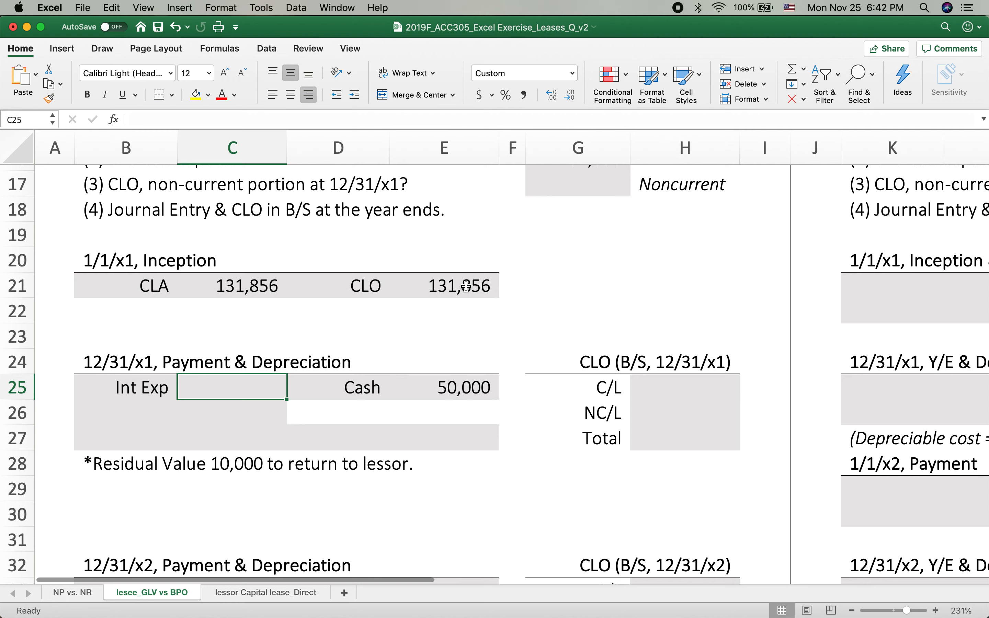
left_click(447, 287)
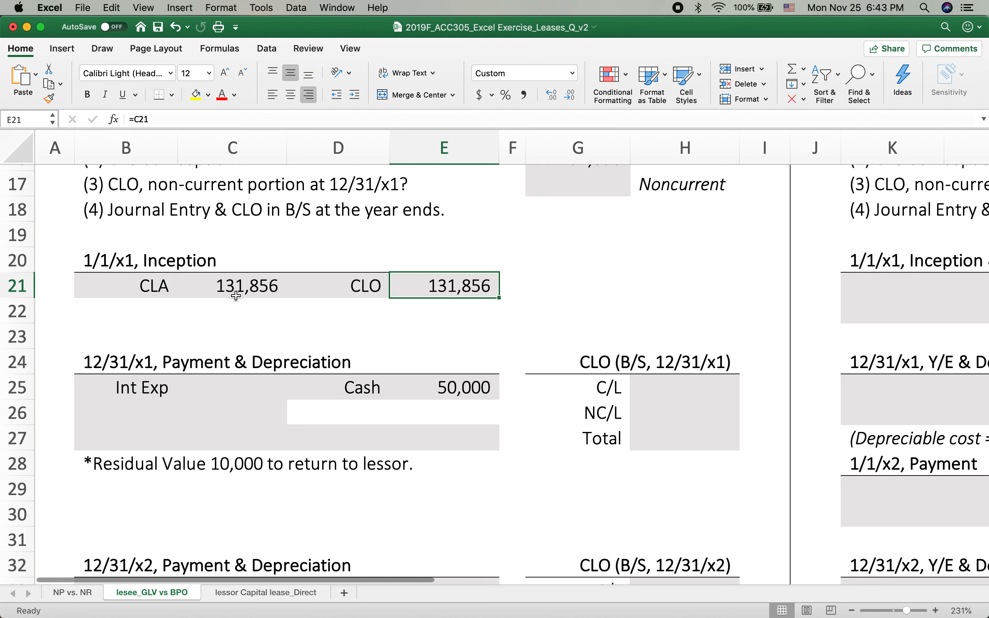
left_click(248, 290)
left_click(443, 286)
left_click(354, 288)
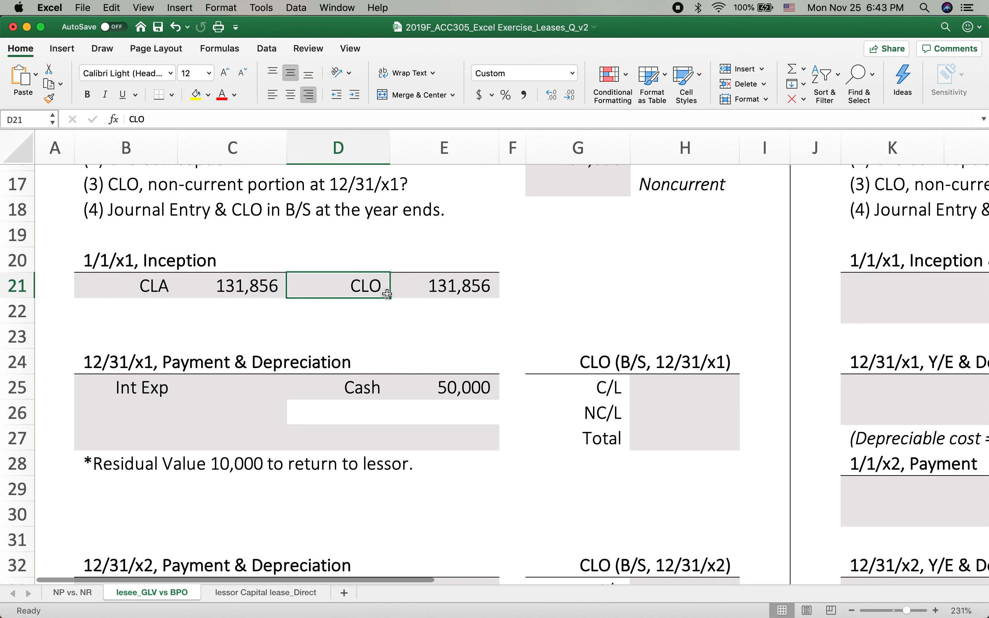
left_click(457, 293)
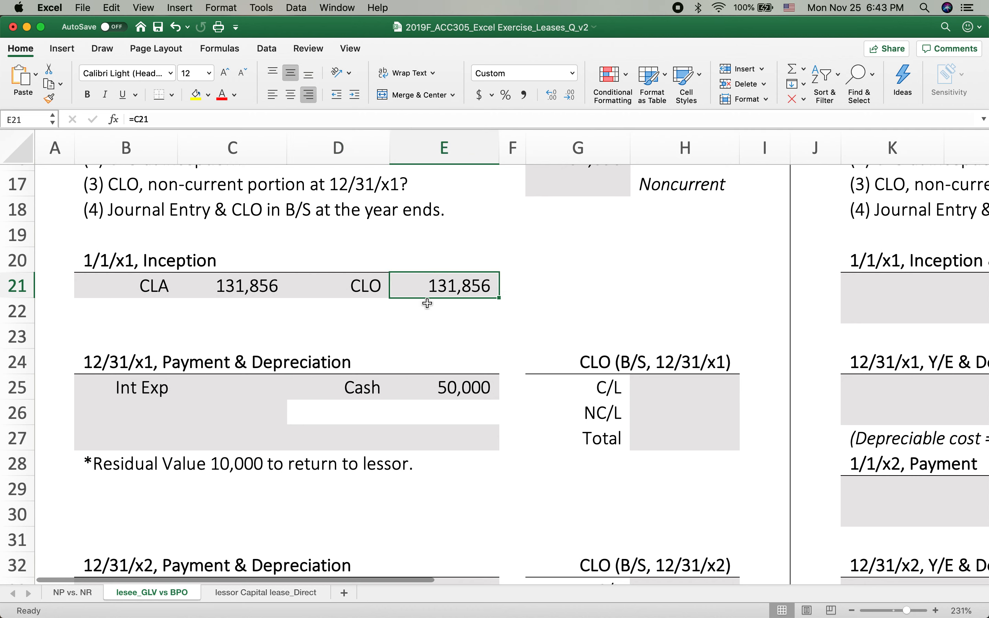
left_click(234, 387)
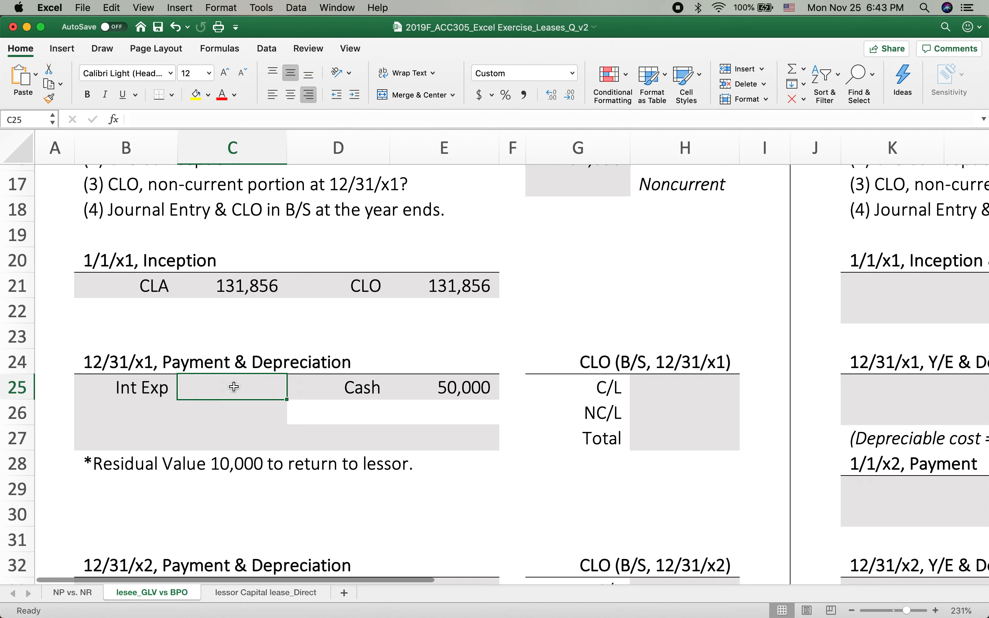
type("=")
left_click(458, 291)
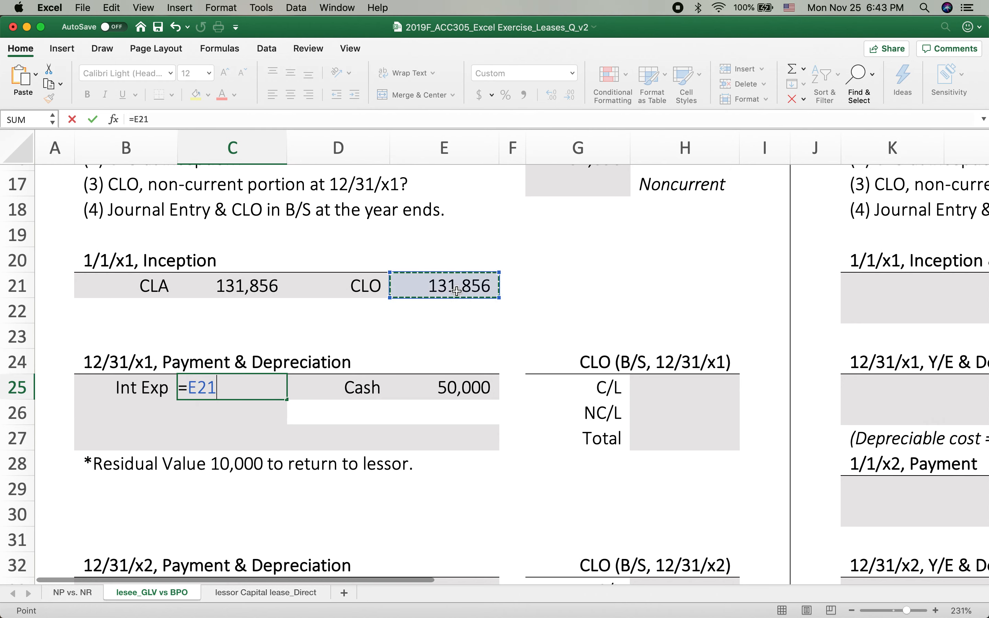
type("*10%")
key("Return")
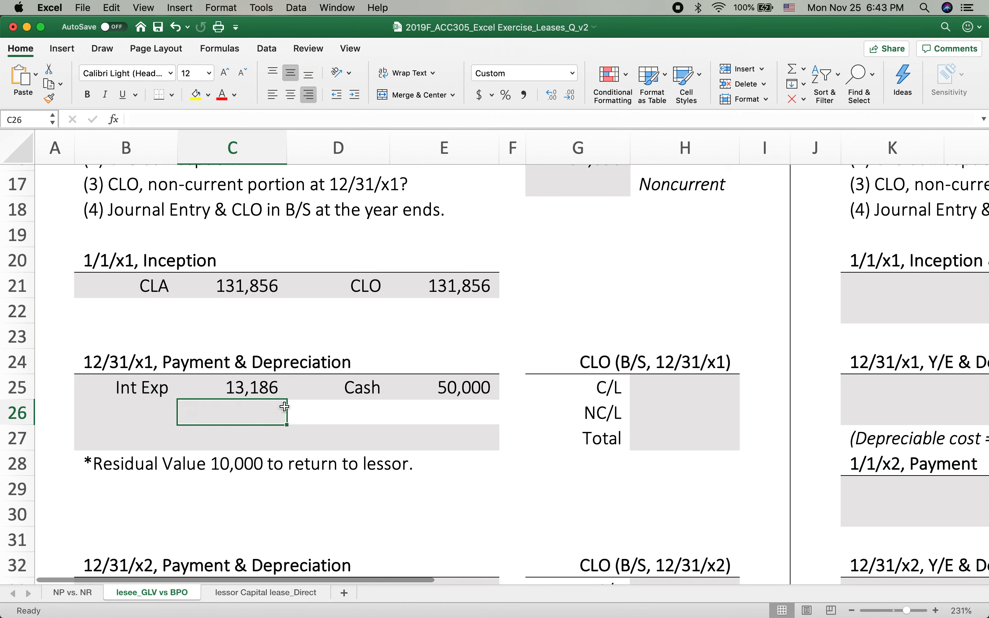
Review the cash payment and inception CLO, and enter CLO in B26 as the second debit account of the 12/31/x1 entry
key("Left")
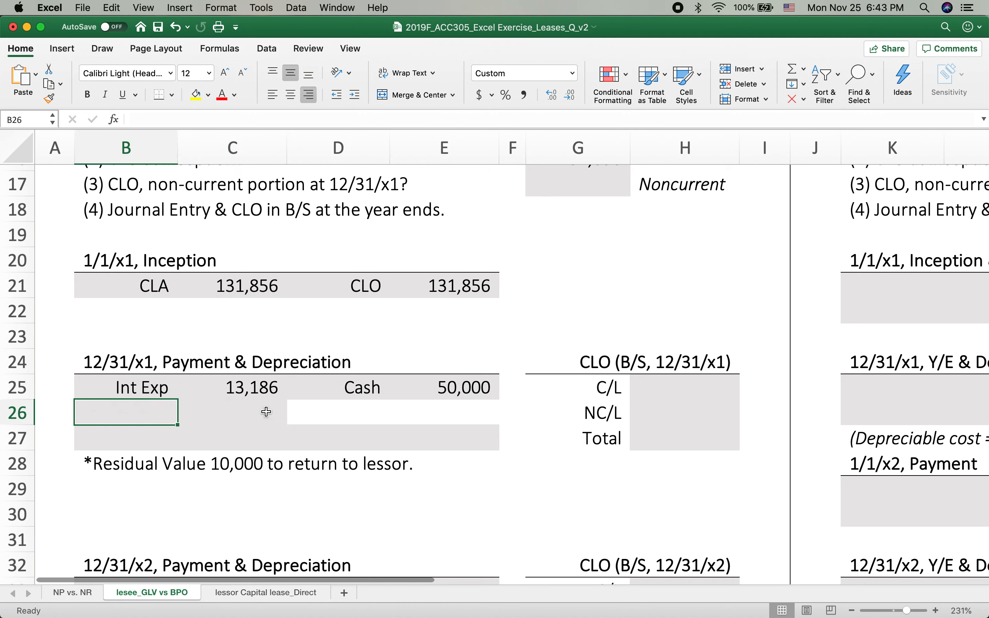
left_click(457, 395)
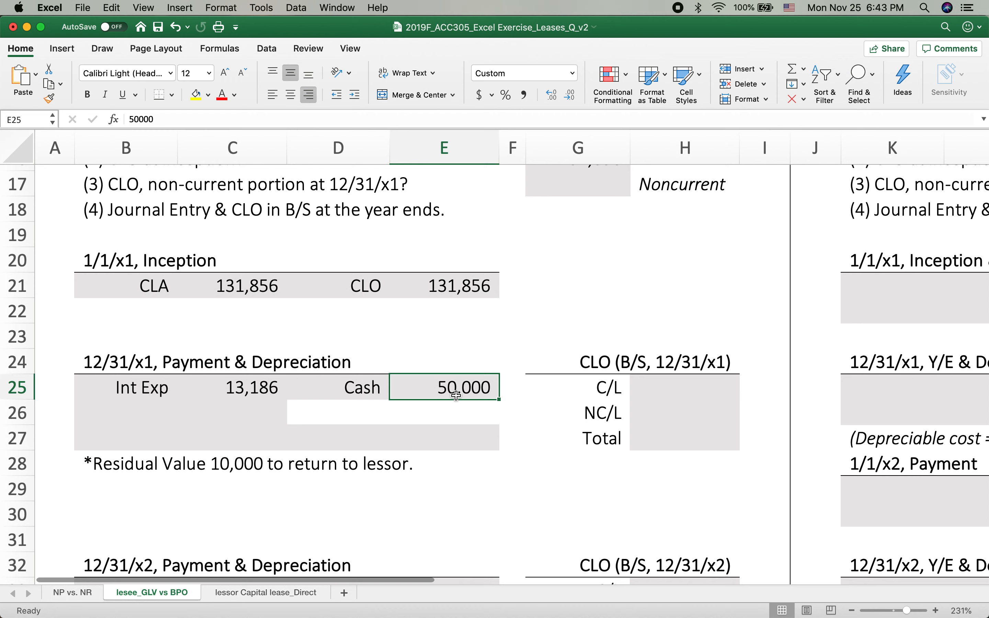
left_click(355, 281)
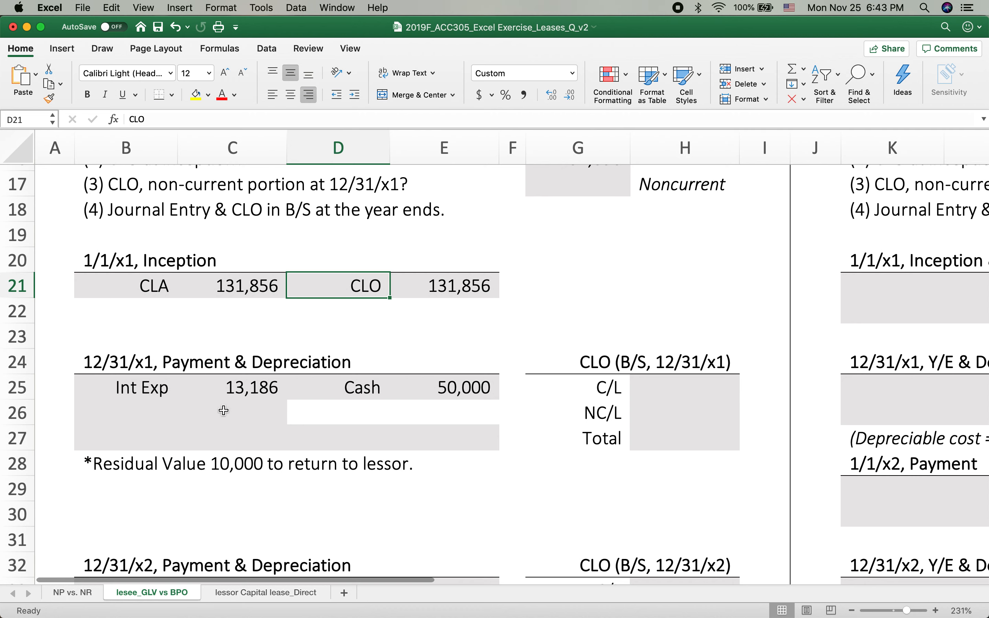
left_click(147, 407)
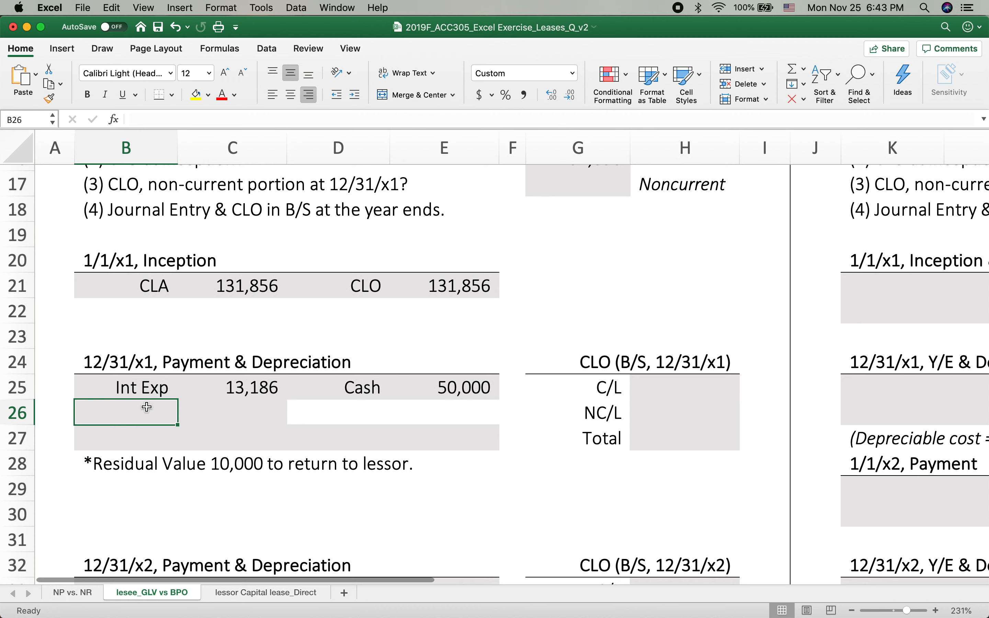
type("CLP")
key("BackSpace")
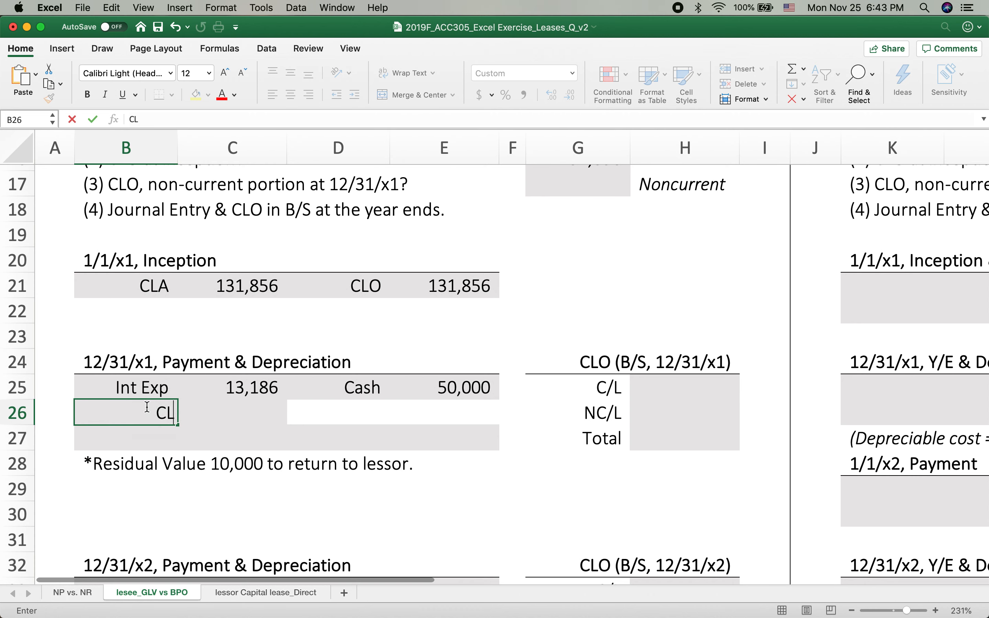
type("O")
key("Return")
Calculate the 12/31/x1 CLO reduction in C26 as the cash payment in E25 minus the interest expense in C25
left_click(227, 408)
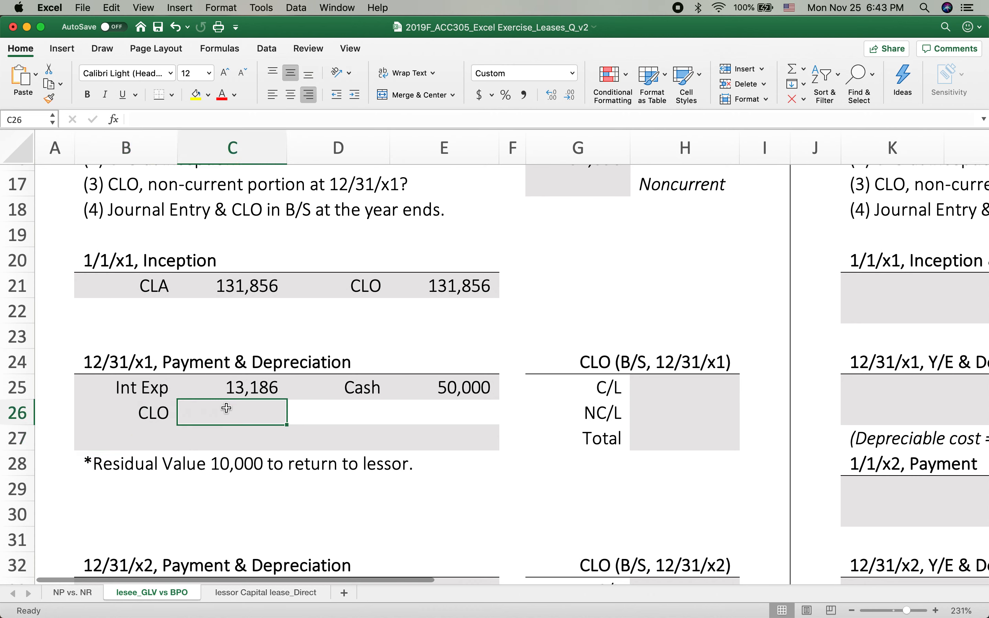
type("=")
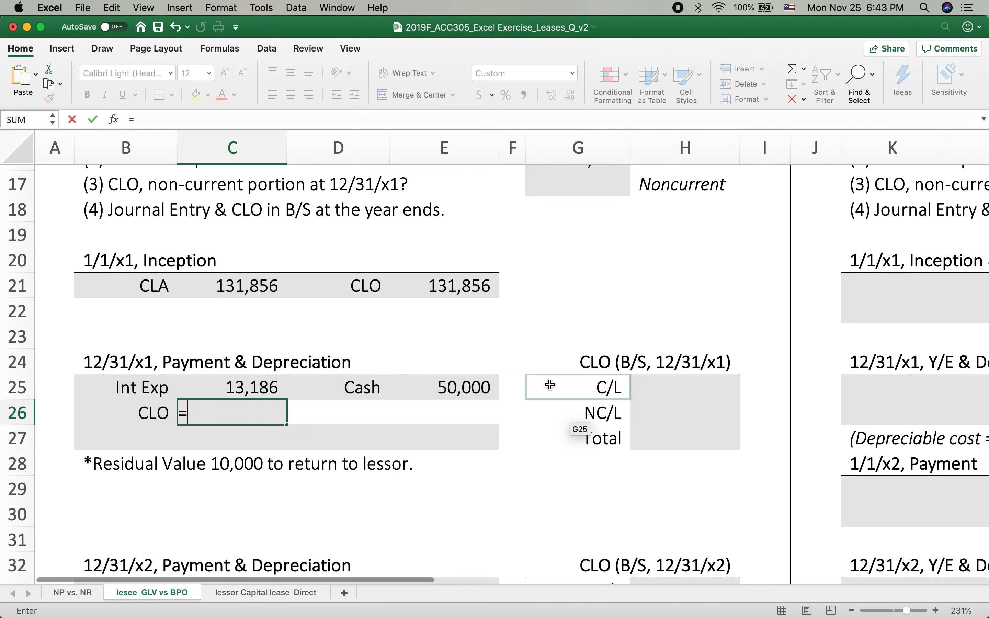
left_click(458, 388)
type("-")
left_click(252, 389)
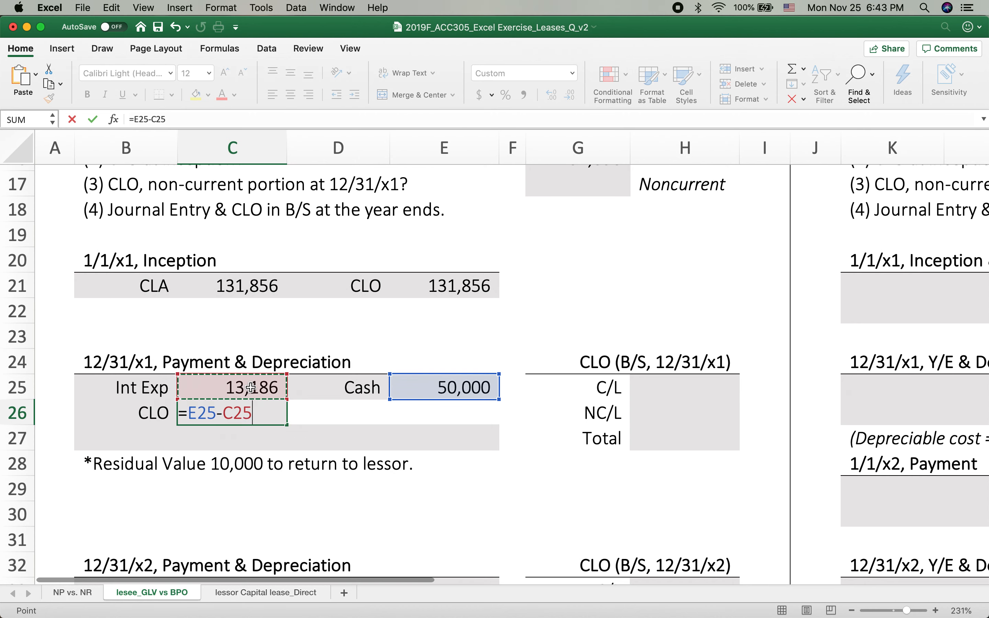
key("Return")
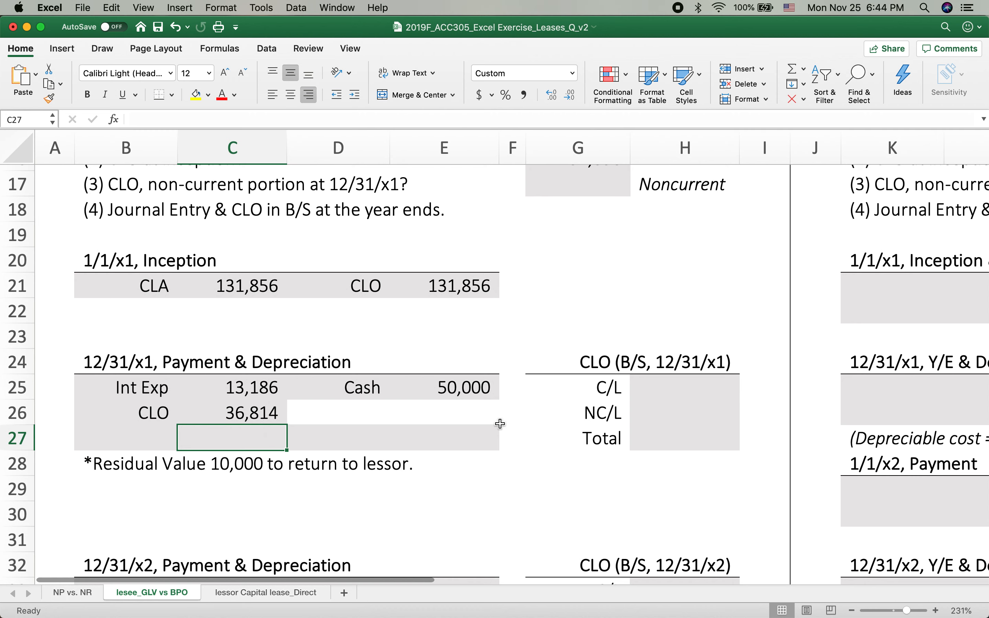
Calculate the total CLO at 12/31/x1 in H27 as the inception CLO in E21 minus the reduction in C26
left_click(655, 437)
type("=")
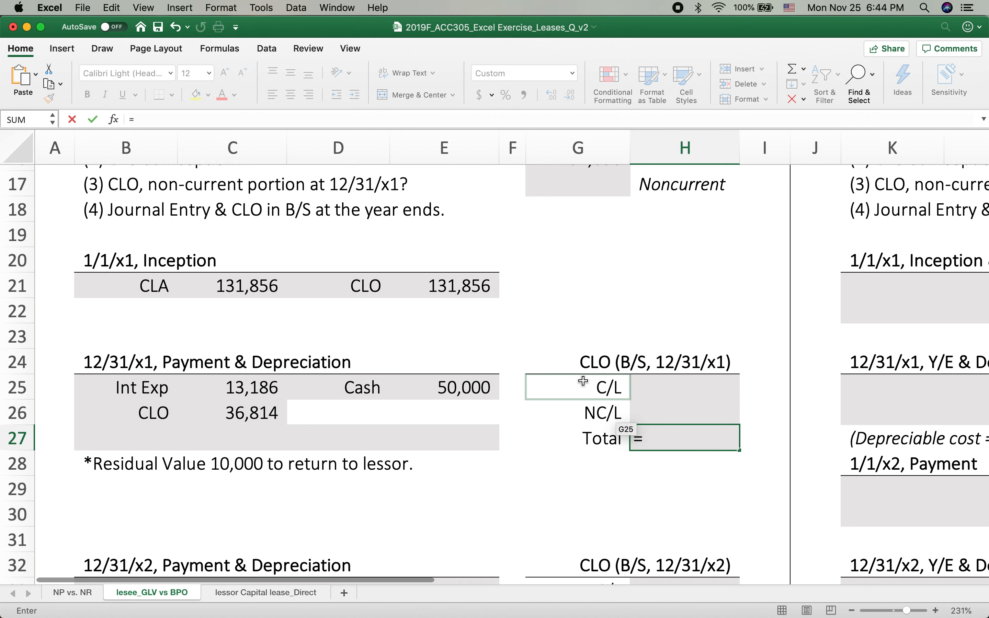
left_click(434, 289)
type("-")
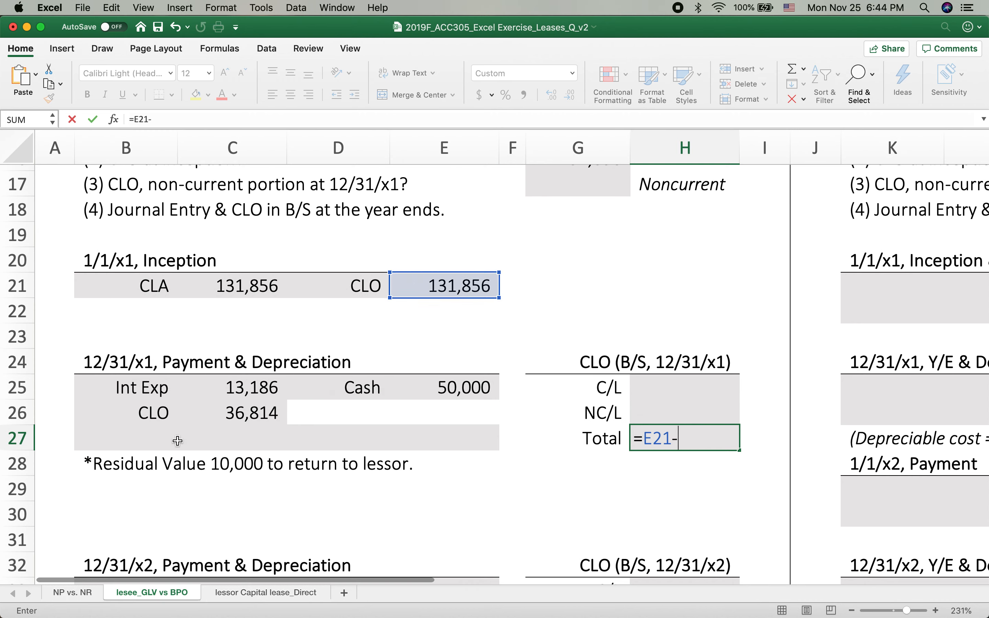
left_click(240, 413)
key("Return")
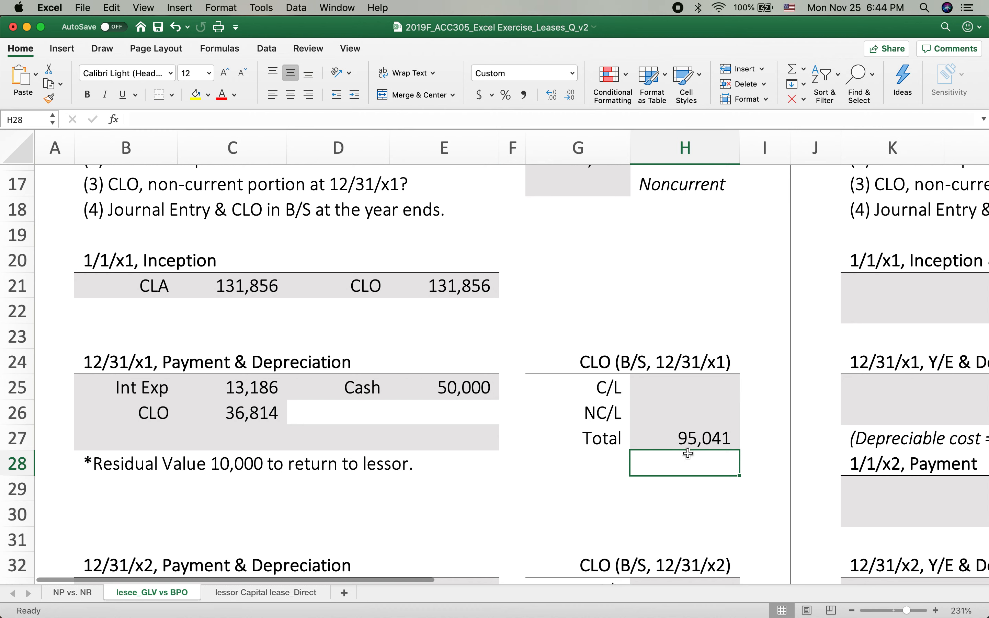
Enter Depr. Exp in B27 as the third debit account of the 12/31/x1 entry
left_click(151, 438)
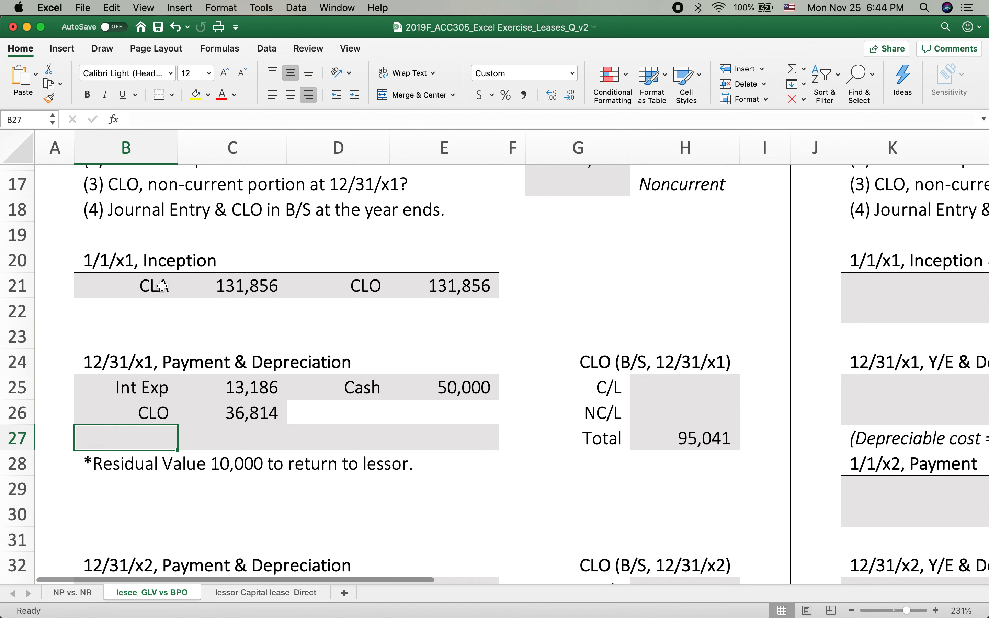
left_click(275, 365)
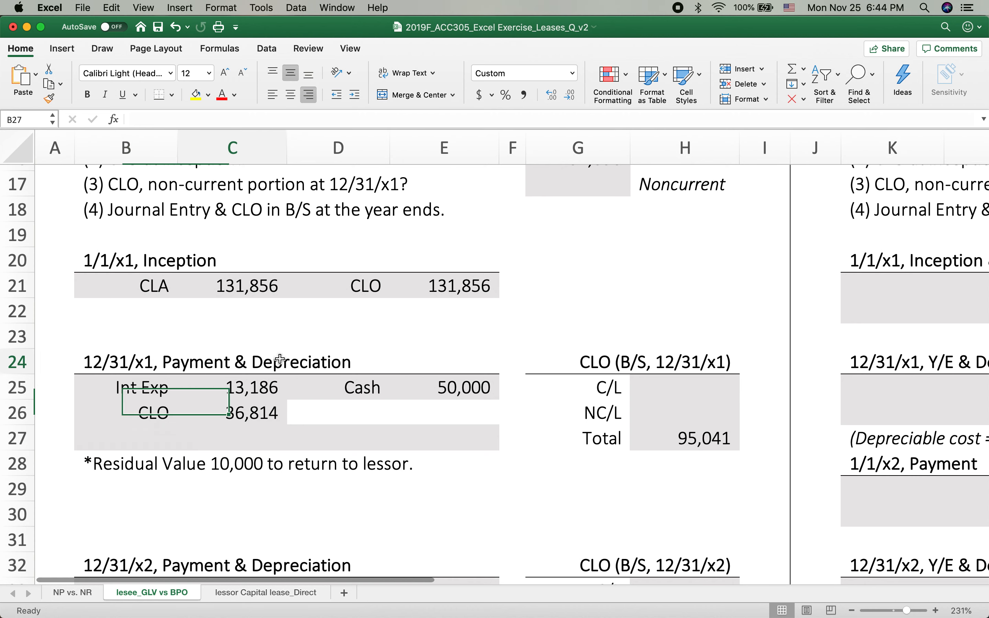
left_click(143, 442)
type("Dep")
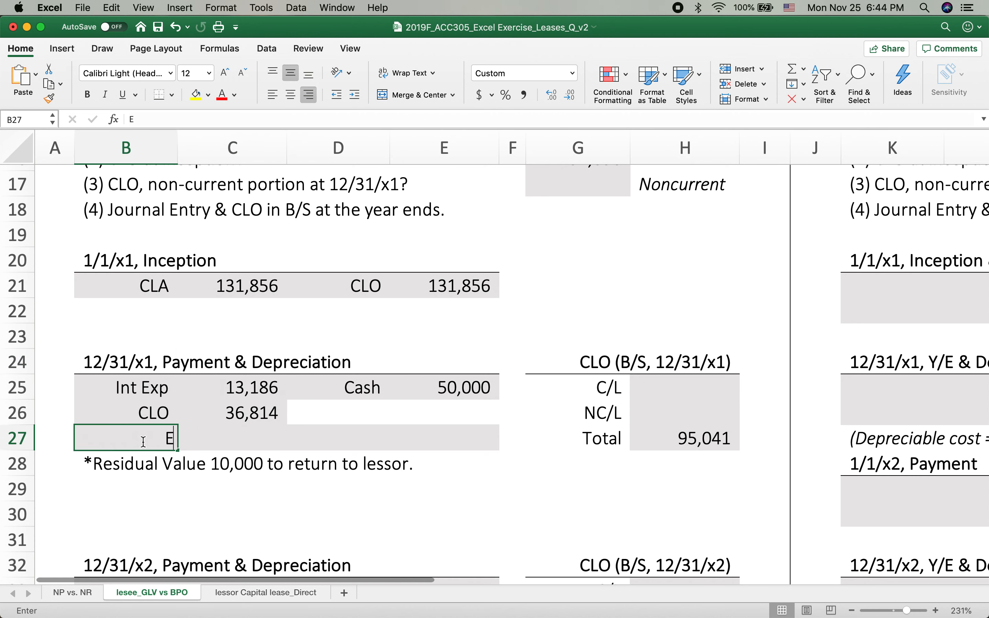
type("r. Exp")
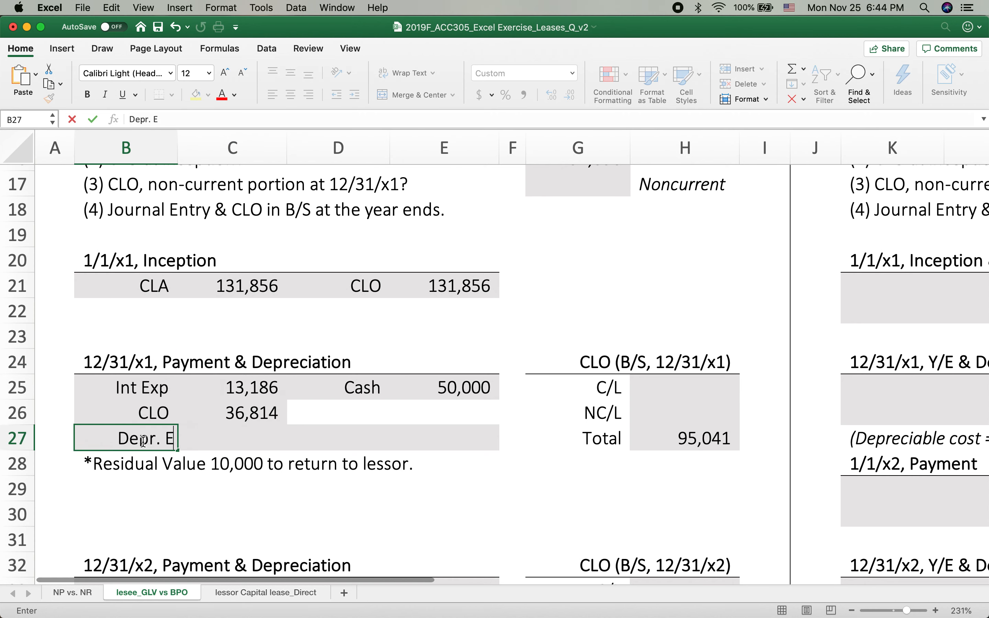
key("Tab")
type("=")
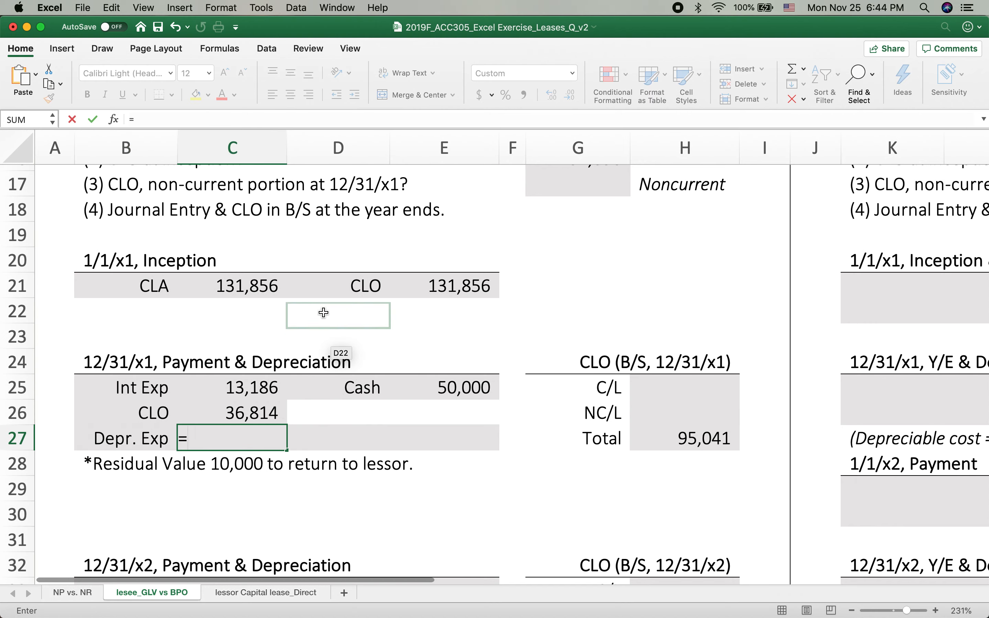
scroll(322, 313, "up", 6)
scroll(316, 314, "up", 3)
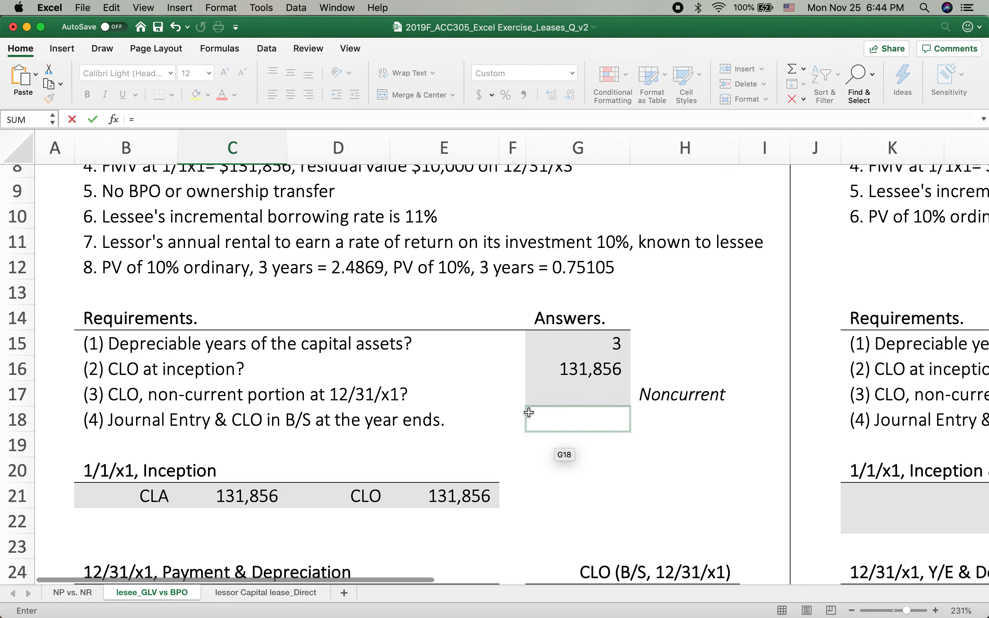
scroll(527, 412, "down", 8)
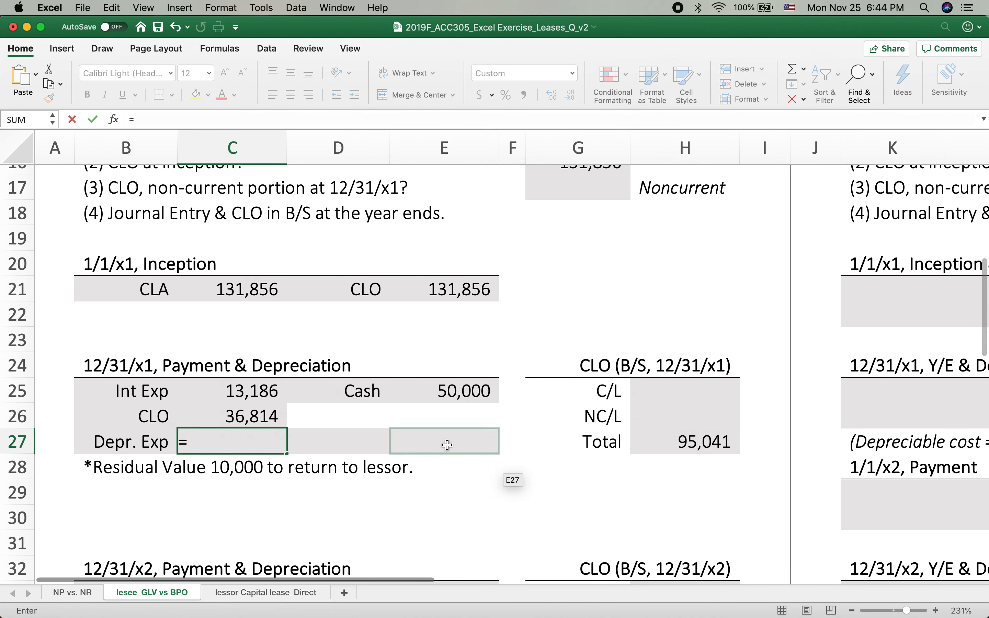
type("(13")
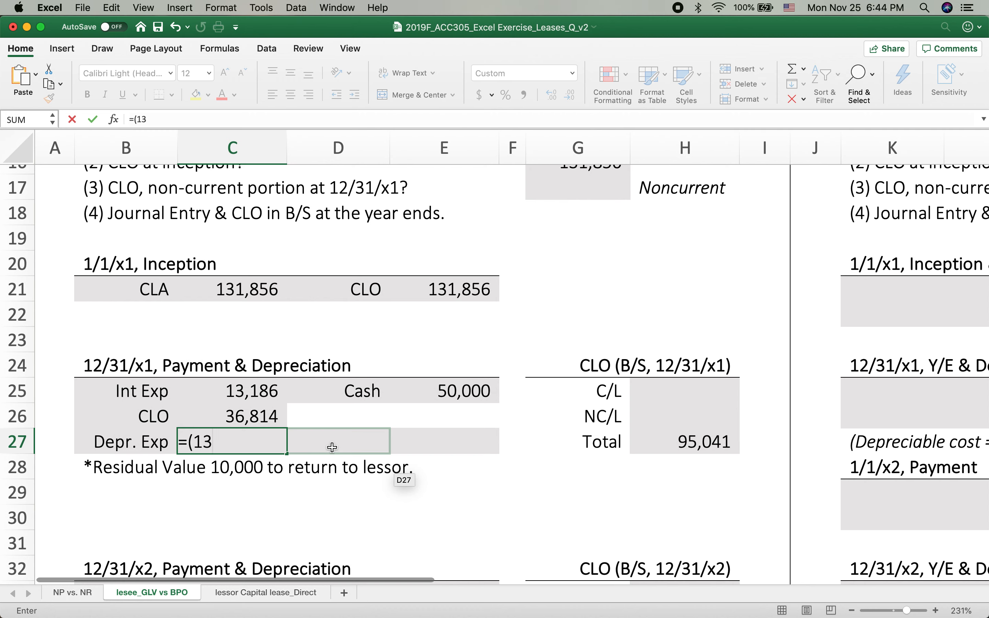
type("1,856")
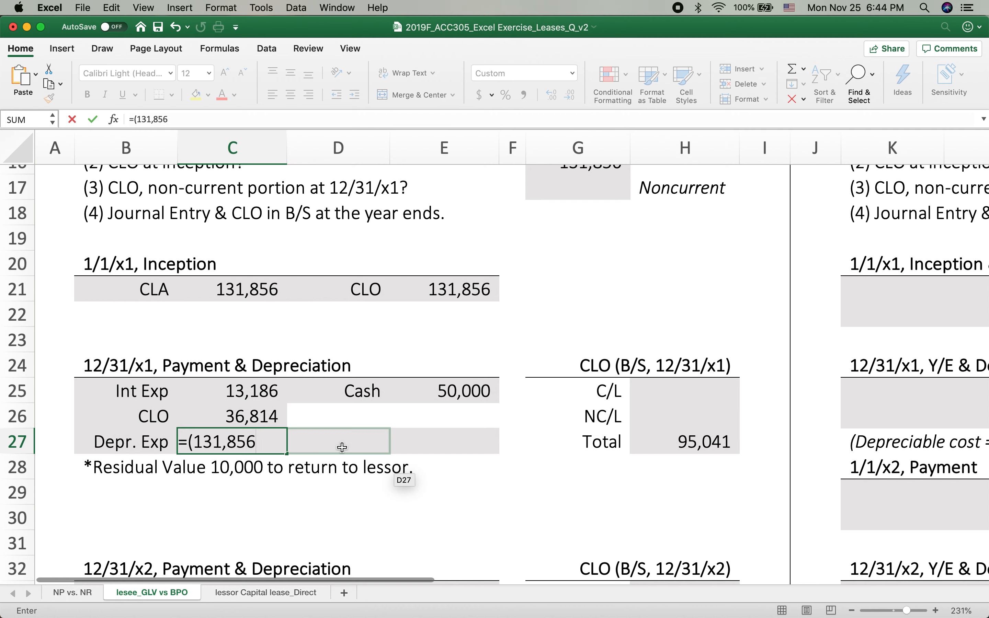
type("-10")
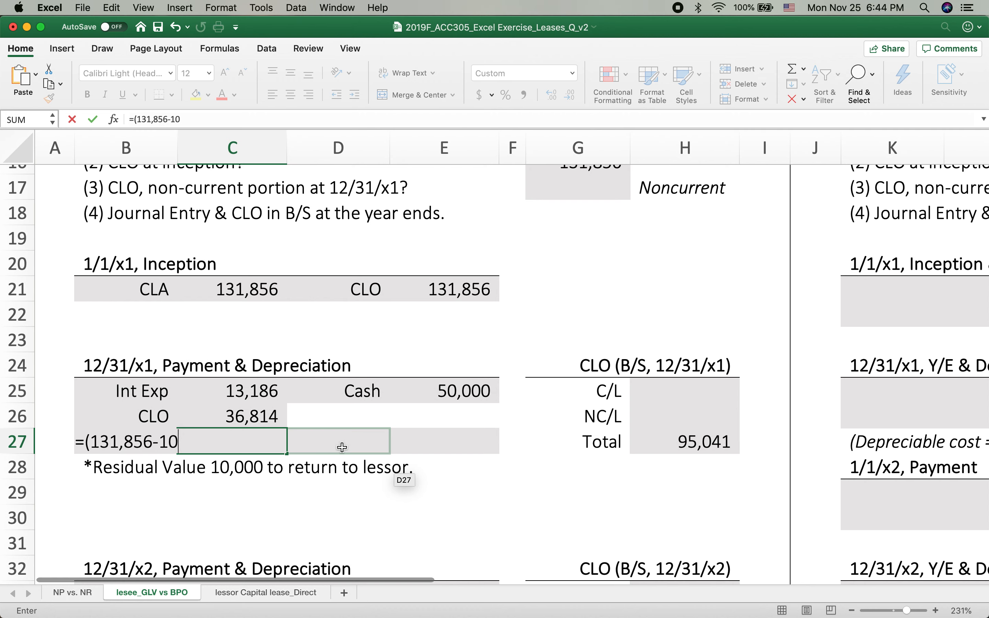
type("000)/3")
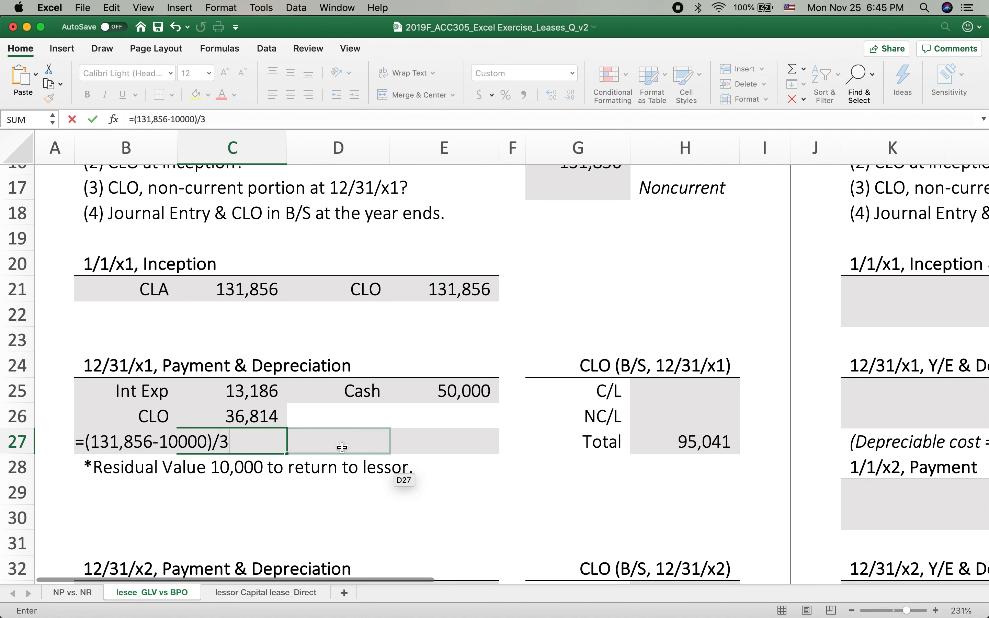
key("Return")
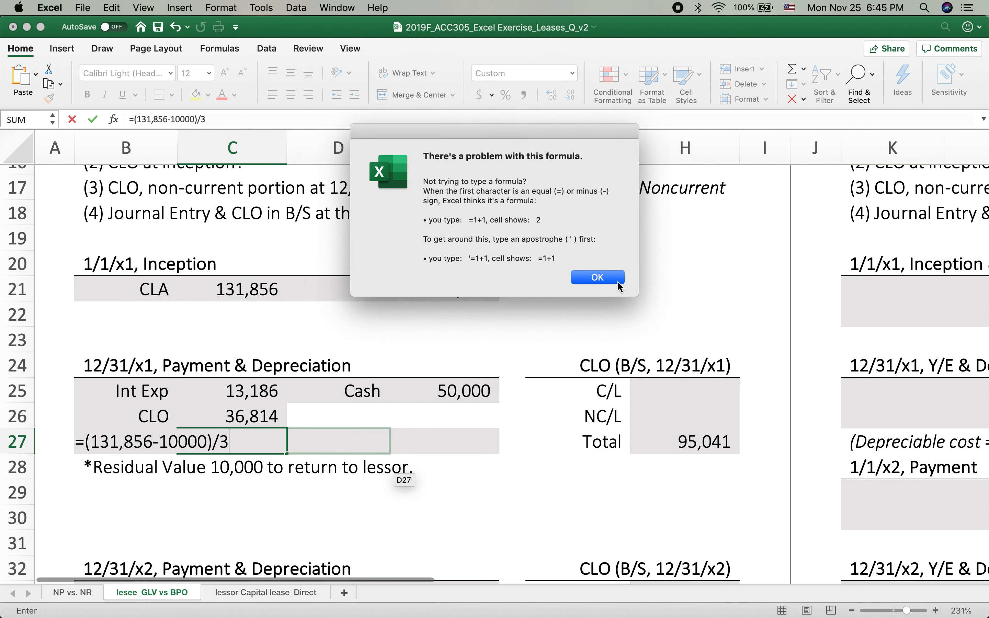
left_click(617, 282)
left_click(119, 444)
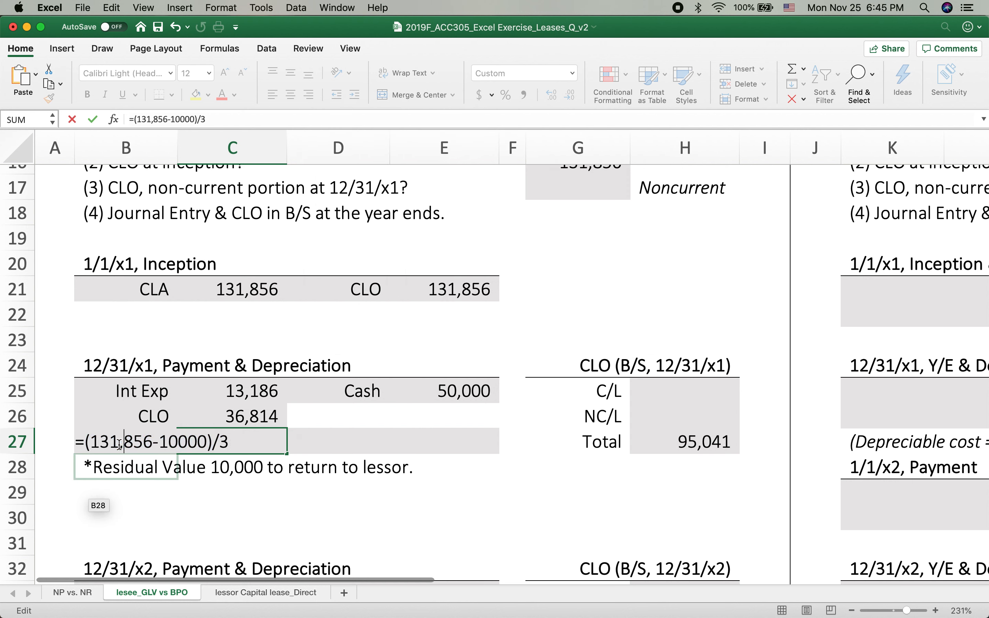
key("BackSpace")
key("Return")
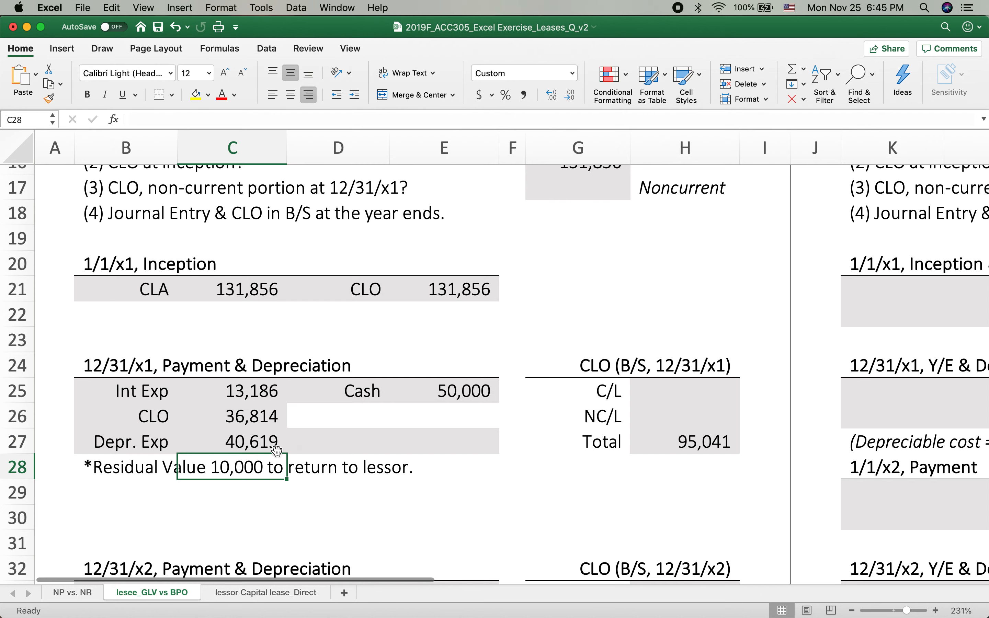
Credit Acc. Depr in D27 of the 12/31/x1 entry, with E27 set equal to the depreciation expense in C27
left_click(257, 444)
scroll(265, 384, "up", 5)
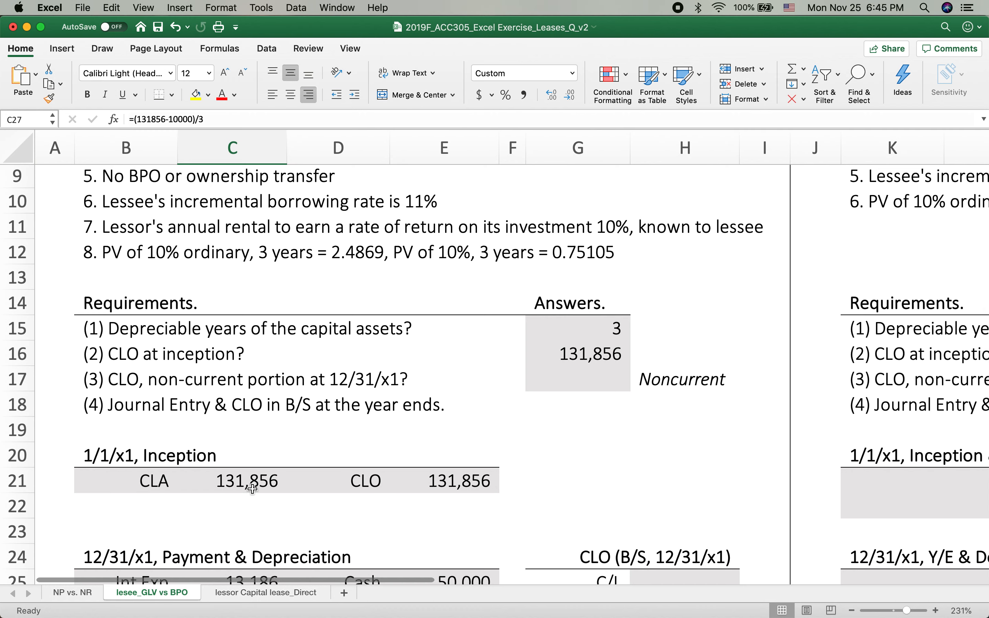
scroll(276, 491, "down", 6)
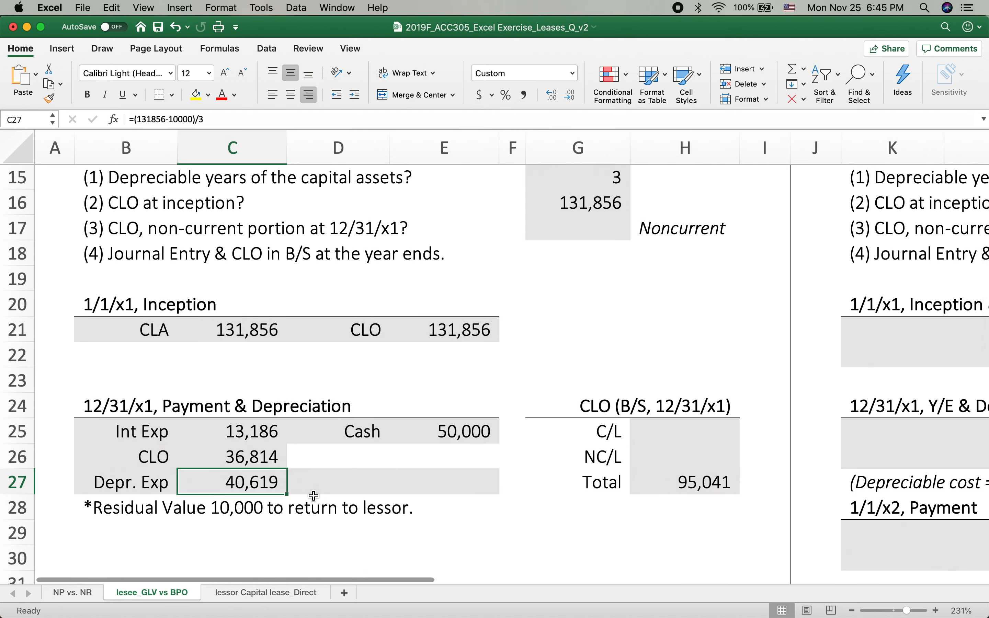
left_click(376, 489)
type("Acc. Depr")
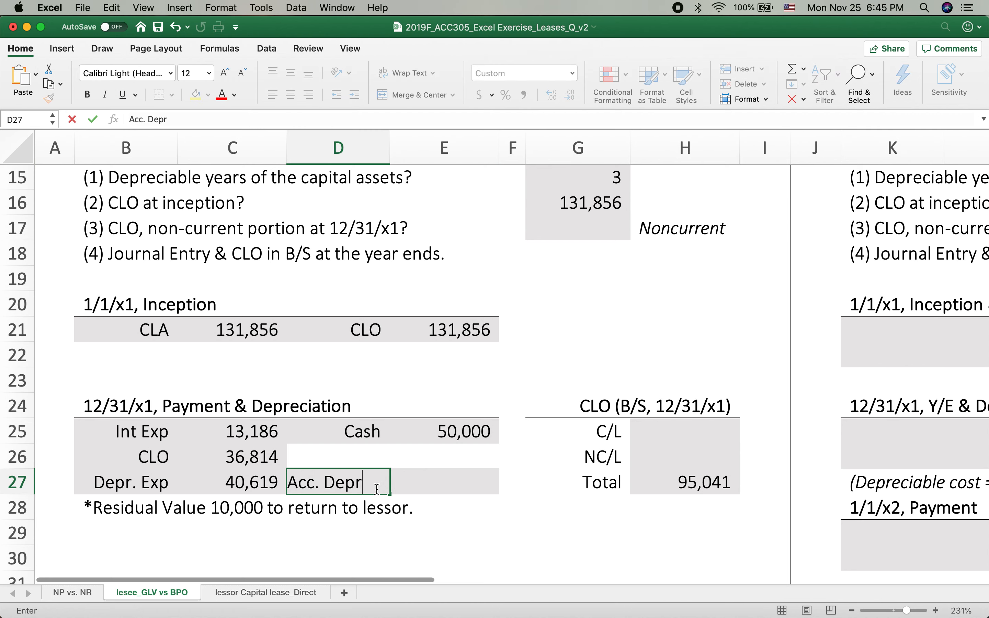
key("Tab")
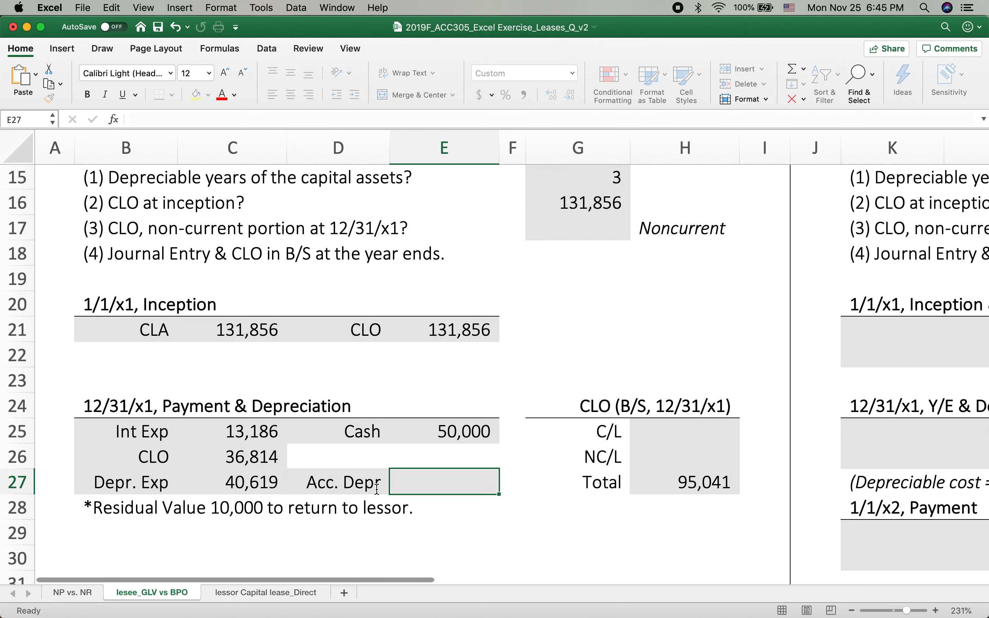
type("=")
left_click(238, 488)
key("Return")
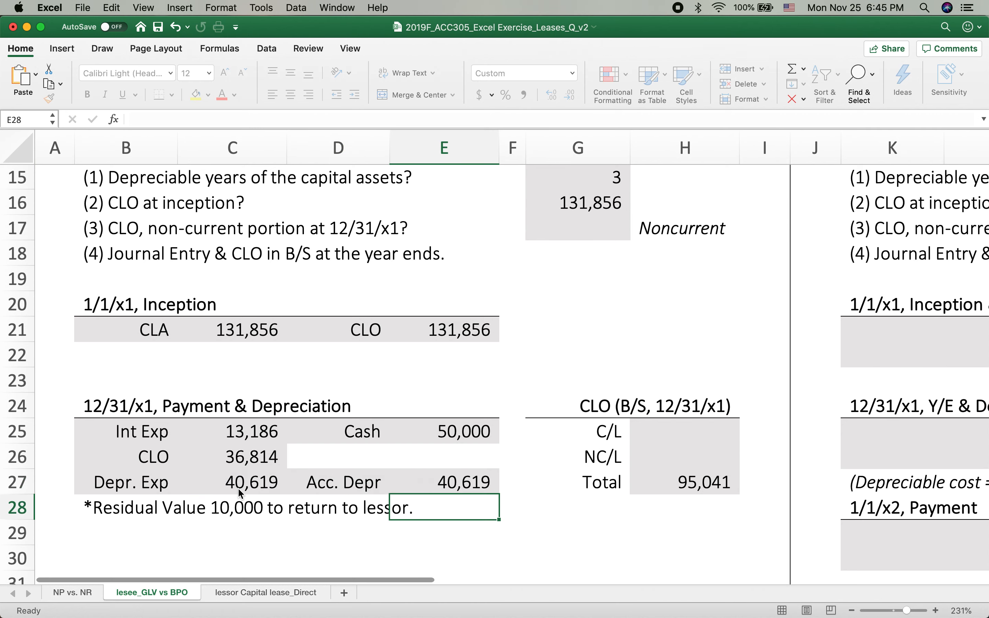
Look over the C/L and NC/L lines of the 12/31/x1 CLO balance and the blank 12/31/x2 entry
scroll(497, 446, "down", 5)
scroll(638, 401, "up", 1)
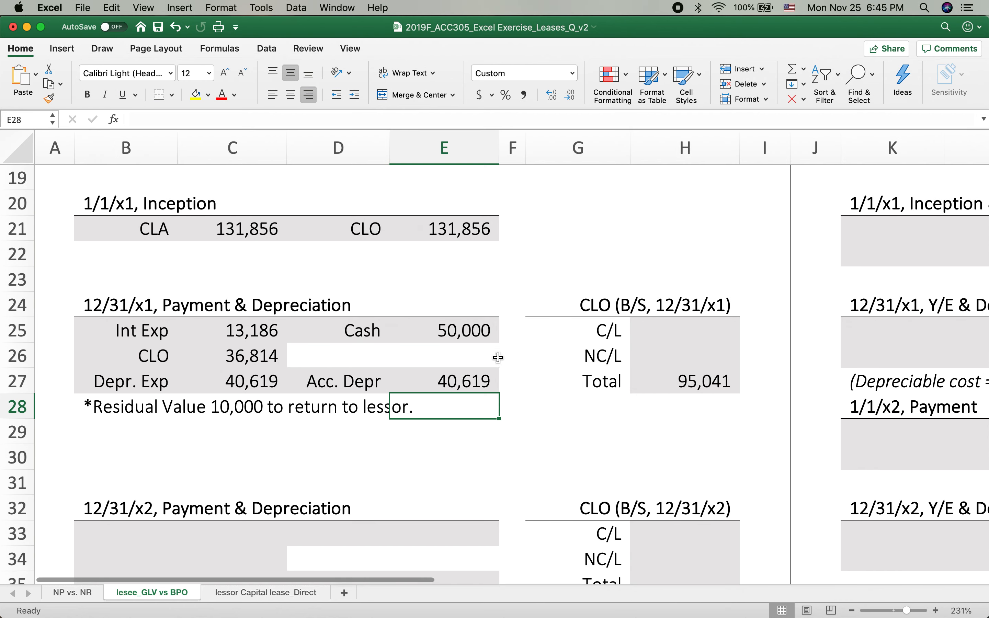
left_click(605, 328)
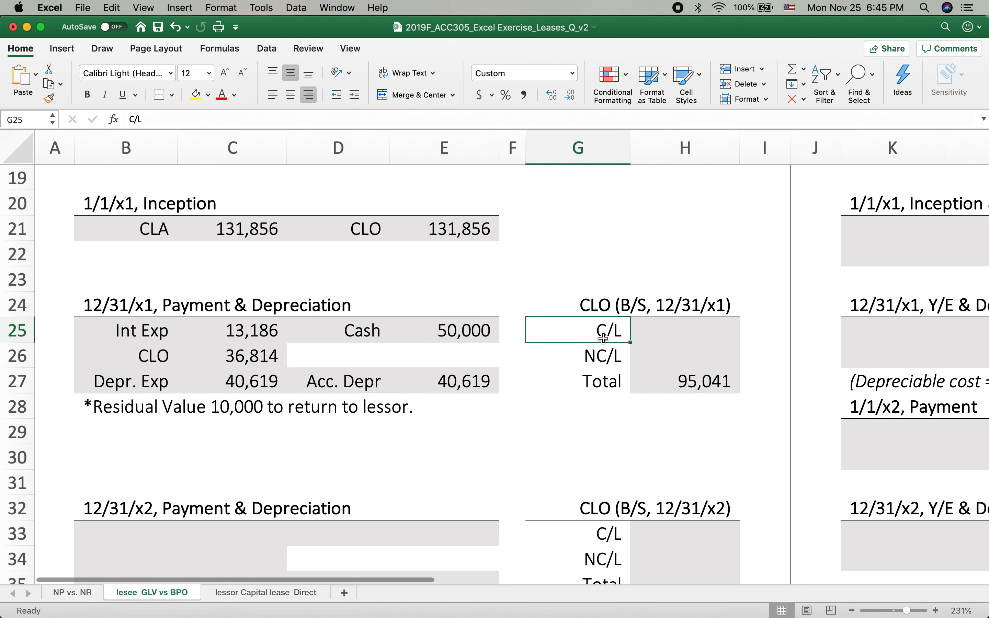
left_click(605, 359)
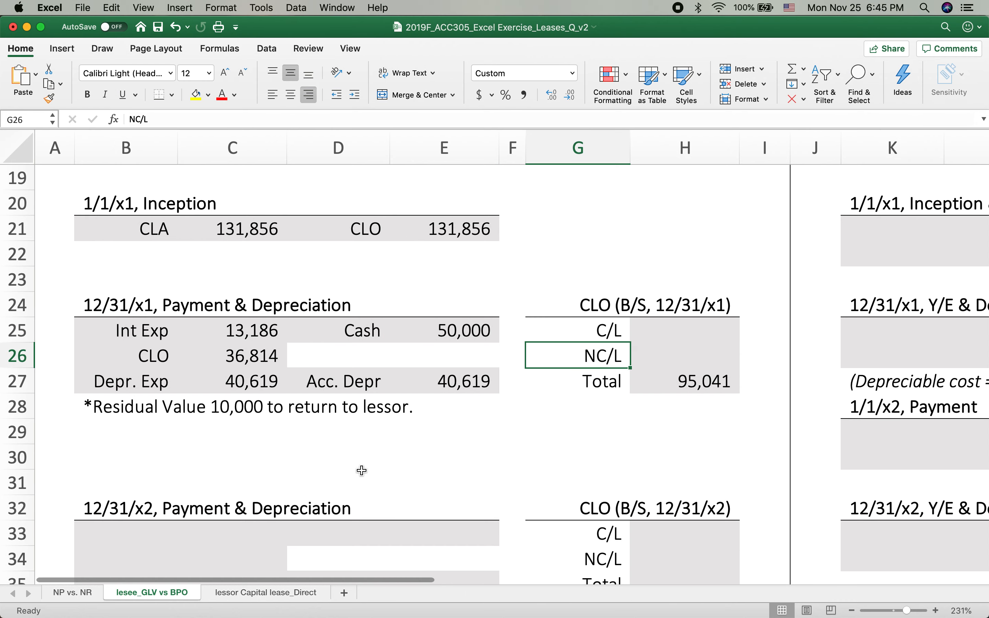
scroll(362, 470, "down", 2)
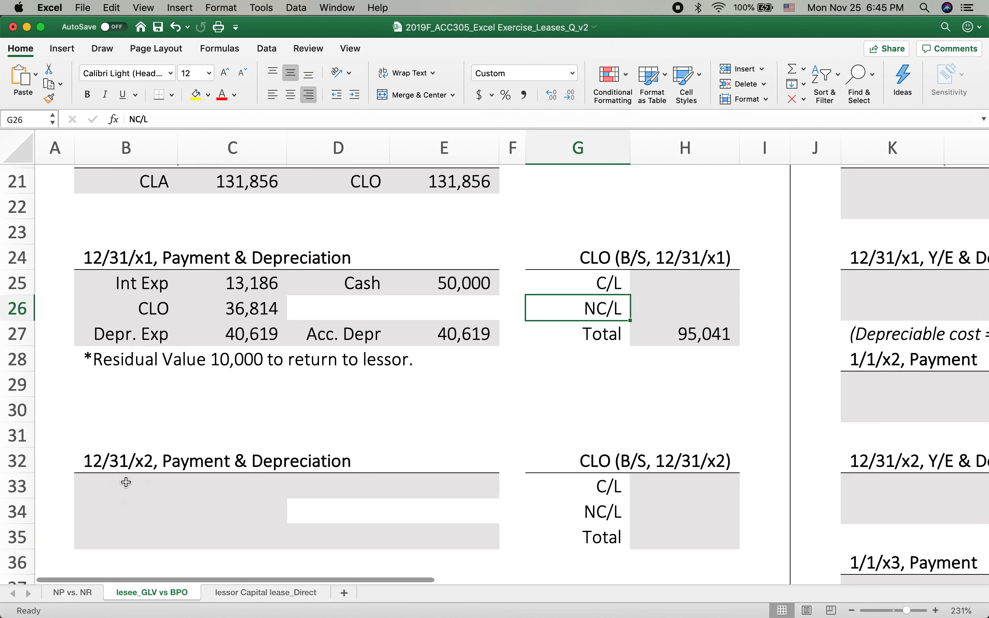
Copy the 12/31/x1 payment and depreciation entry in B25:E27 into the 12/31/x2 entry starting at B33
left_click(126, 501)
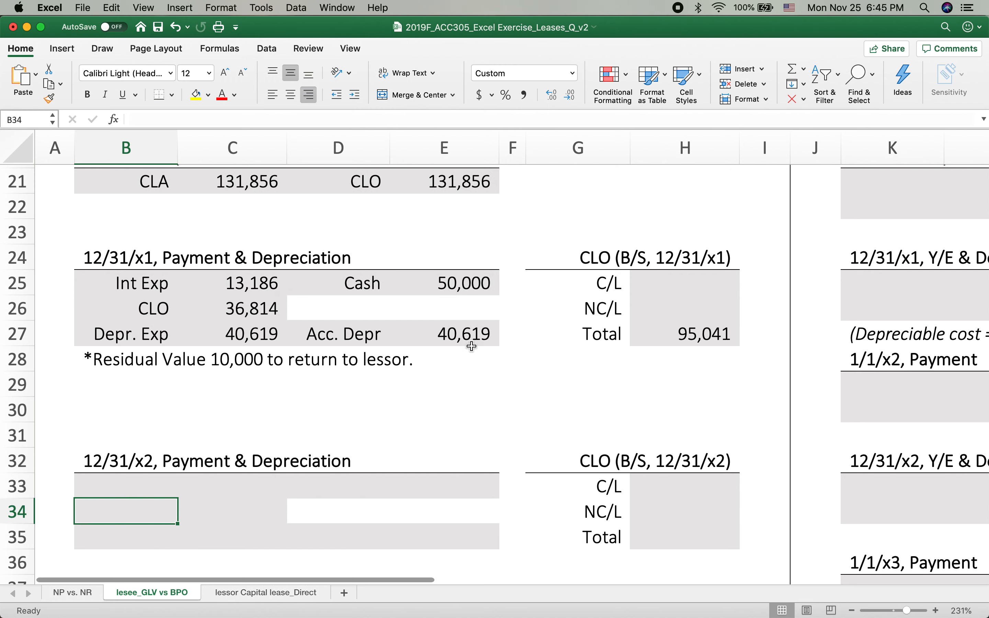
left_click(104, 480)
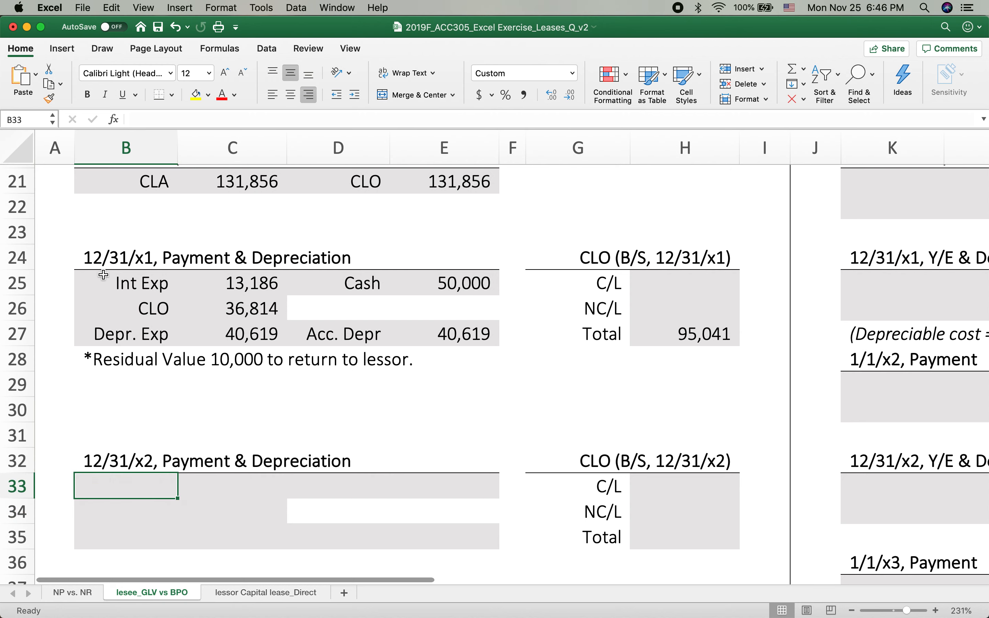
left_click_drag(103, 277, 437, 340)
key("super+c")
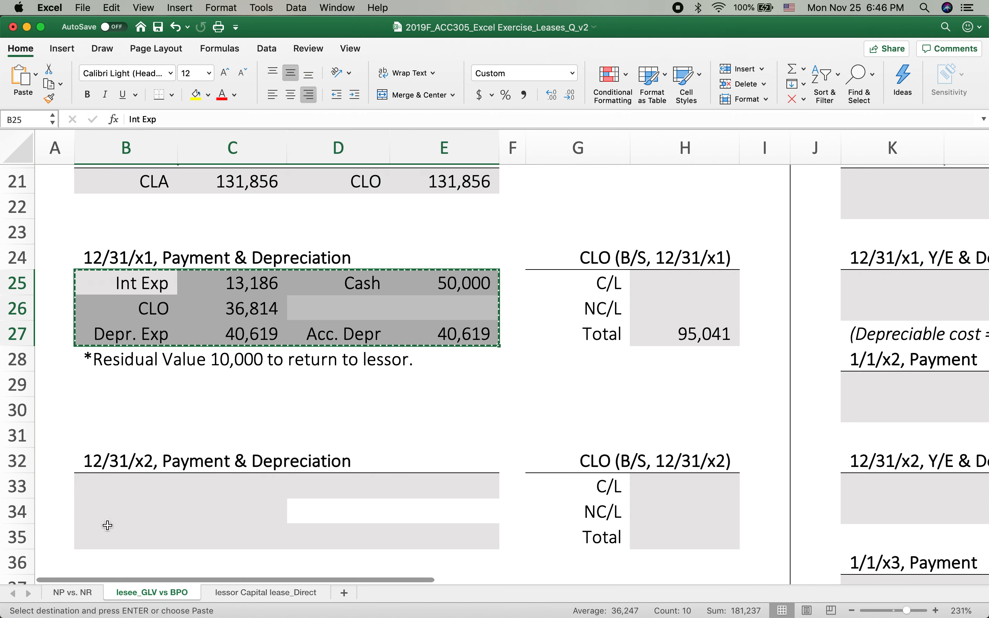
left_click(102, 490)
key("super+v")
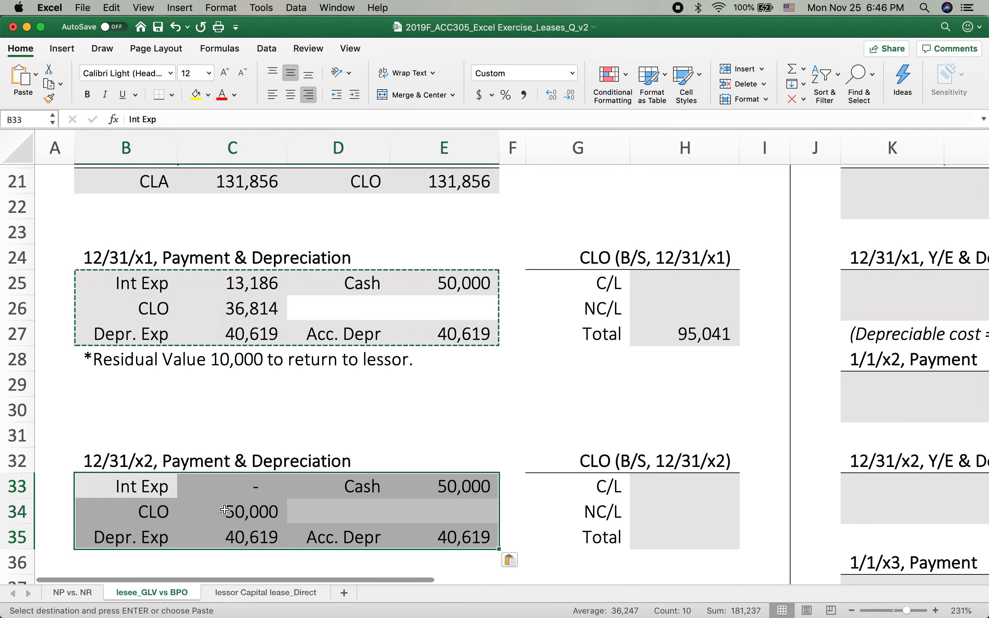
Calculate the 12/31/x2 interest expense in C33 as 10% of the 12/31/x1 CLO total, with the formula =H27*10%
left_click(231, 513)
left_click(242, 482)
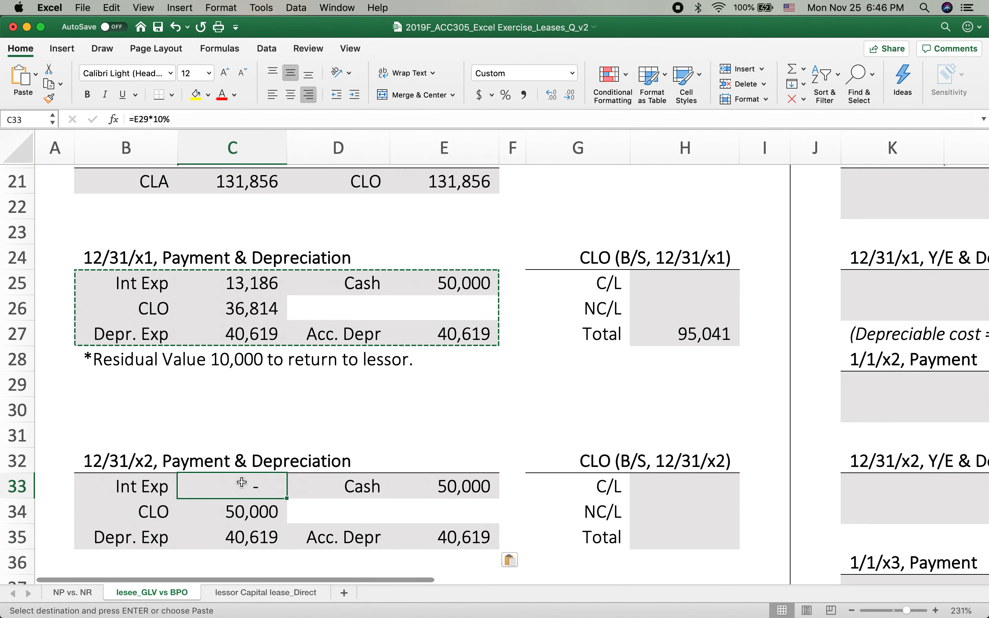
key("Escape")
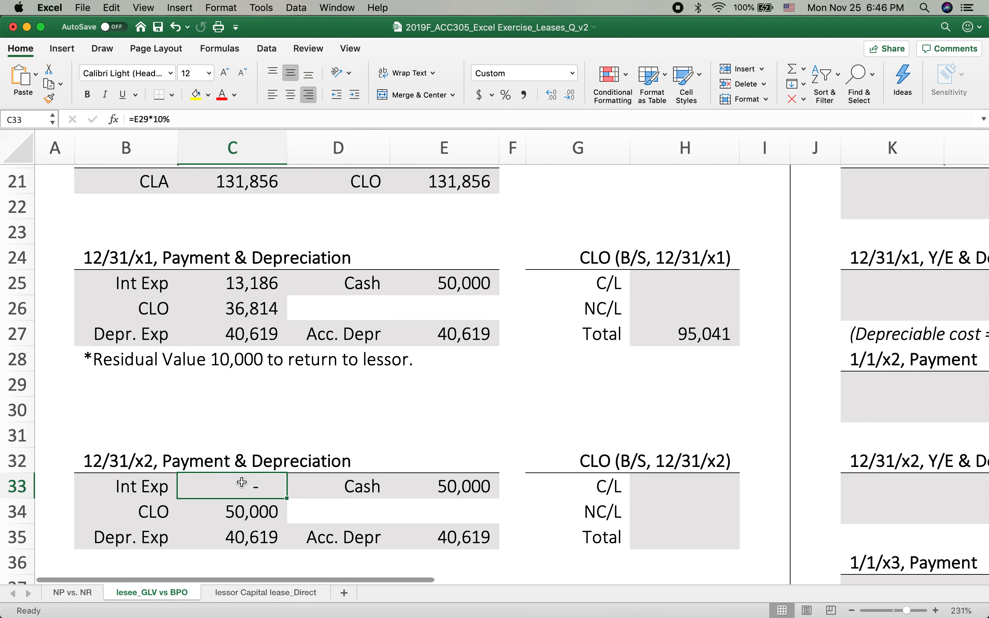
left_click(694, 335)
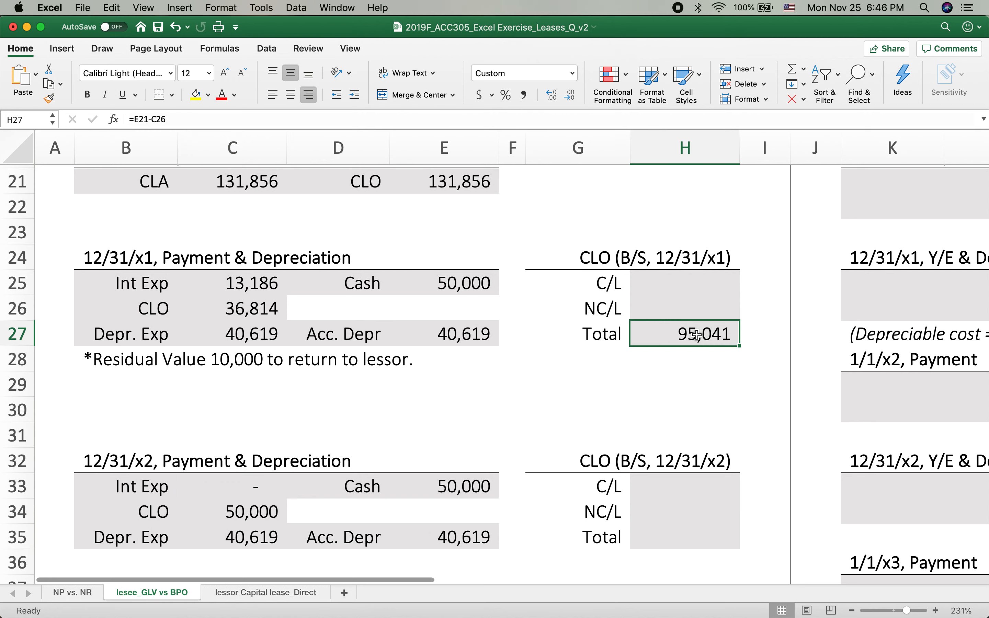
left_click(220, 487)
type("=")
left_click(680, 334)
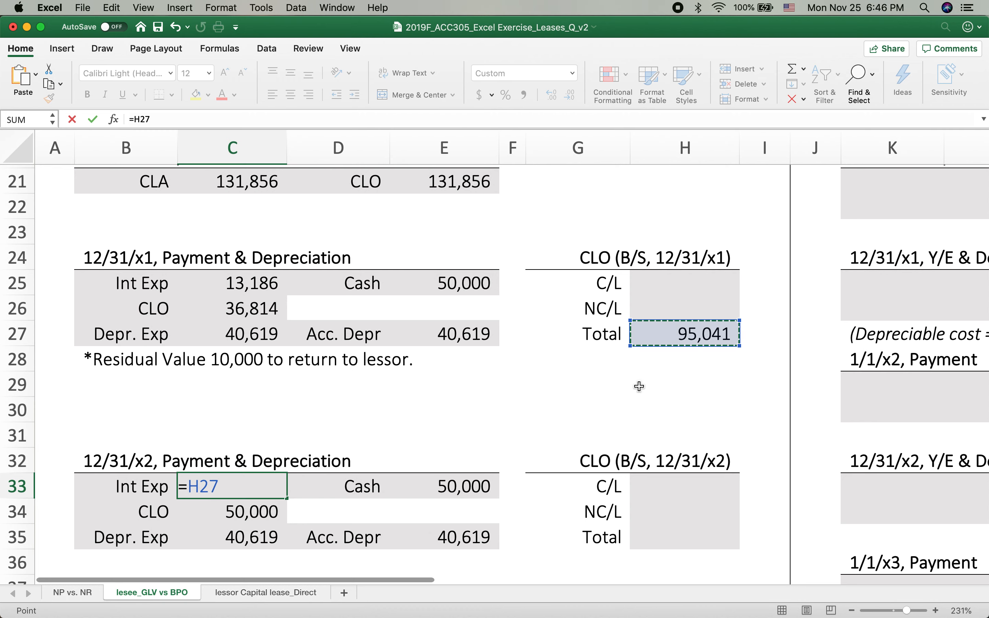
type("*10%")
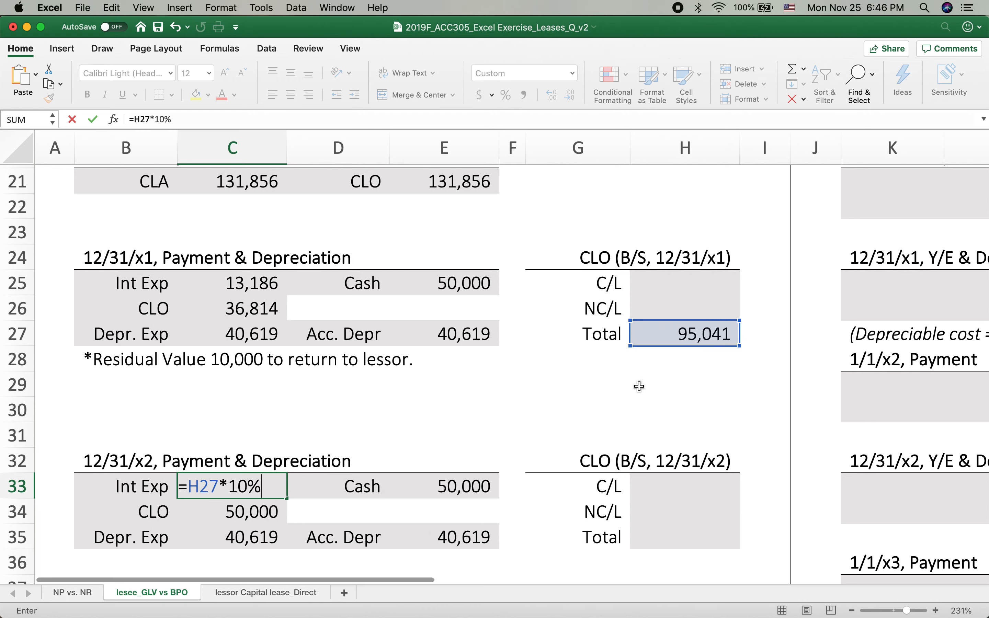
key("Return")
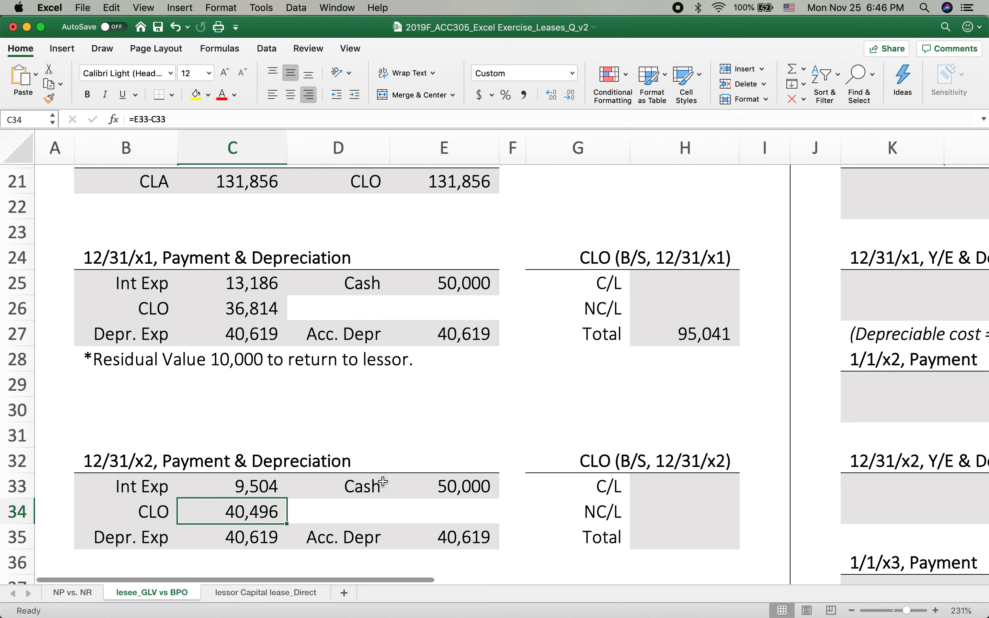
Set the 12/31/x1 current portion (C/L) of the CLO in H25 equal to the 12/31/x2 CLO debit in C34
left_click(691, 331)
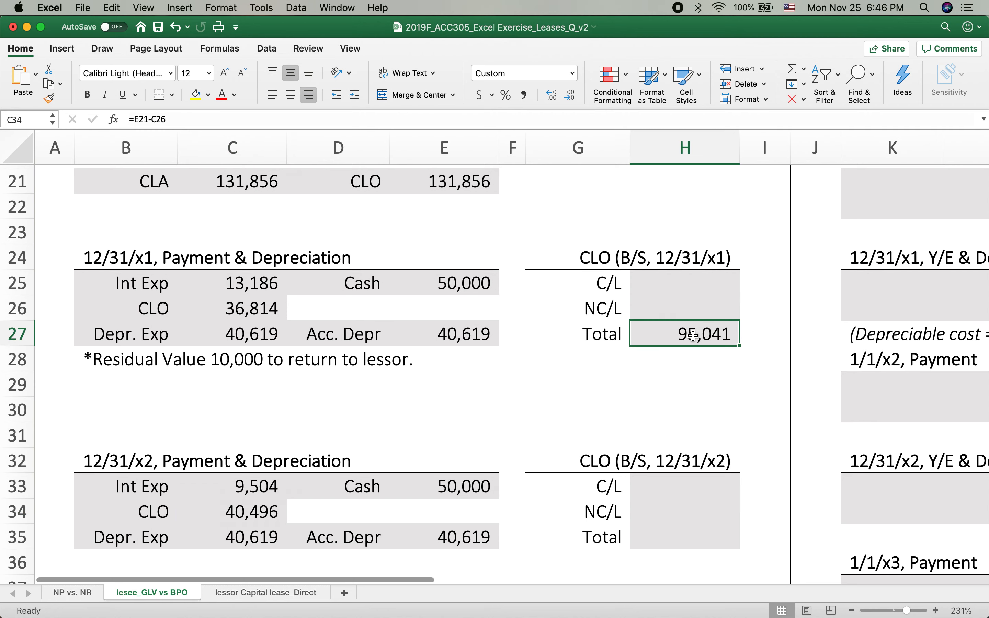
left_click(221, 521)
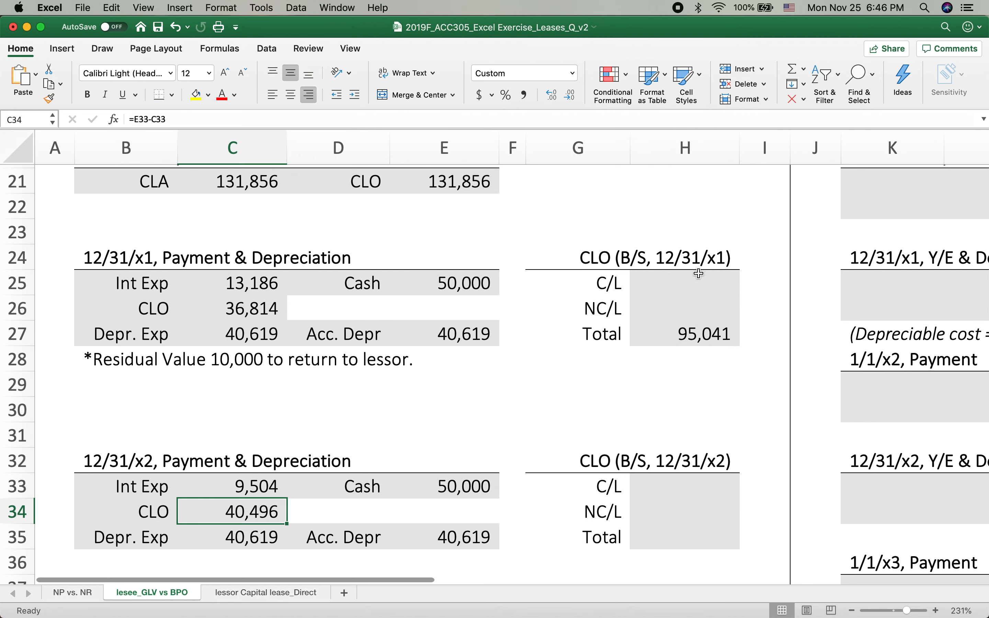
left_click(672, 286)
type("=")
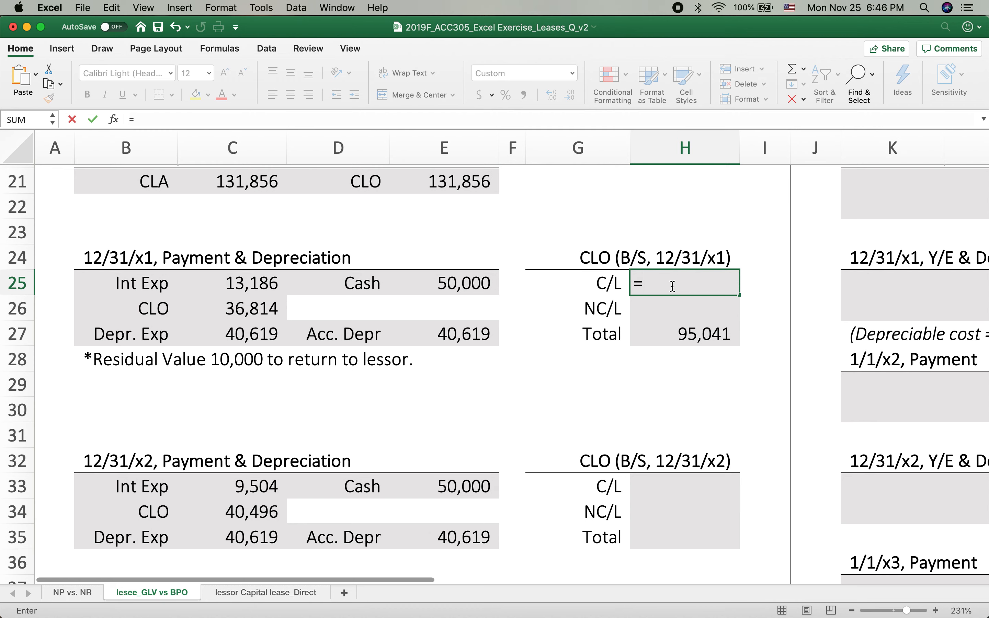
left_click(231, 521)
key("Return")
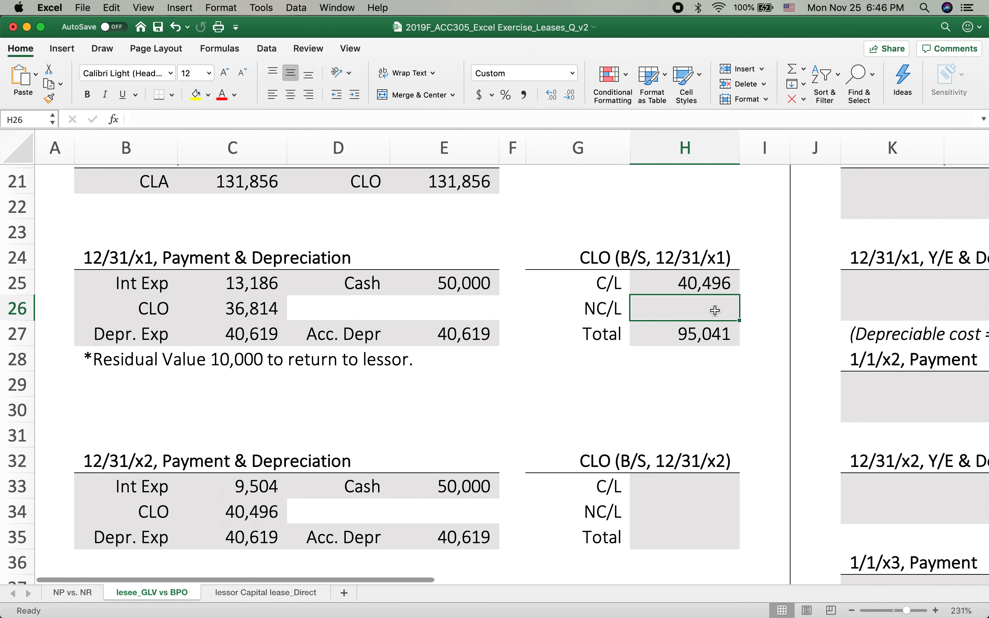
Calculate the 12/31/x1 noncurrent portion (NC/L) of the CLO in H26 with the formula =H27-H25
type("=")
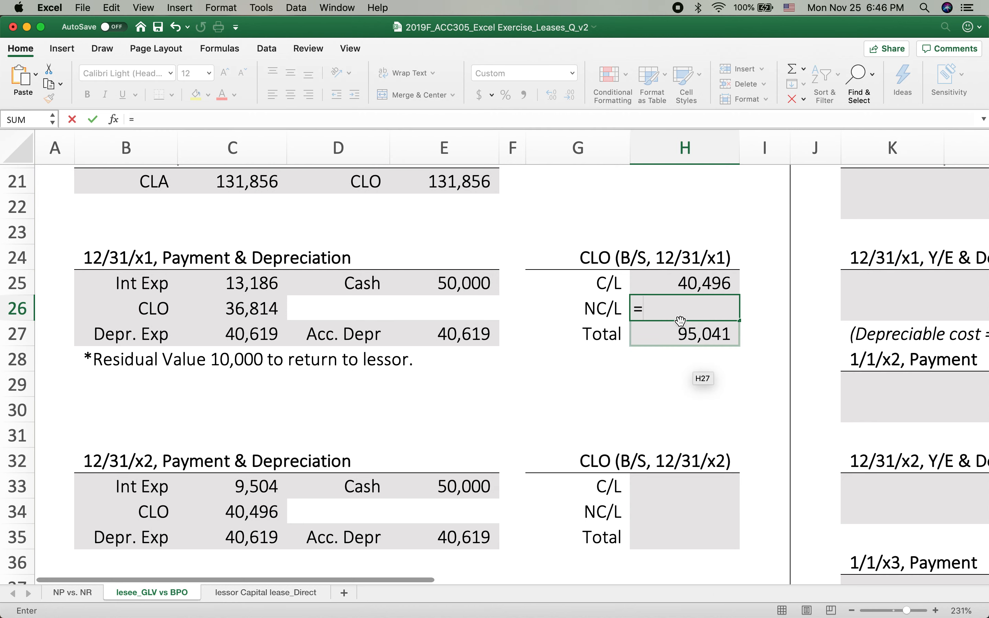
left_click(675, 331)
type("-")
left_click(677, 286)
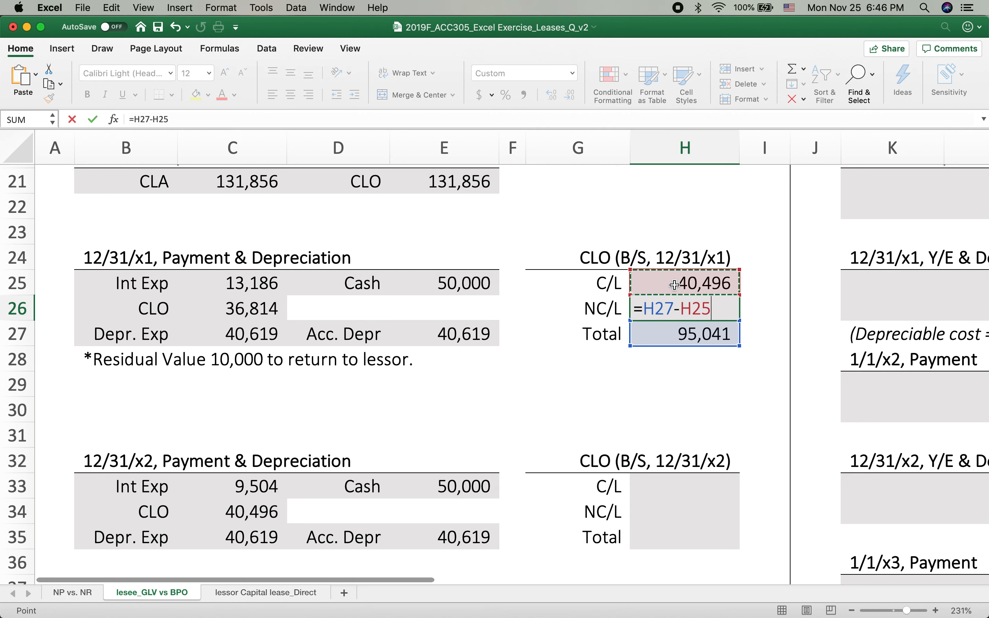
key("Return")
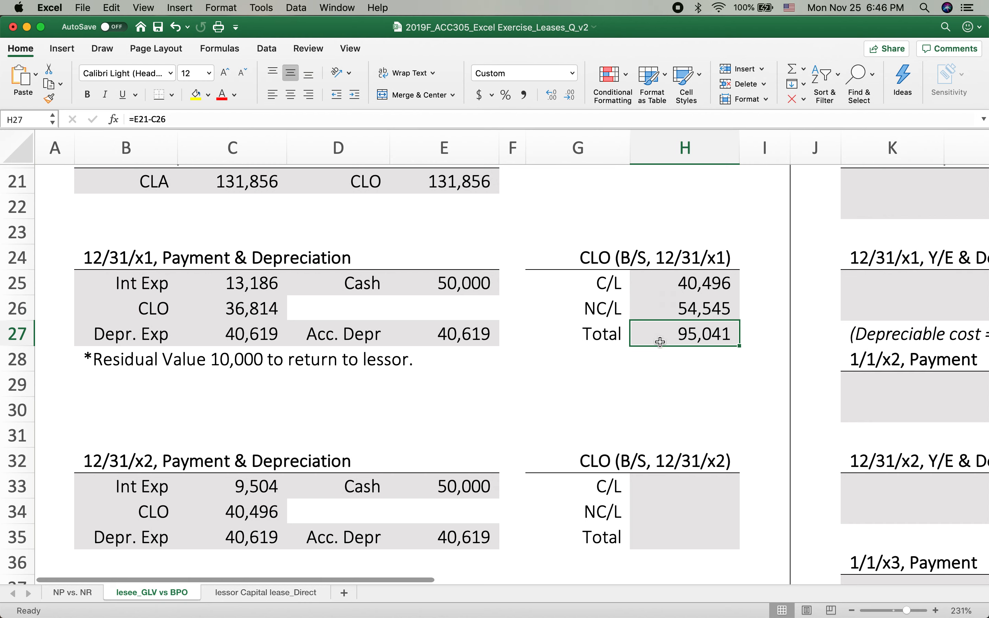
Answer requirement (3) in G17 by linking it to the 12/31/x1 noncurrent CLO in H26
scroll(655, 355, "up", 6)
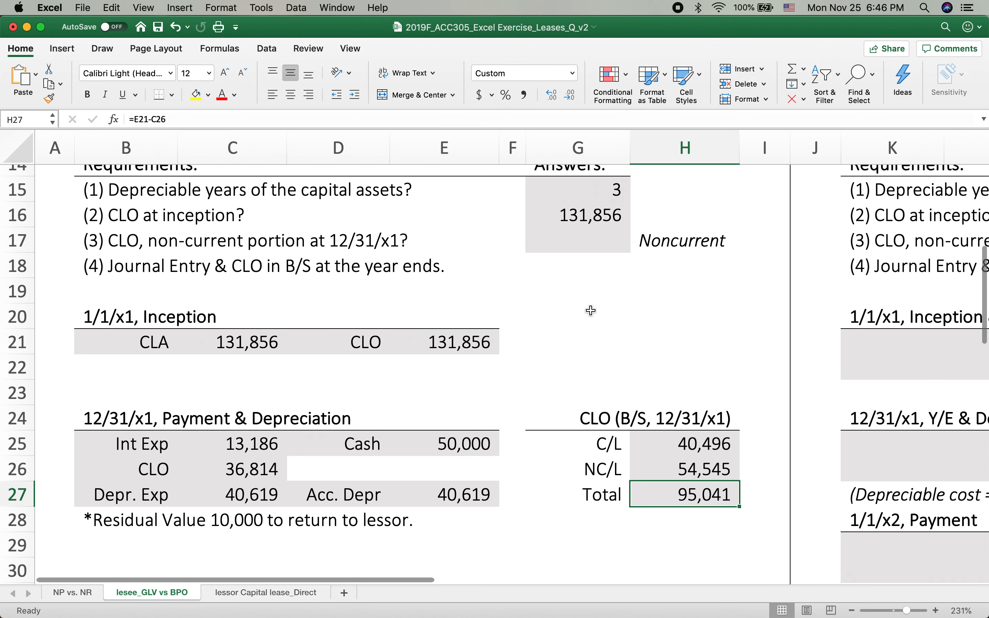
left_click(586, 240)
type("=")
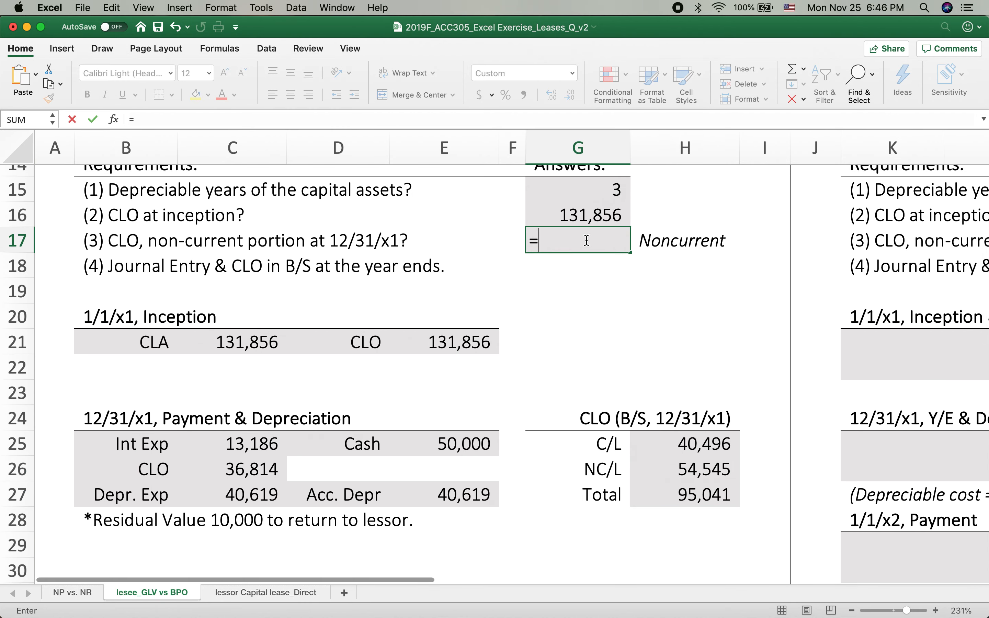
left_click(691, 471)
key("Return")
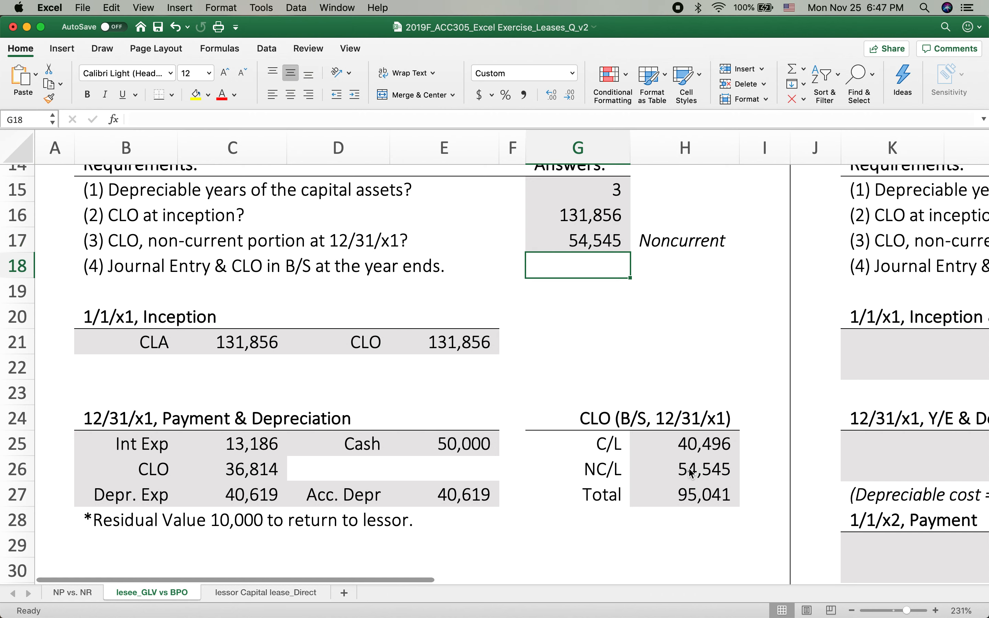
Copy the 12/31/x2 entry in B33:E35 into the 12/31/x3 entry starting at B41
scroll(574, 432, "down", 10)
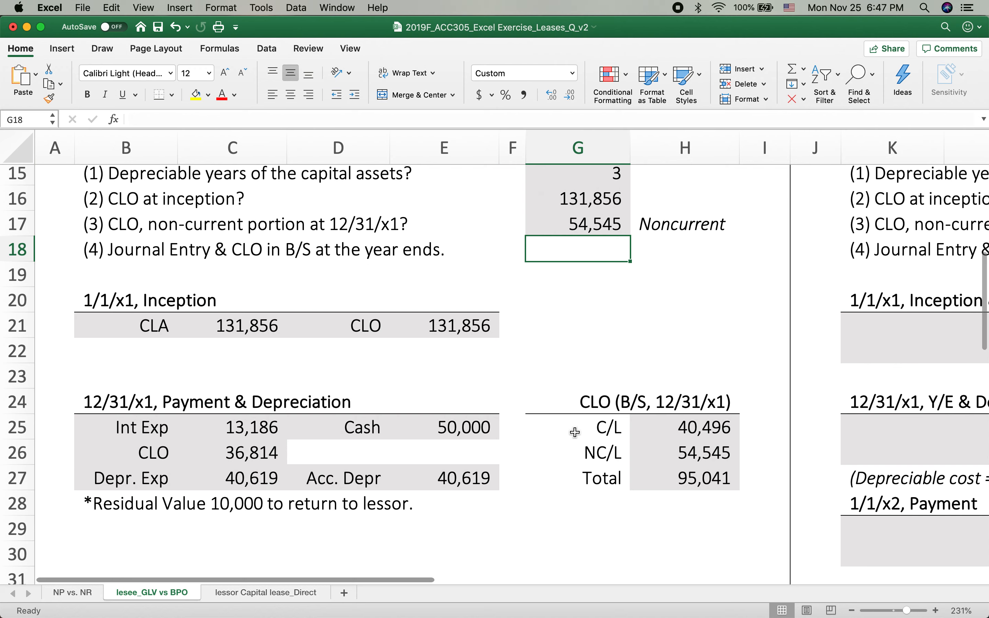
scroll(575, 432, "down", 7)
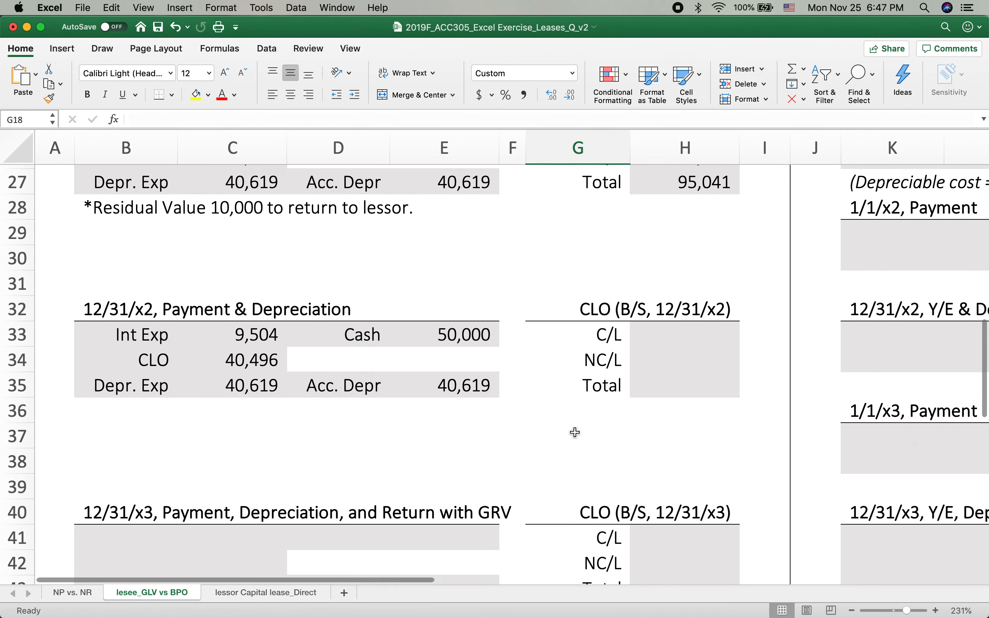
left_click_drag(122, 230, 448, 281)
key("super+c")
left_click(118, 433)
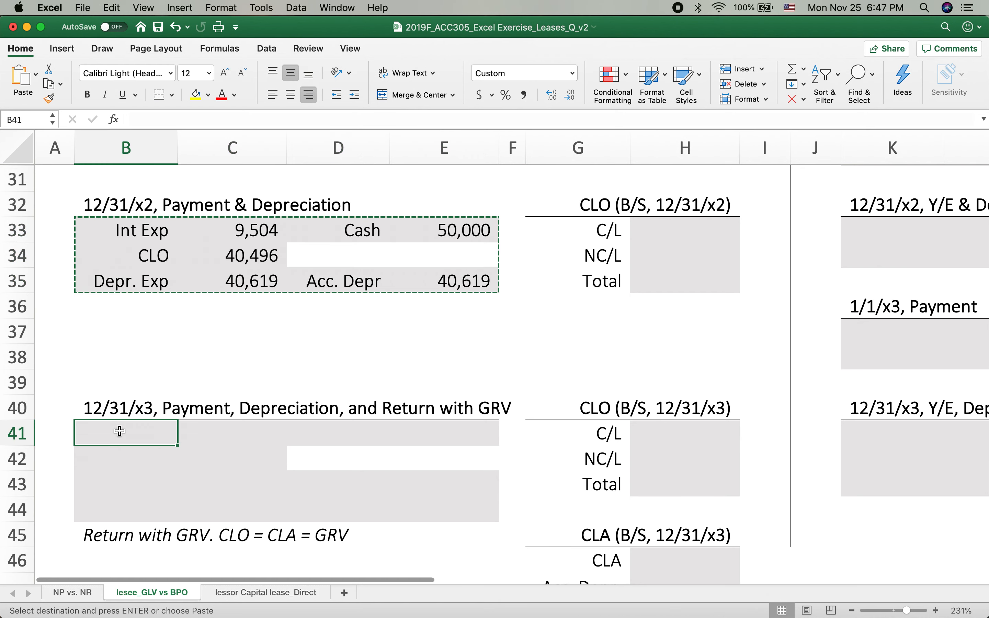
key("super+v")
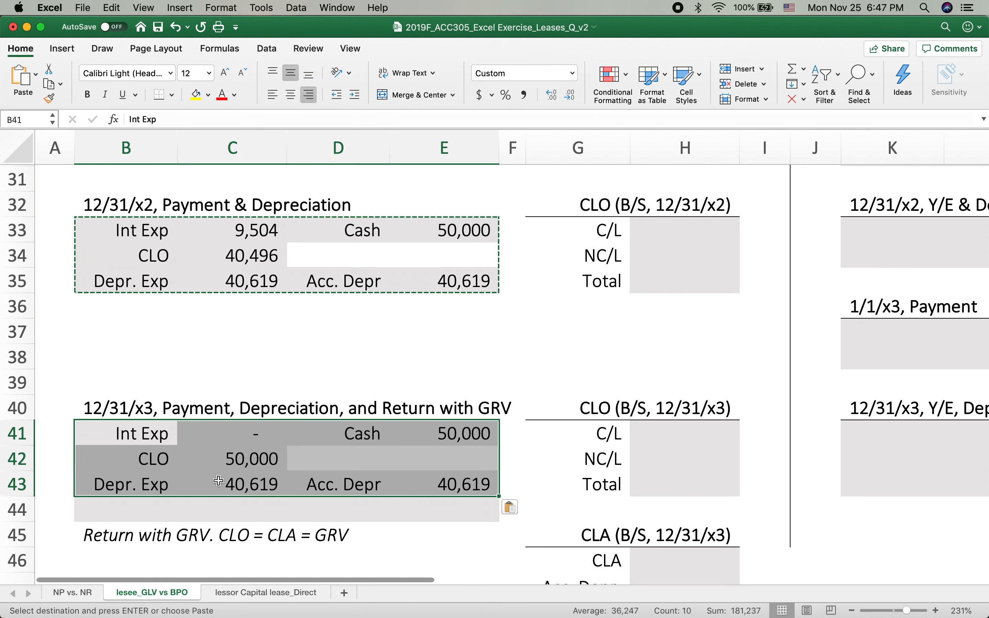
Calculate the 12/31/x2 CLO total in H35, which the 12/31/x3 interest expense in C41 depends on, with the formula =H27-C34
left_click(466, 435)
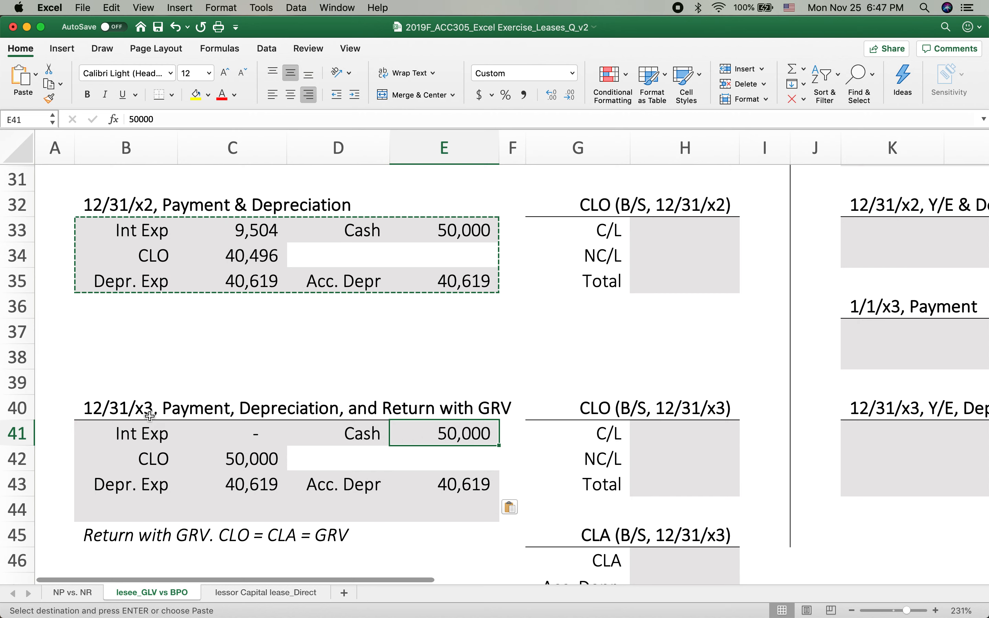
left_click(255, 427)
scroll(693, 301, "up", 5)
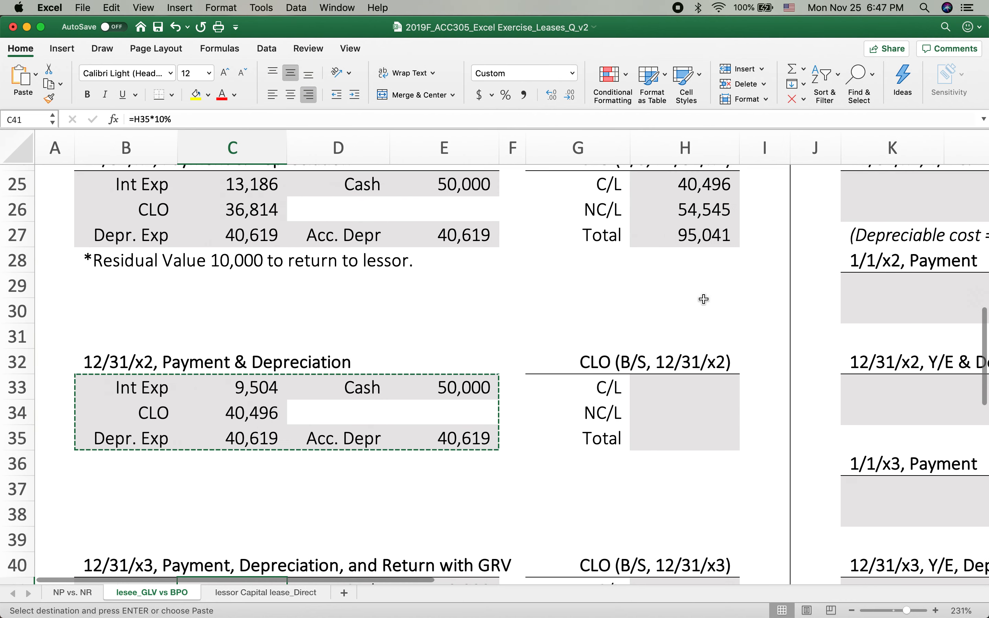
left_click(684, 442)
type("=")
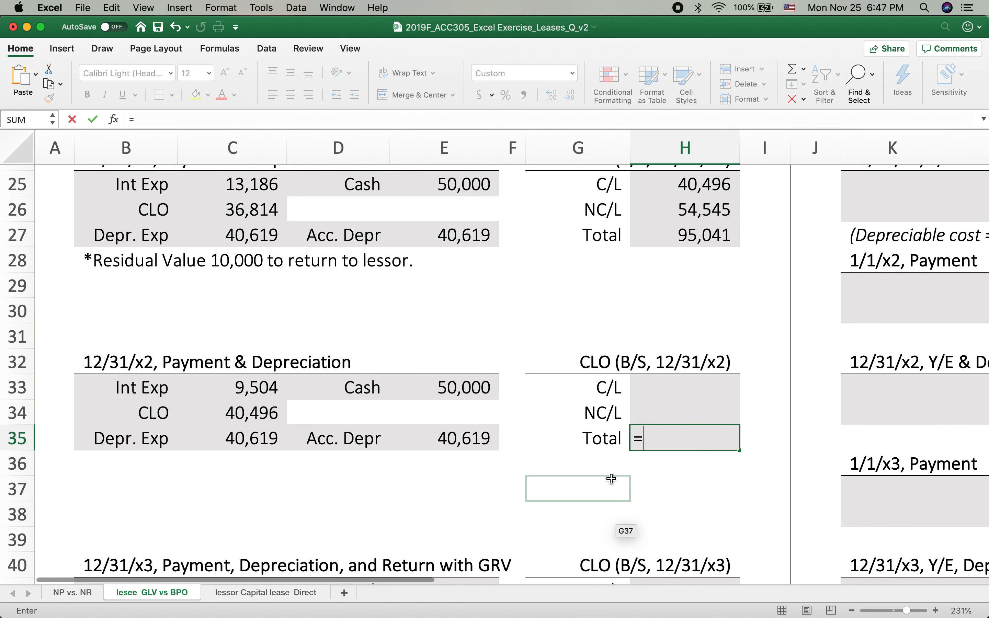
scroll(561, 470, "up", 1)
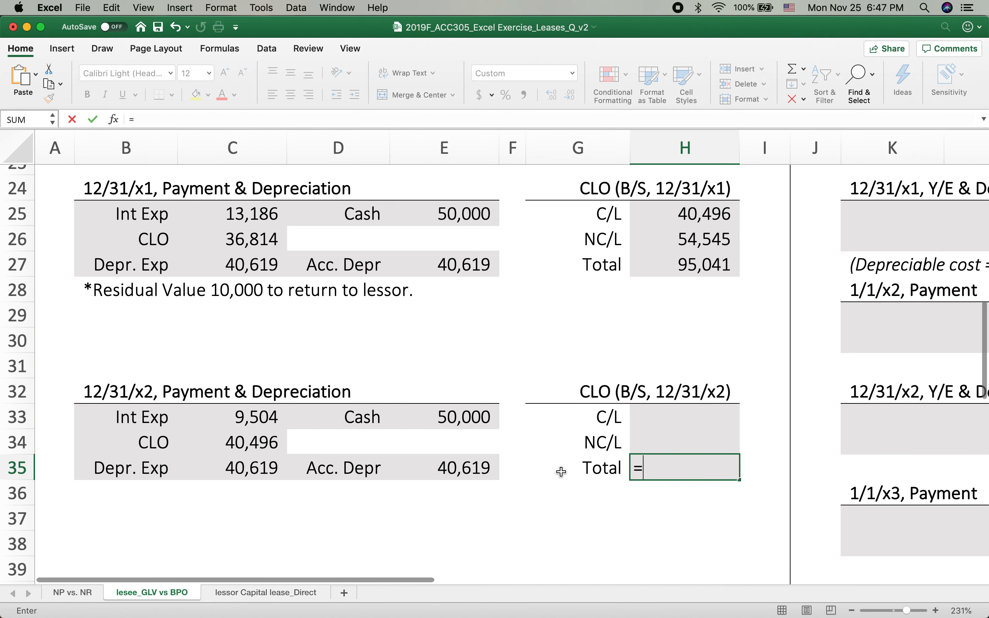
left_click(676, 268)
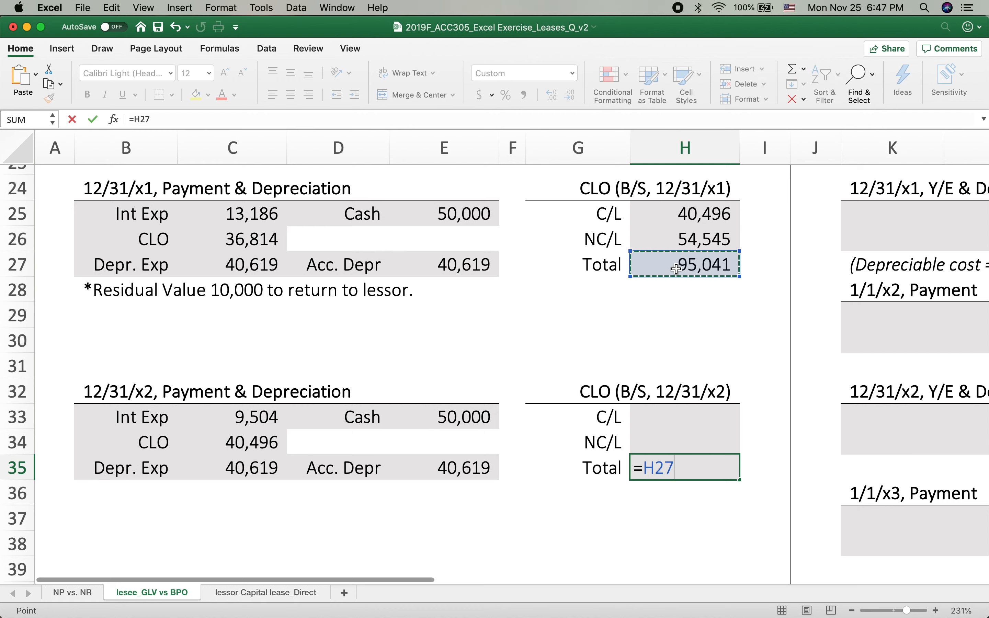
type("-")
left_click(231, 443)
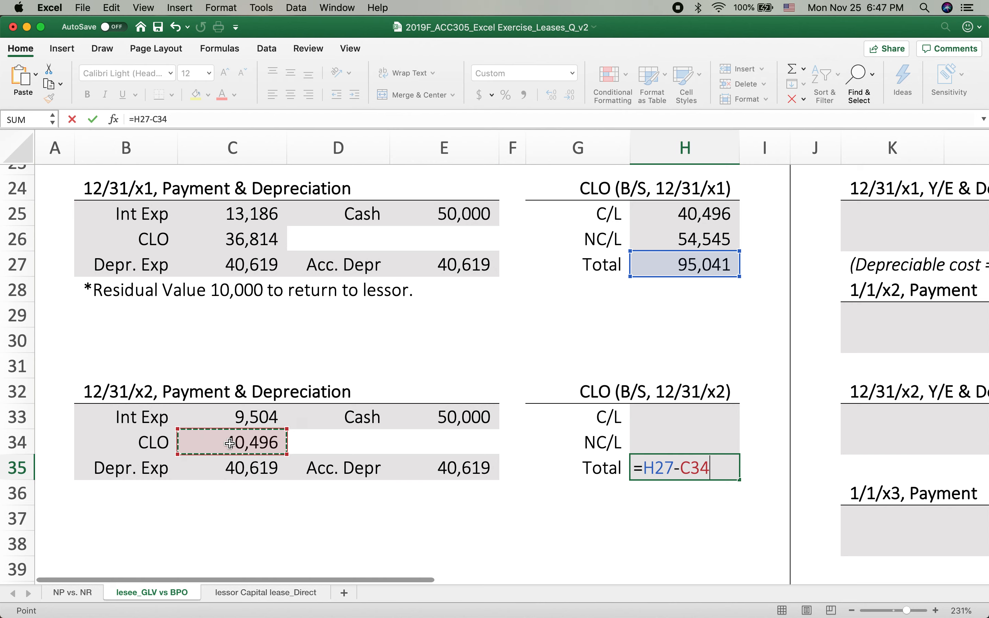
key("shift+Return")
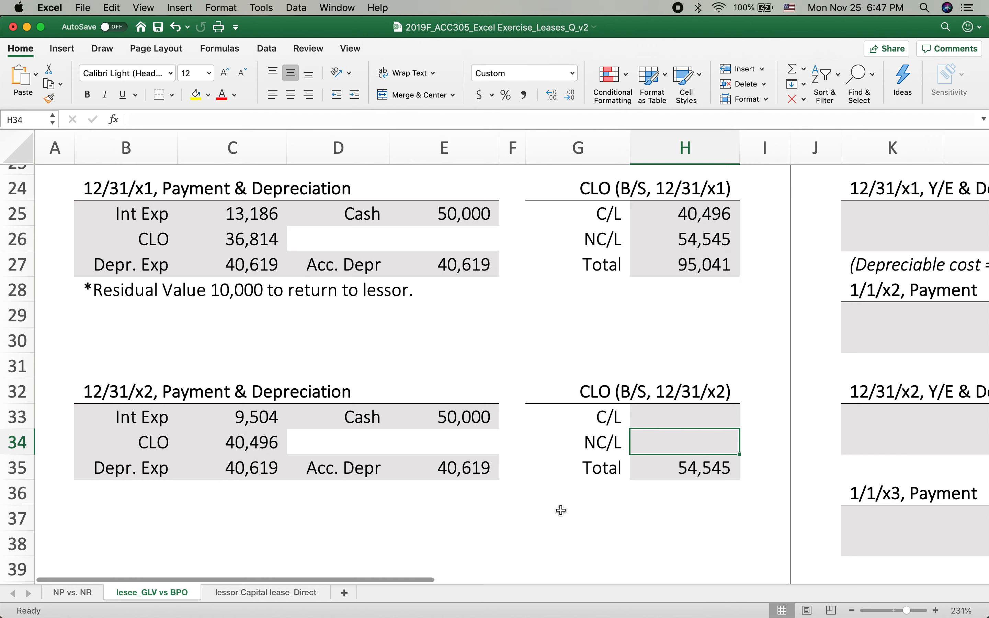
Try to set the 12/31/x2 current portion (C/L) of the CLO in H33 with the formula =C42
scroll(561, 510, "down", 5)
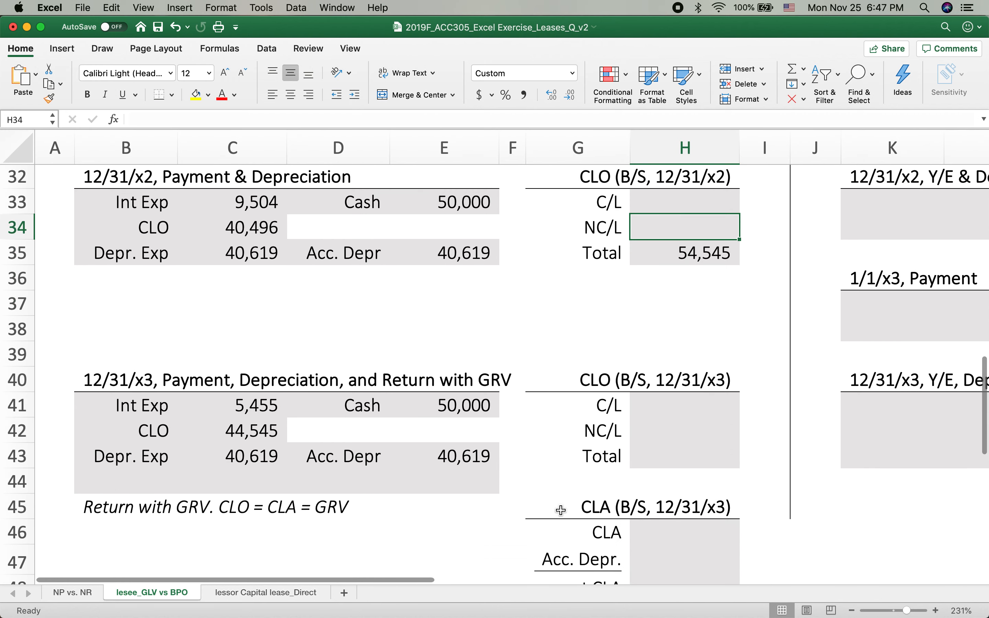
scroll(561, 510, "up", 2)
left_click(679, 255)
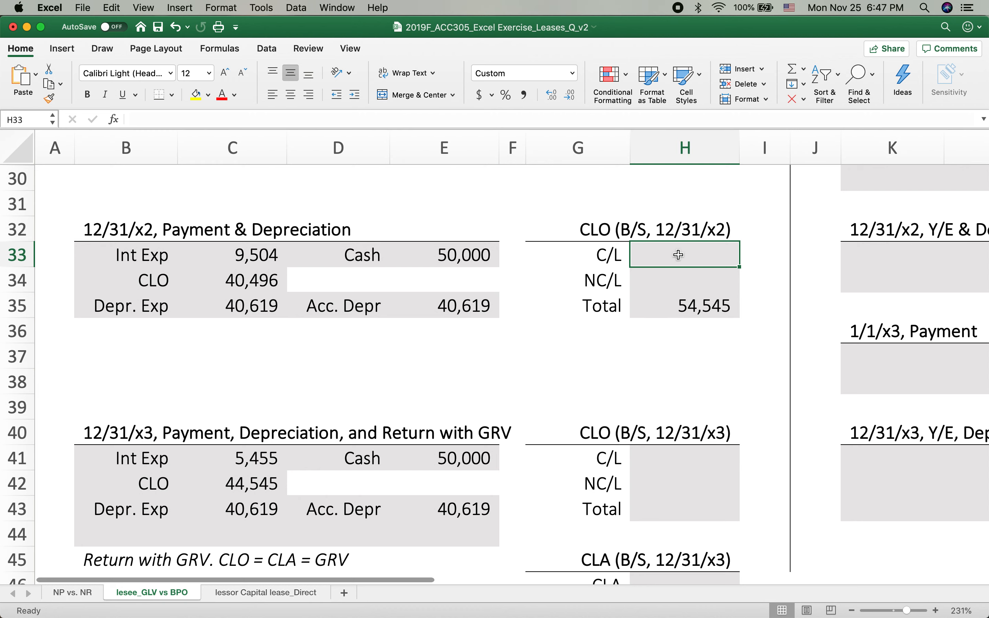
left_click(257, 482)
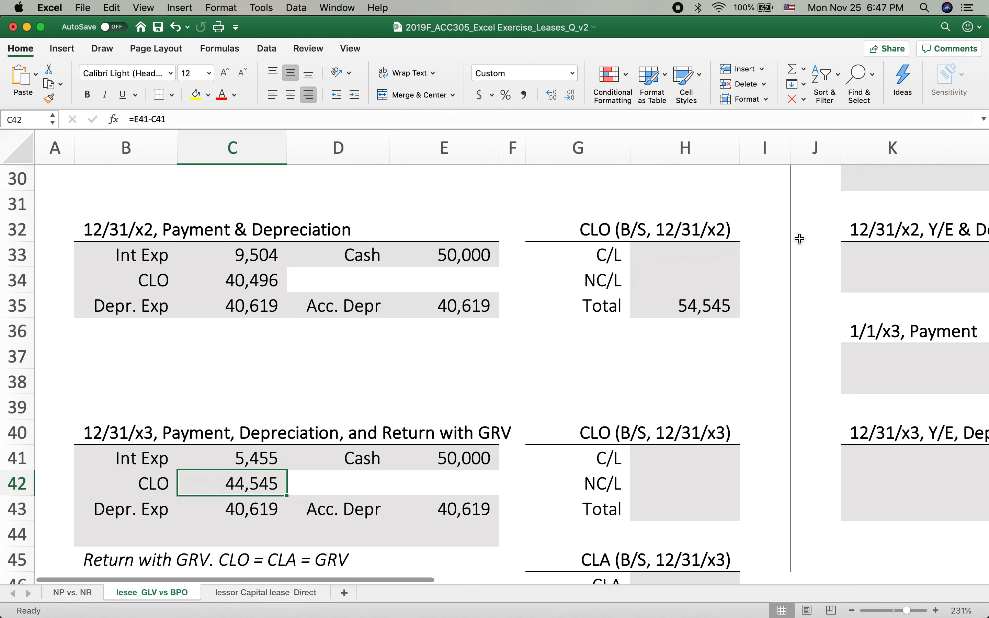
left_click(687, 255)
type("=")
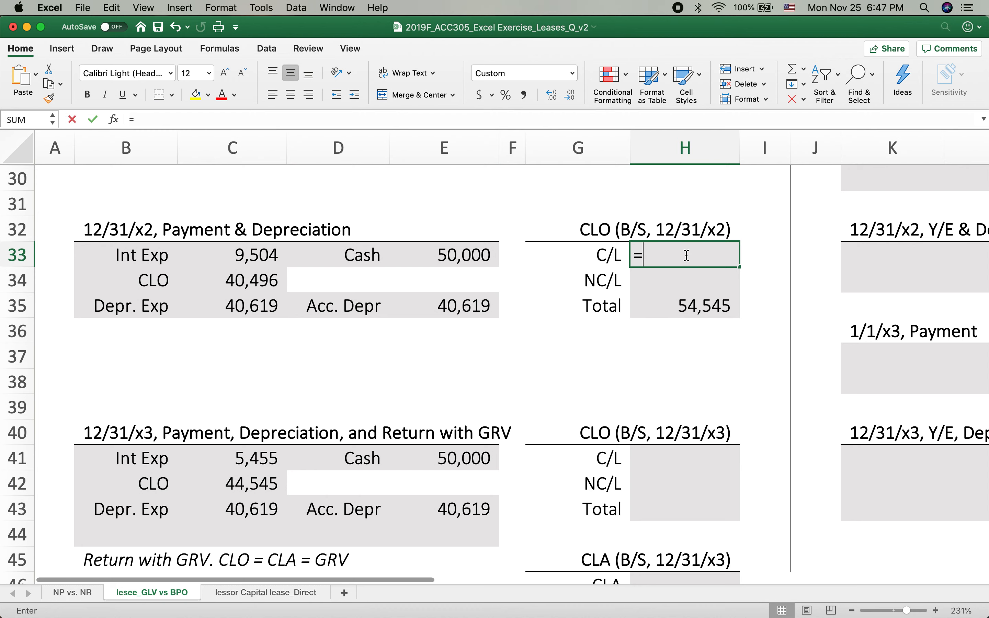
left_click(233, 486)
key("Return")
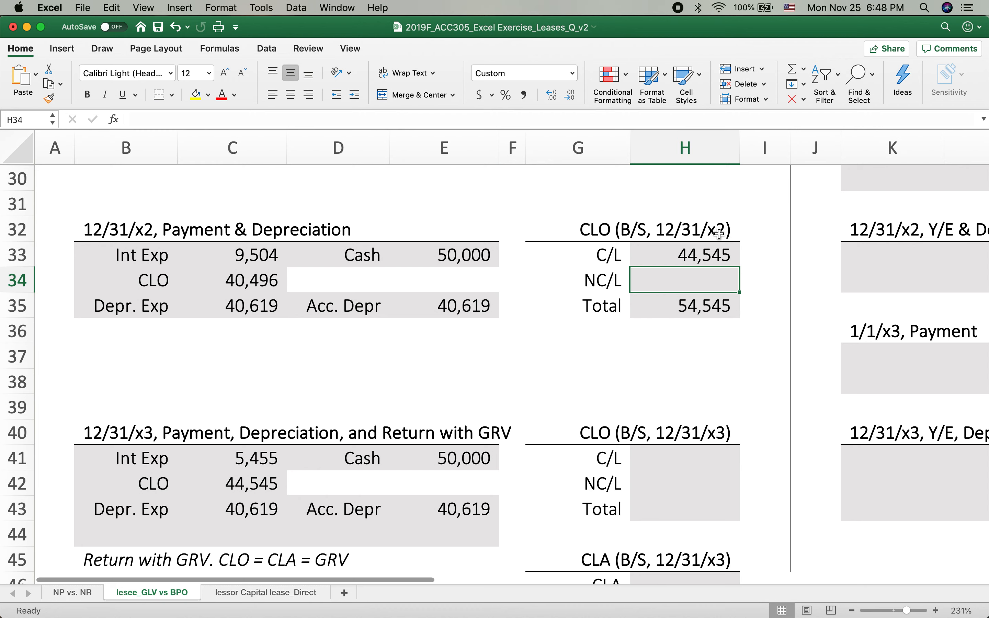
left_click(673, 254)
left_click(206, 476)
left_click(676, 254)
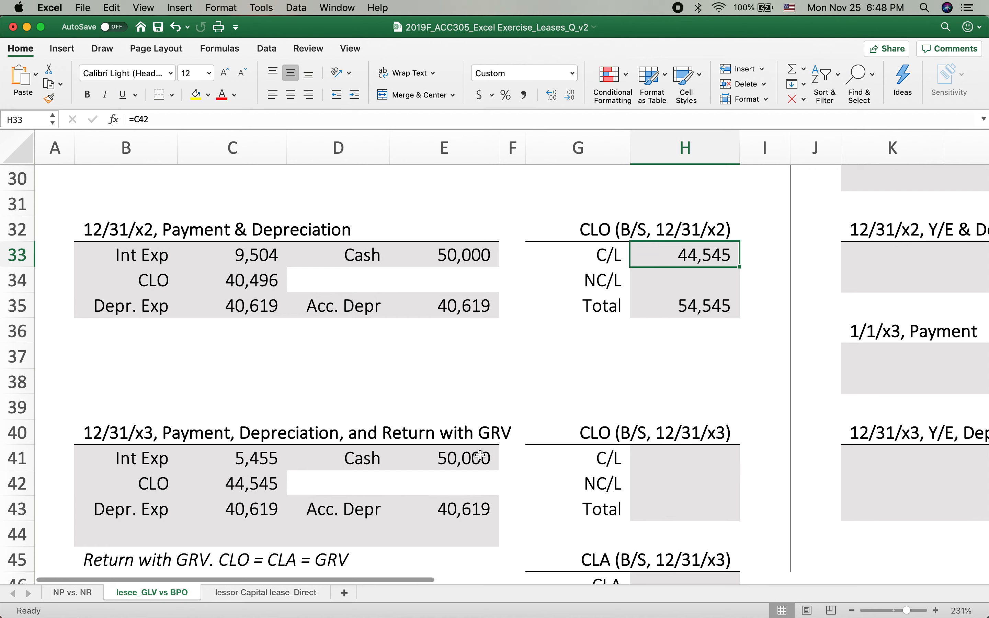
Add a CLO debit of 10,000 for the guaranteed residual value to the 12/31/x3 entry in B44:C44
scroll(480, 456, "up", 10)
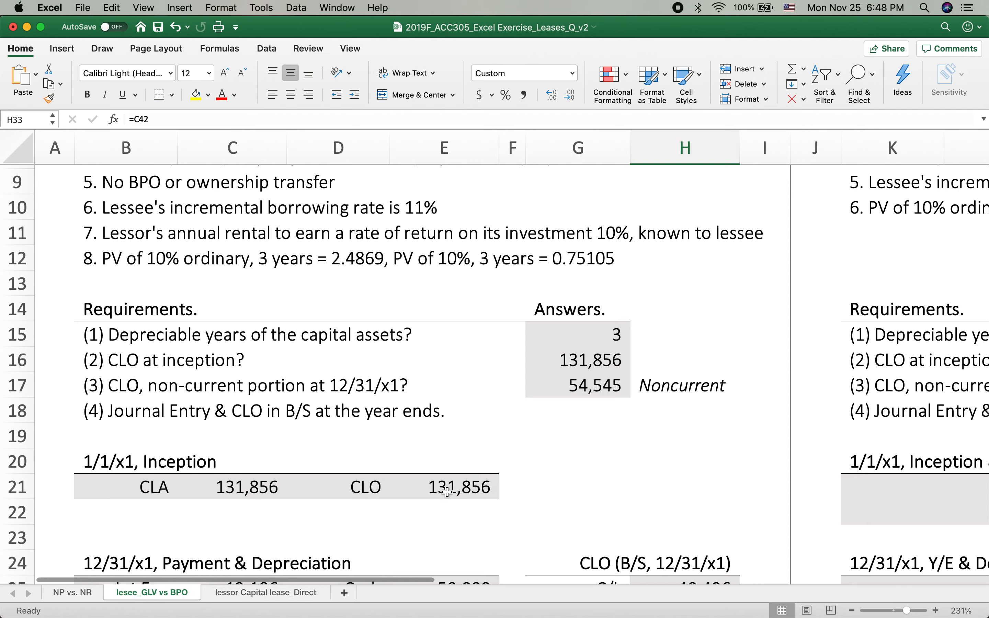
scroll(435, 468, "up", 2)
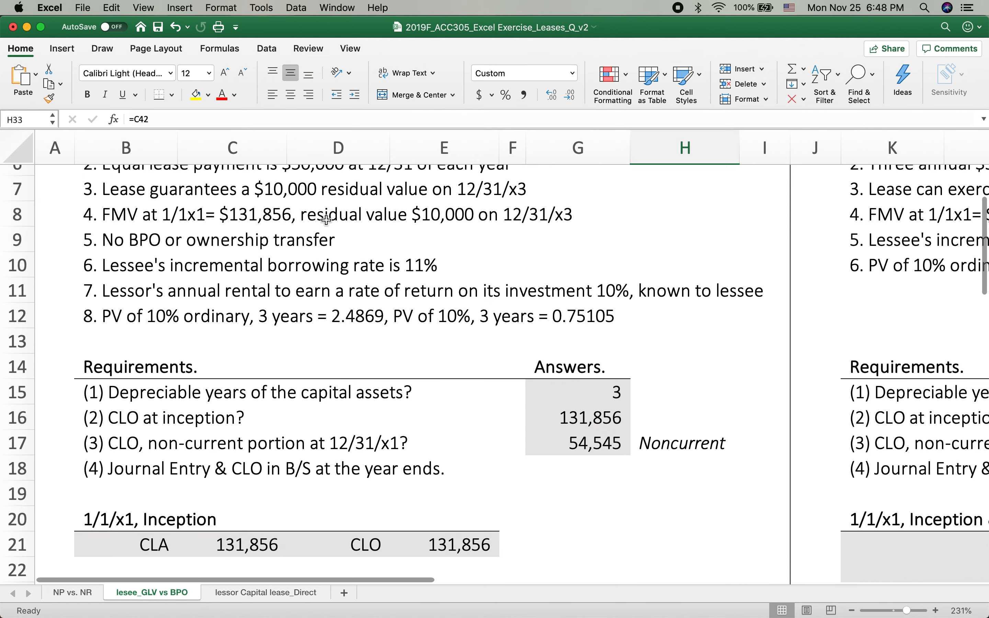
scroll(511, 443, "down", 10)
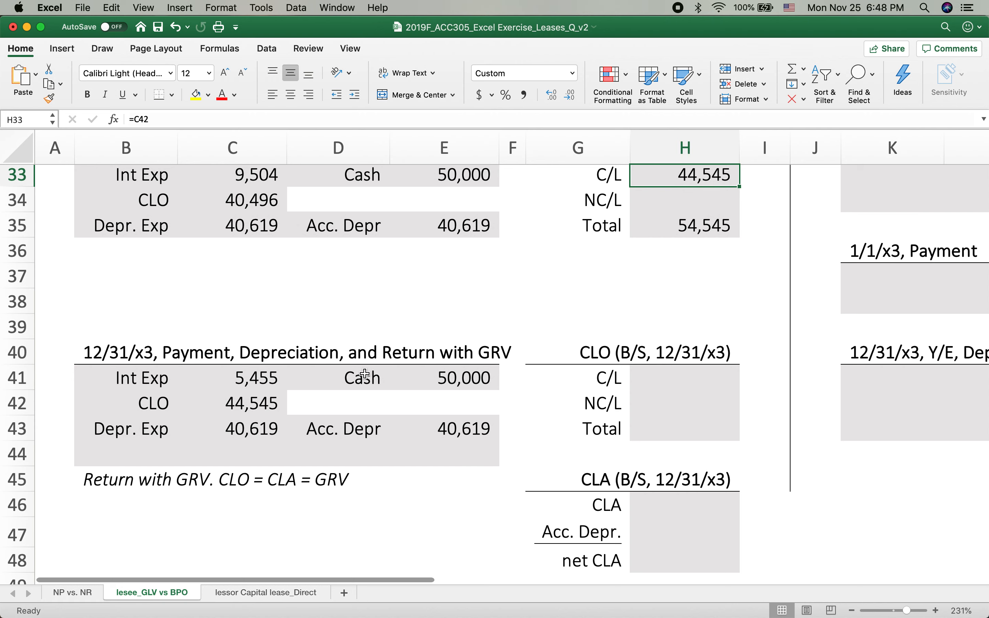
left_click(157, 449)
type("CLOP")
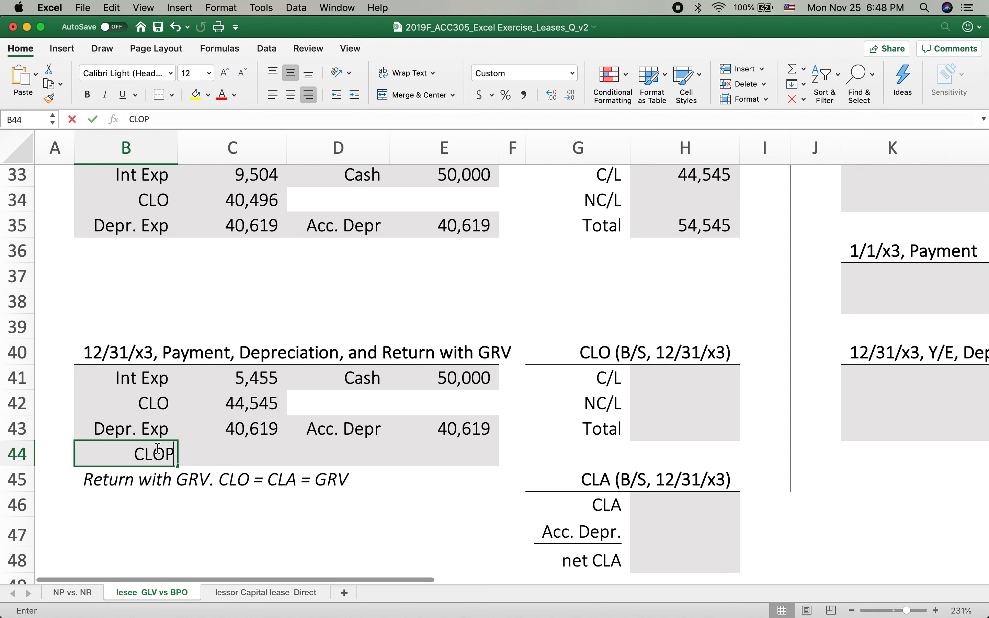
key("BackSpace")
key("Tab")
type("10,00")
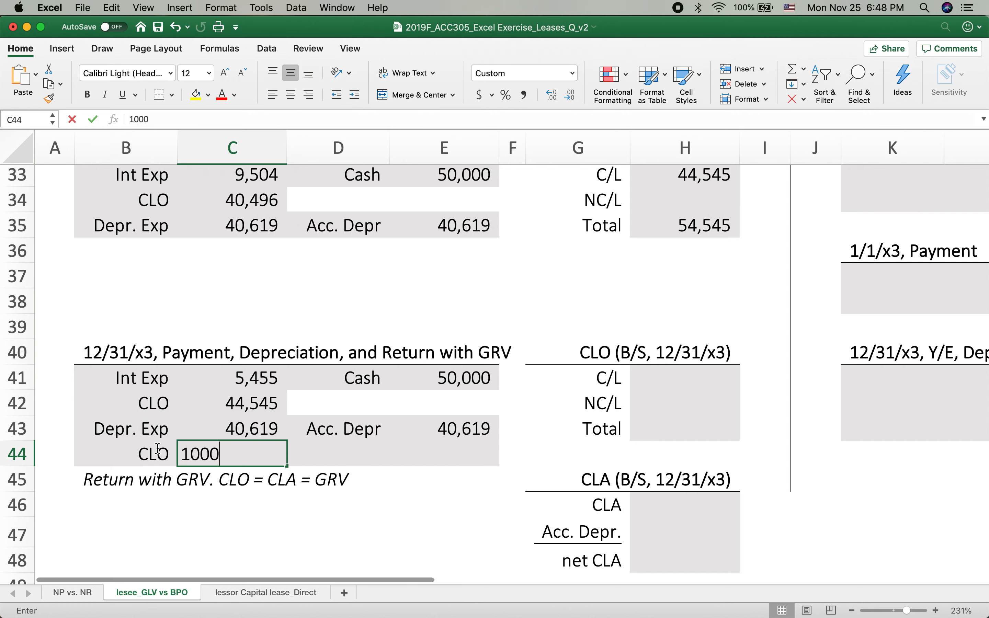
type("0")
key("Return")
Credit CLA in D44:E44 to record the asset's return, linking its amount to the CLO debit with =C44
left_click(341, 450)
type("C")
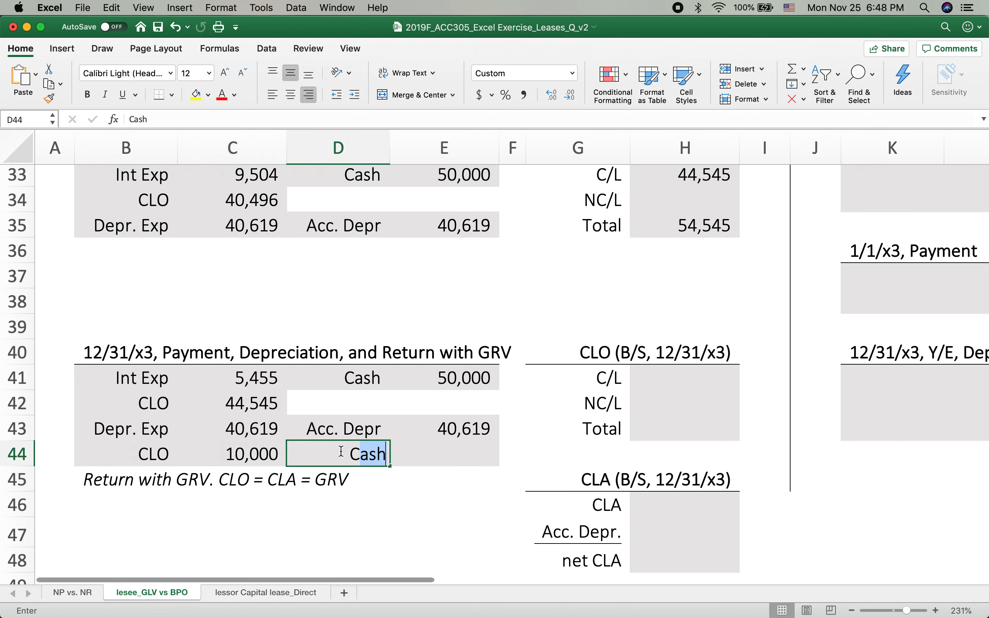
type("LA")
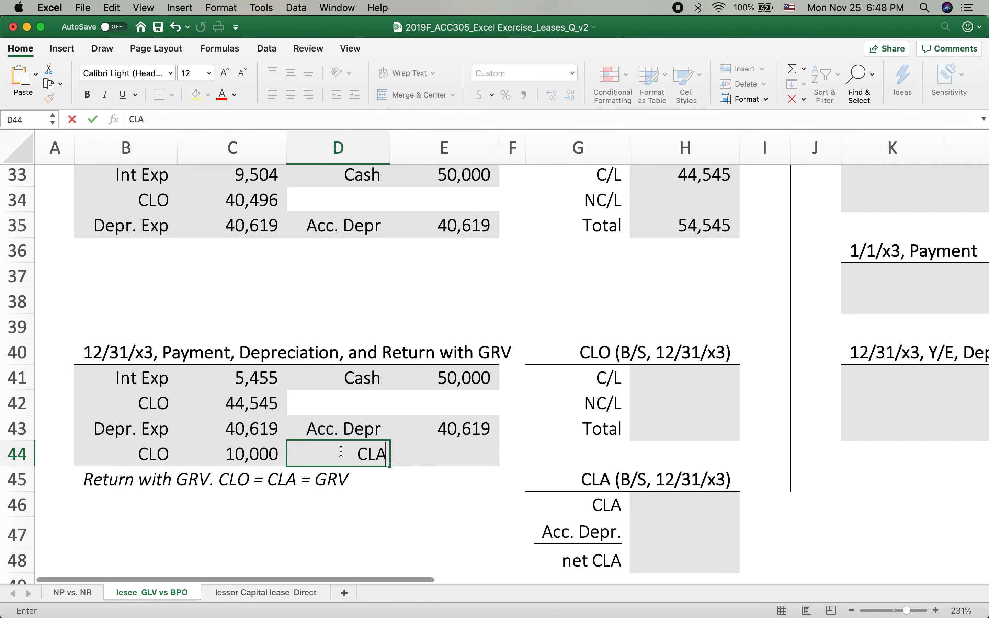
left_click(466, 451)
type("=")
left_click(256, 453)
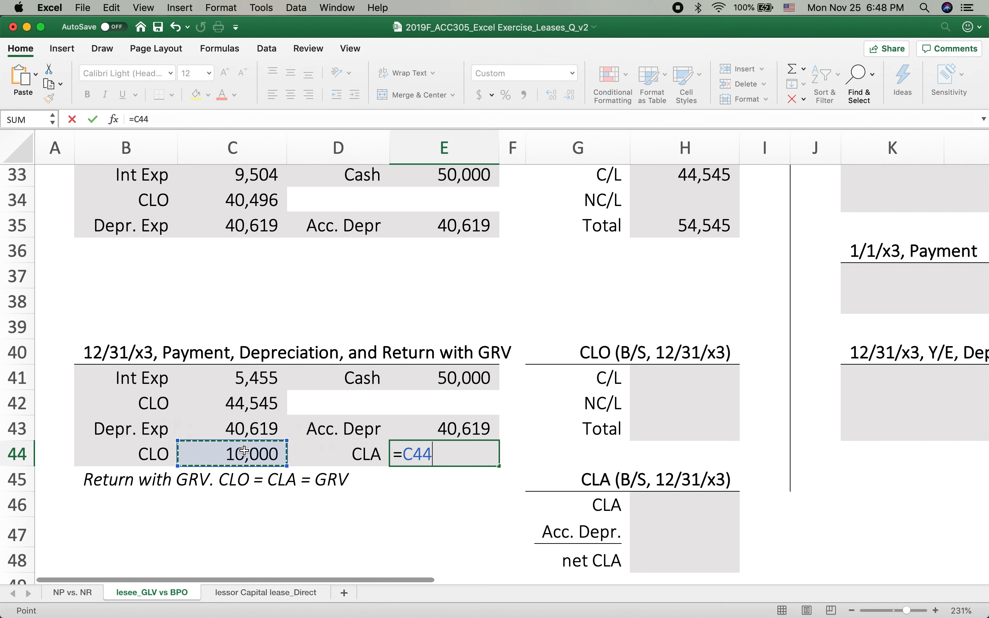
key("Return")
Set the 12/31/x2 current CLO in H33 to =C42+C44 and the noncurrent CLO in H34 to 0
scroll(628, 350, "up", 2)
scroll(627, 351, "up", 1)
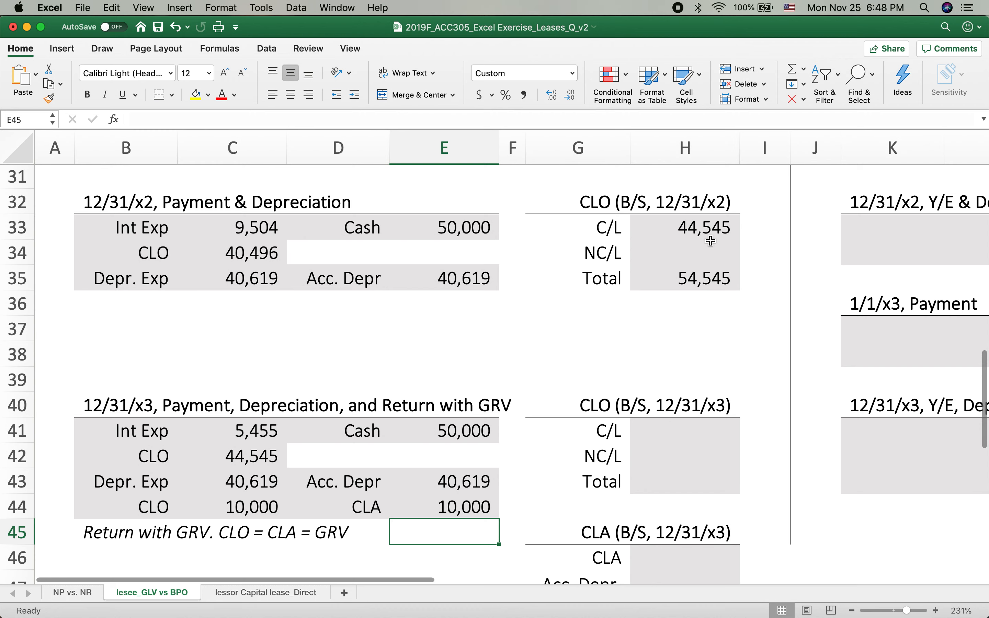
left_click(706, 228)
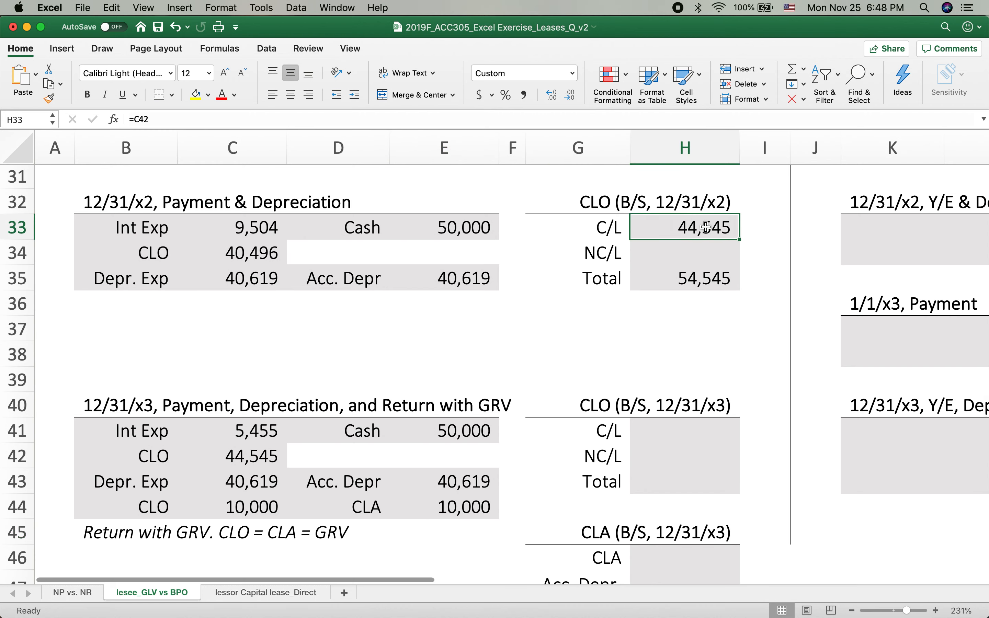
type("=")
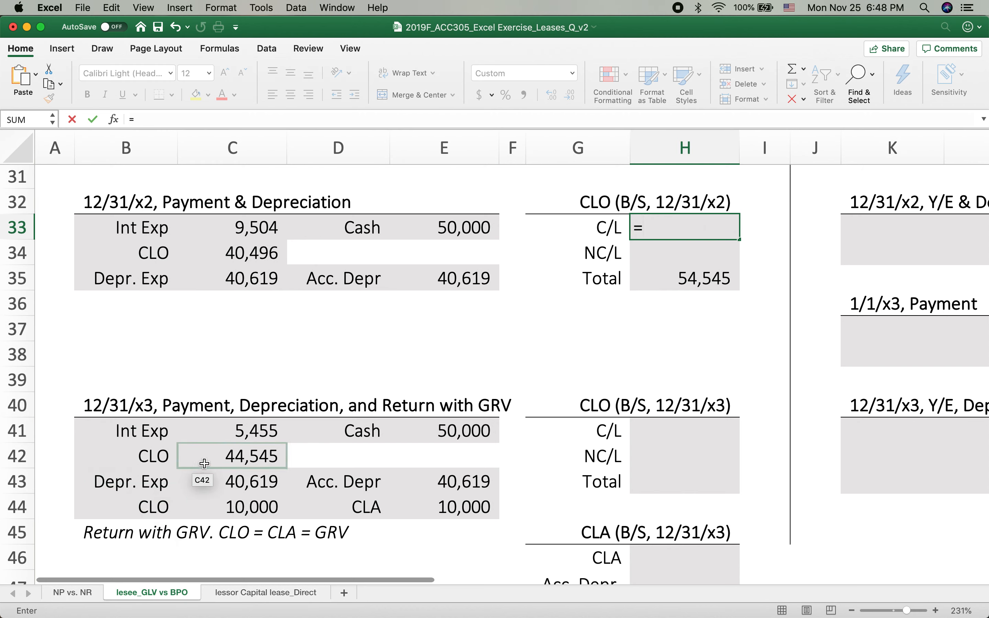
left_click(205, 463)
type("+")
left_click(214, 509)
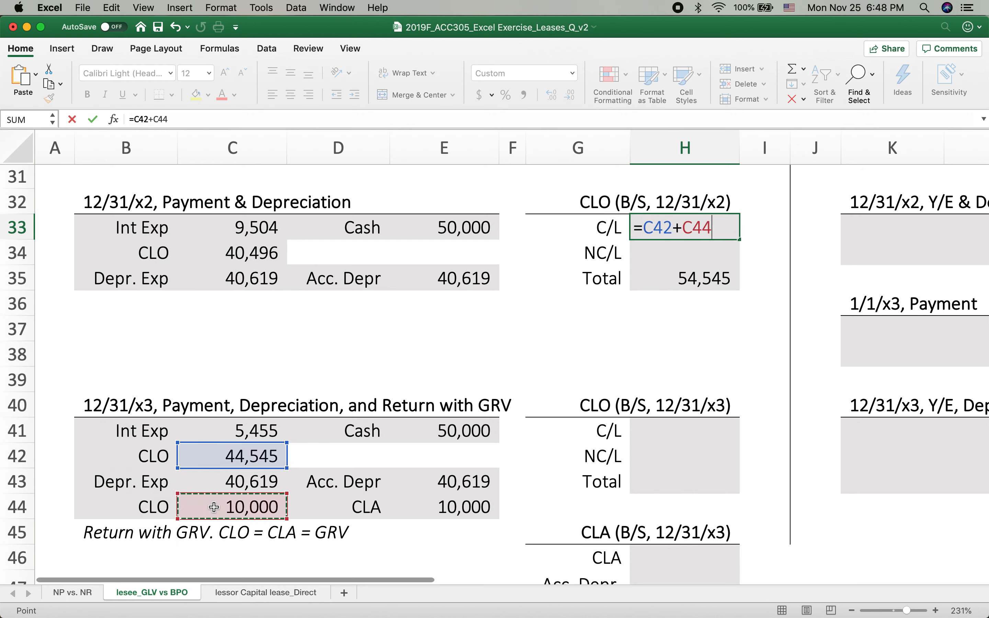
key("Return")
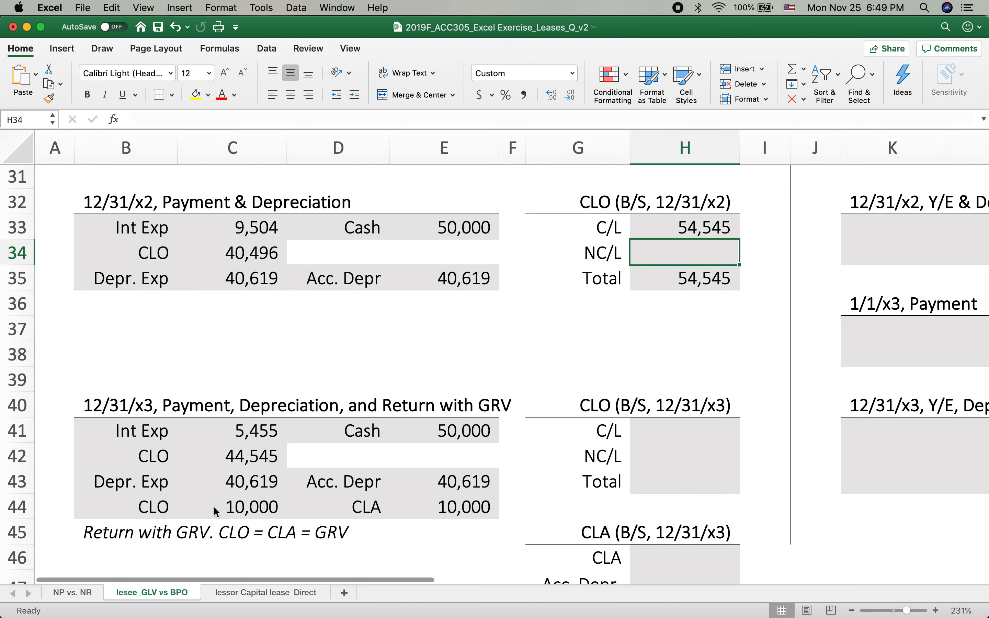
type("0")
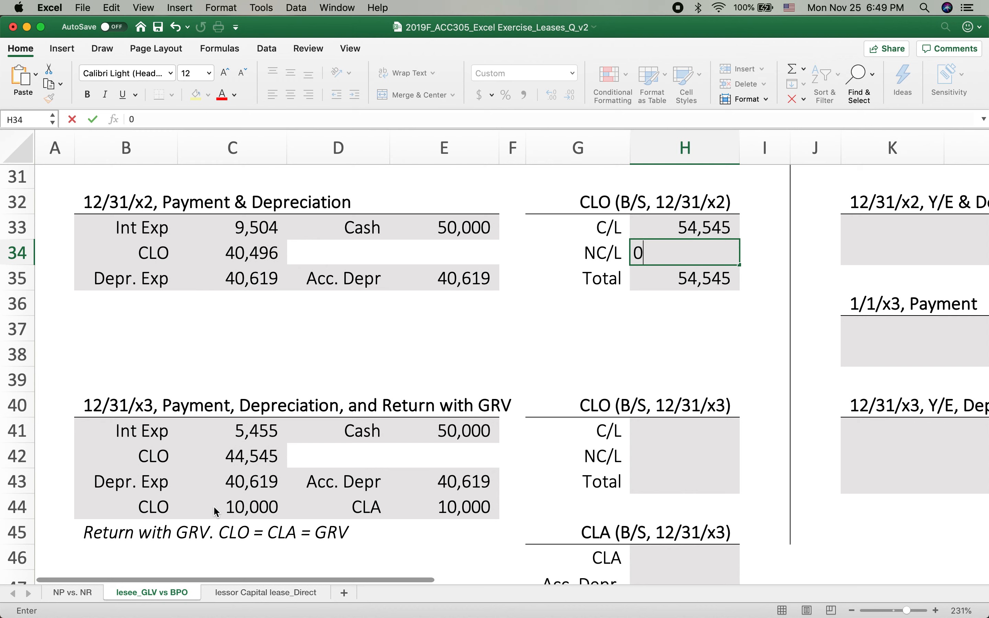
key("Return")
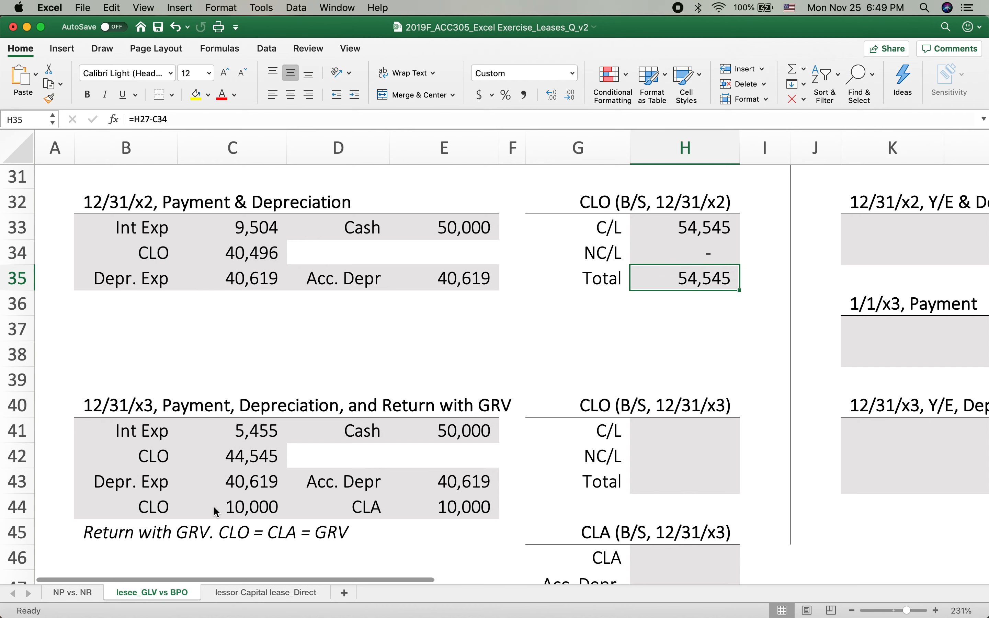
Calculate the 12/31/x3 CLO total in H43 with the formula =H35-C42
scroll(348, 482, "down", 2)
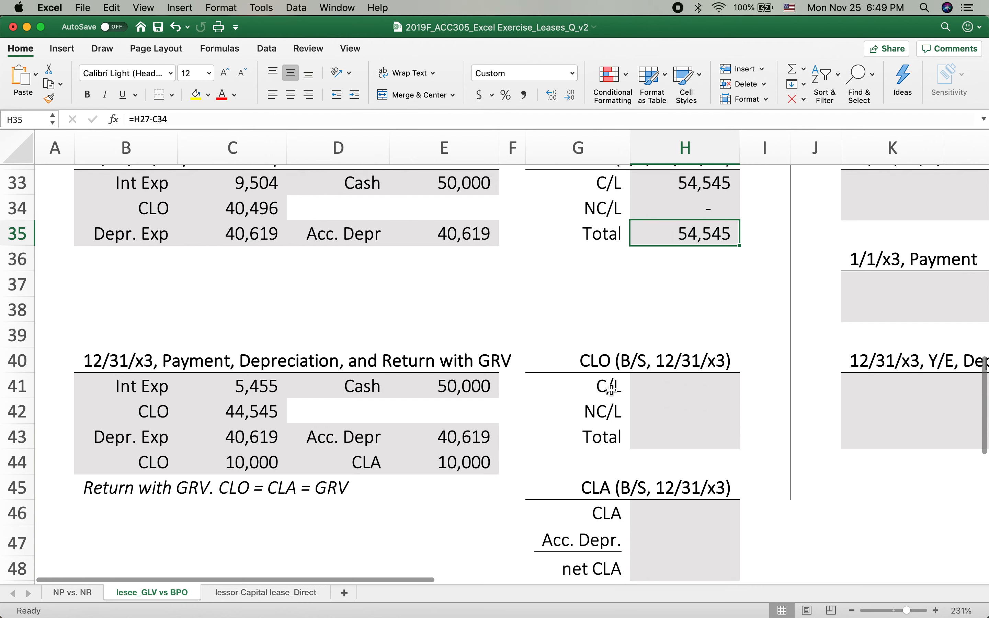
left_click(663, 387)
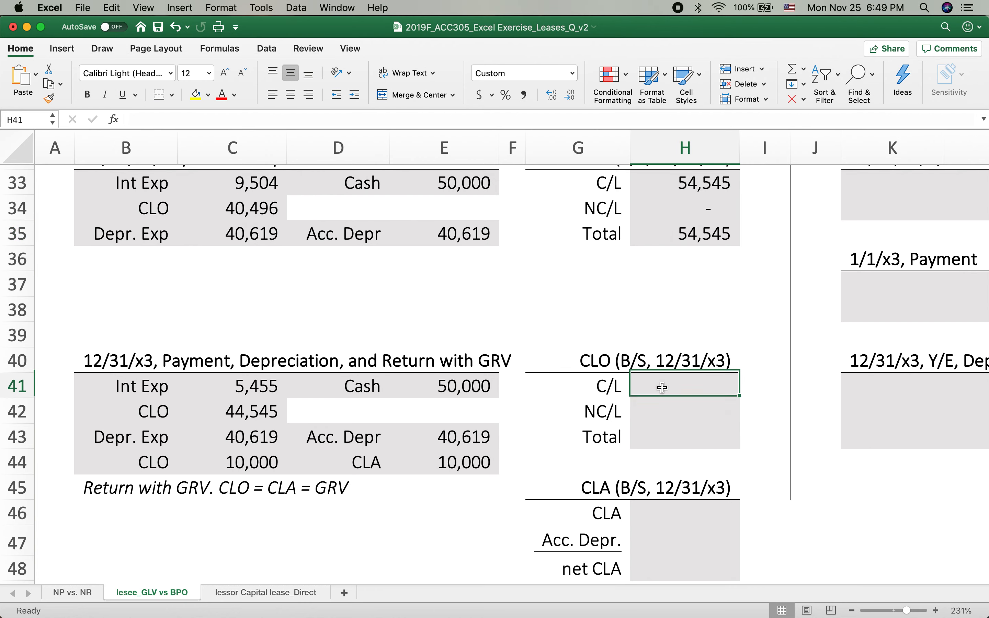
left_click(660, 437)
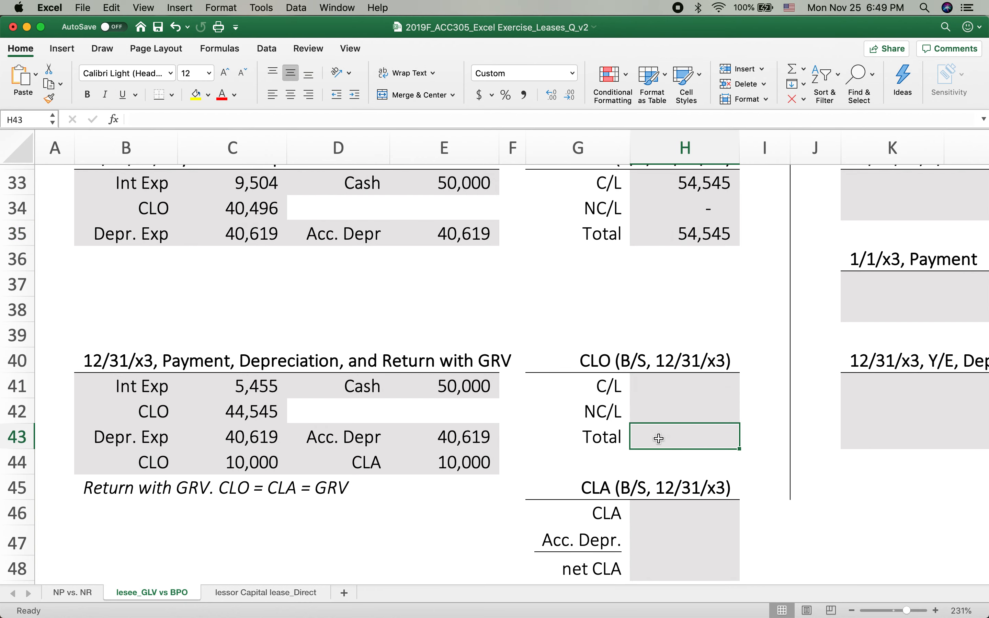
type("=")
left_click(682, 234)
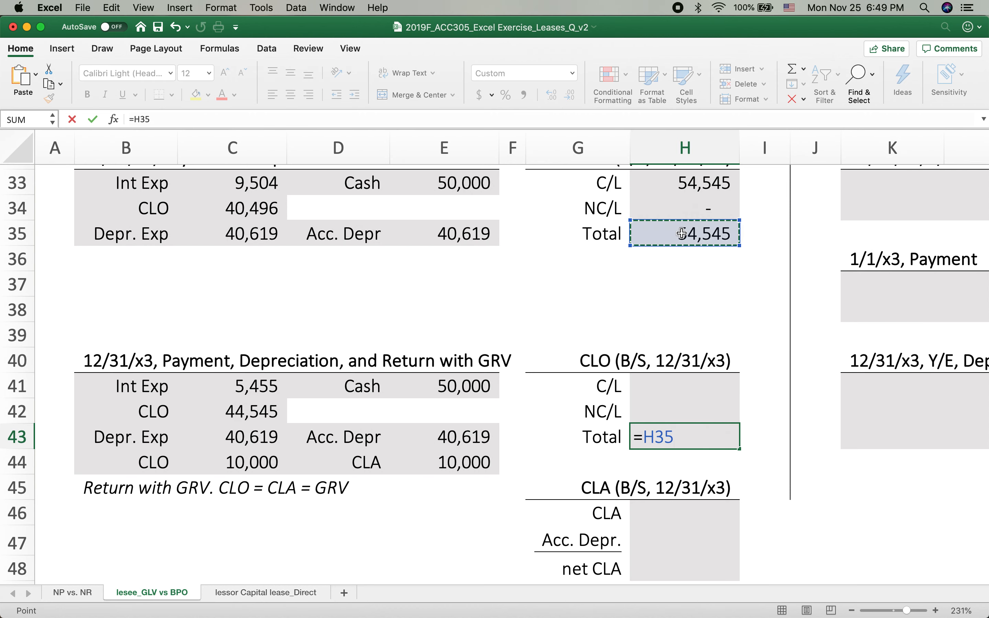
type("-")
left_click(230, 412)
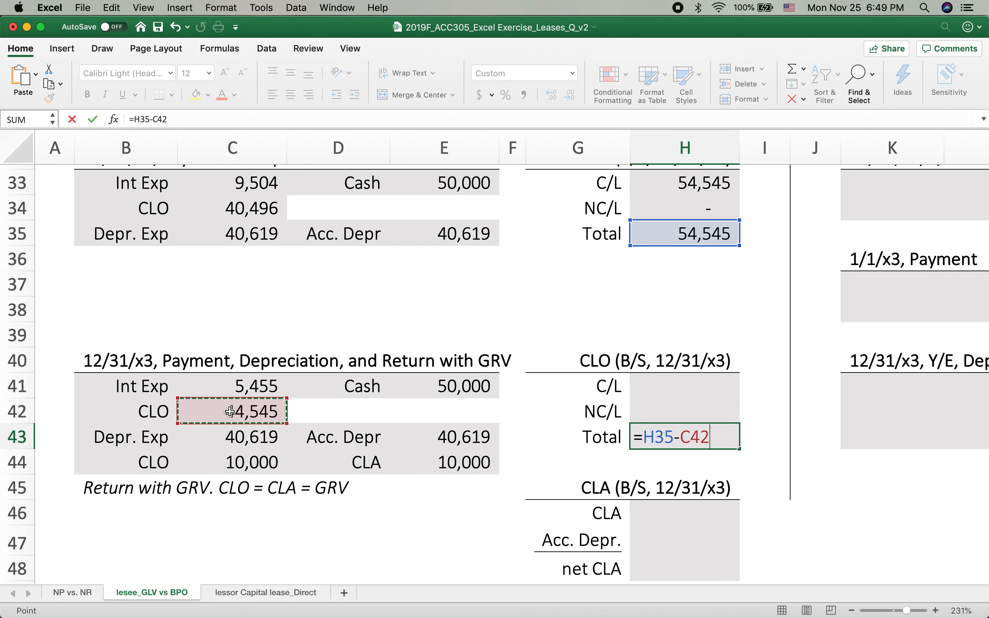
key("Return")
Extend the CLO total formula in H43 to also subtract the residual value CLO debit, making it =H35-C42-C44
left_click(702, 433)
double_click(722, 434)
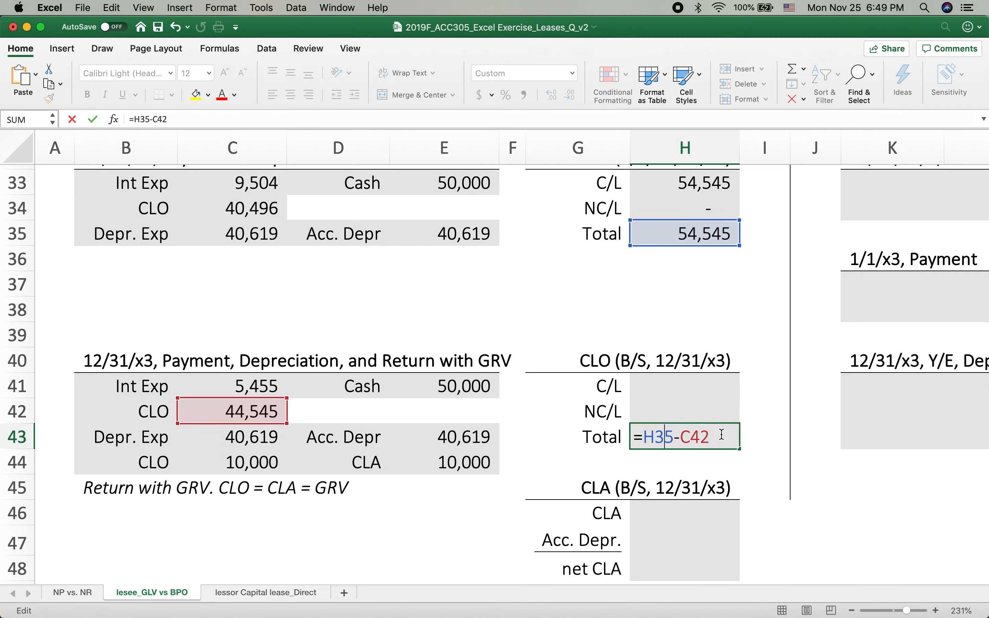
left_click(724, 434)
type("-")
left_click(235, 464)
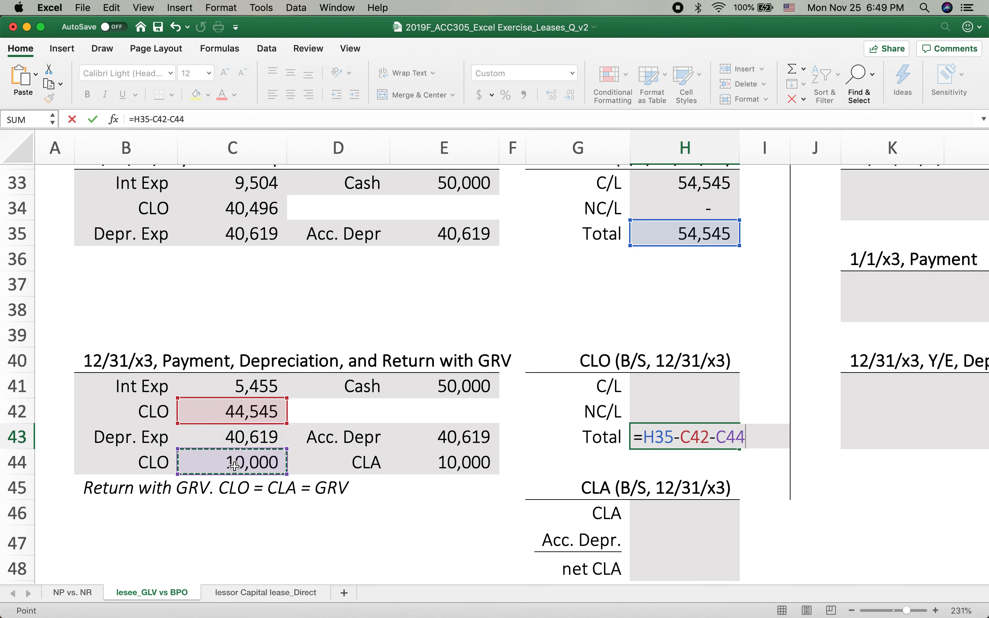
key("Return")
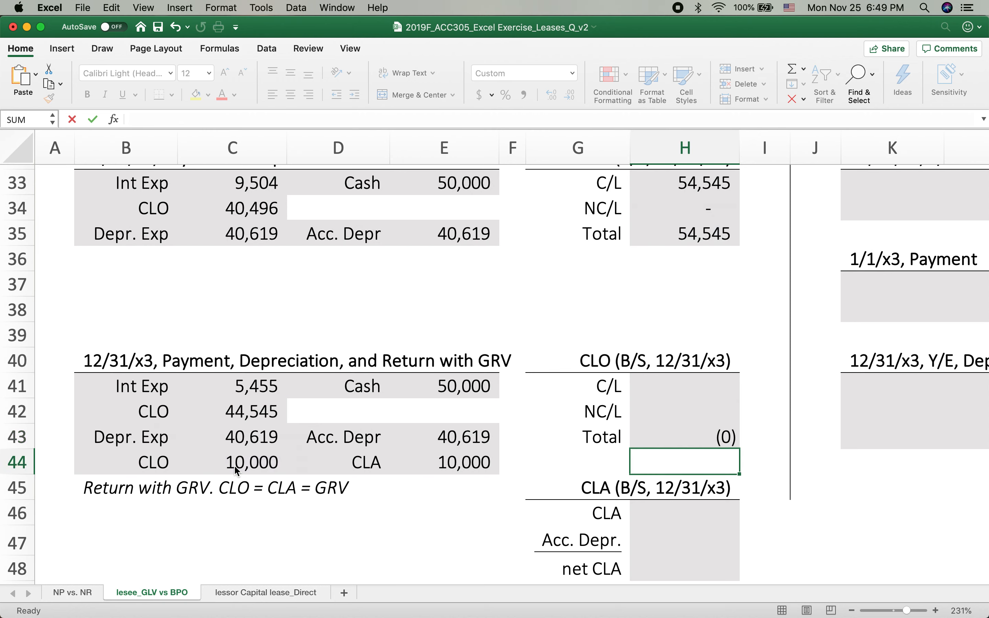
Enter 0 for both the current and noncurrent portions of the 12/31/x3 CLO in H41 and H42
left_click(675, 393)
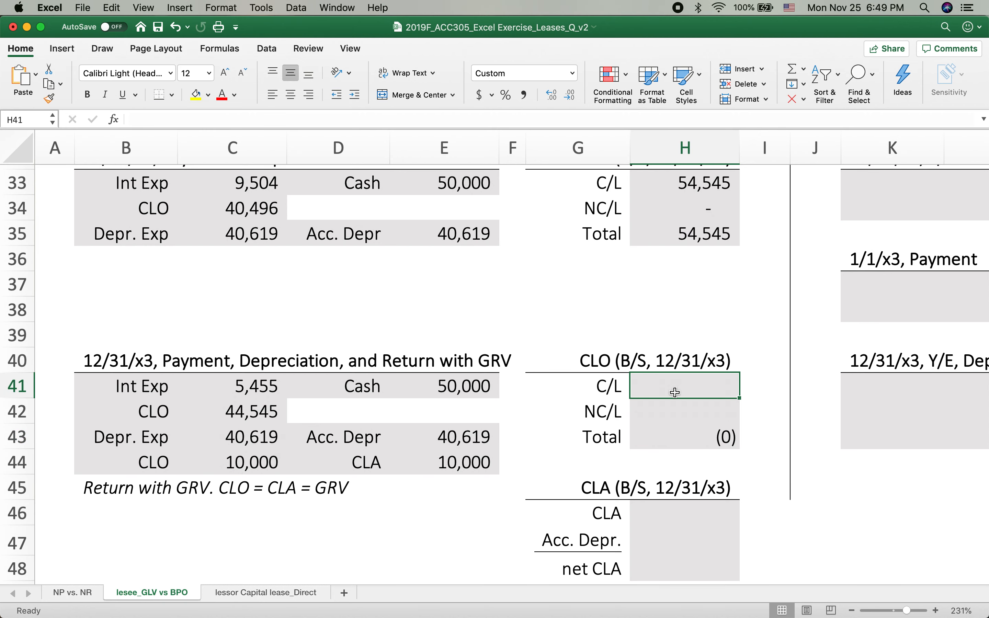
type("0")
key("Return")
type("0")
key("Return")
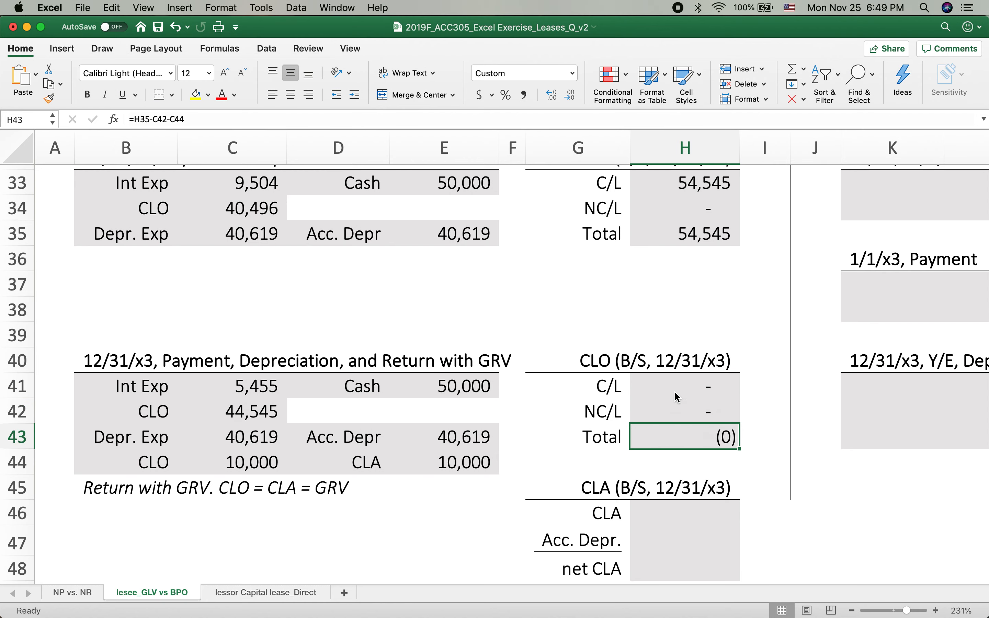
Link the 12/31/x3 CLA in H46 to the inception CLA debit with the formula =C21
scroll(543, 395, "down", 1)
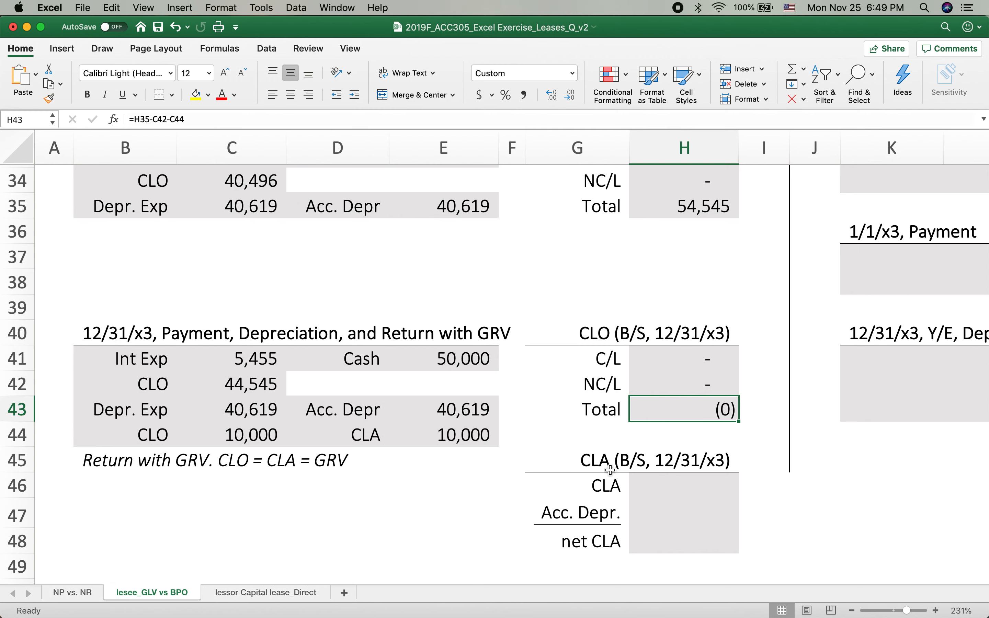
left_click(670, 484)
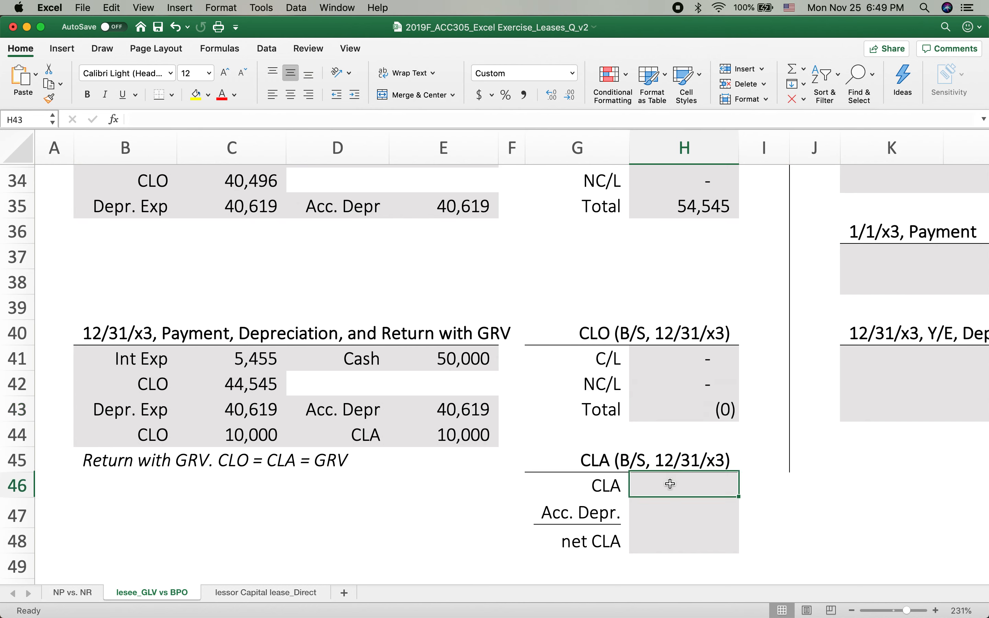
type("=")
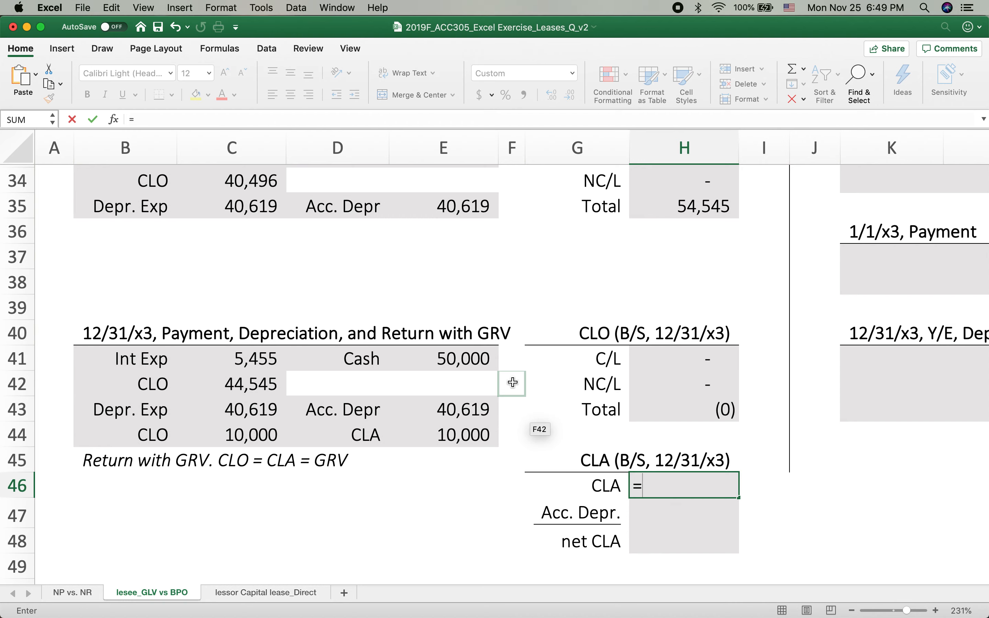
scroll(511, 382, "up", 6)
scroll(513, 382, "up", 1)
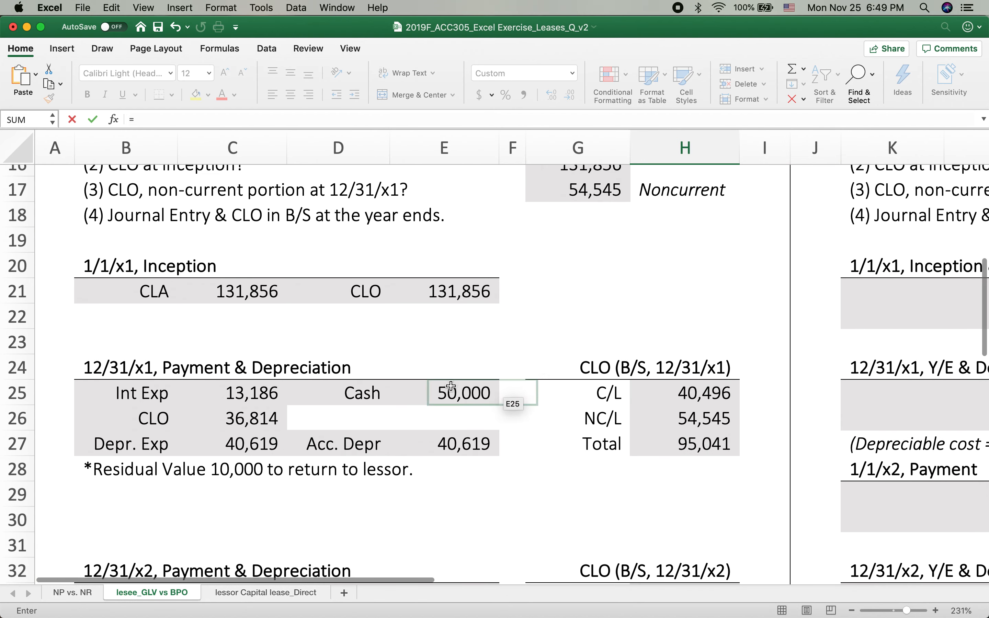
left_click(218, 294)
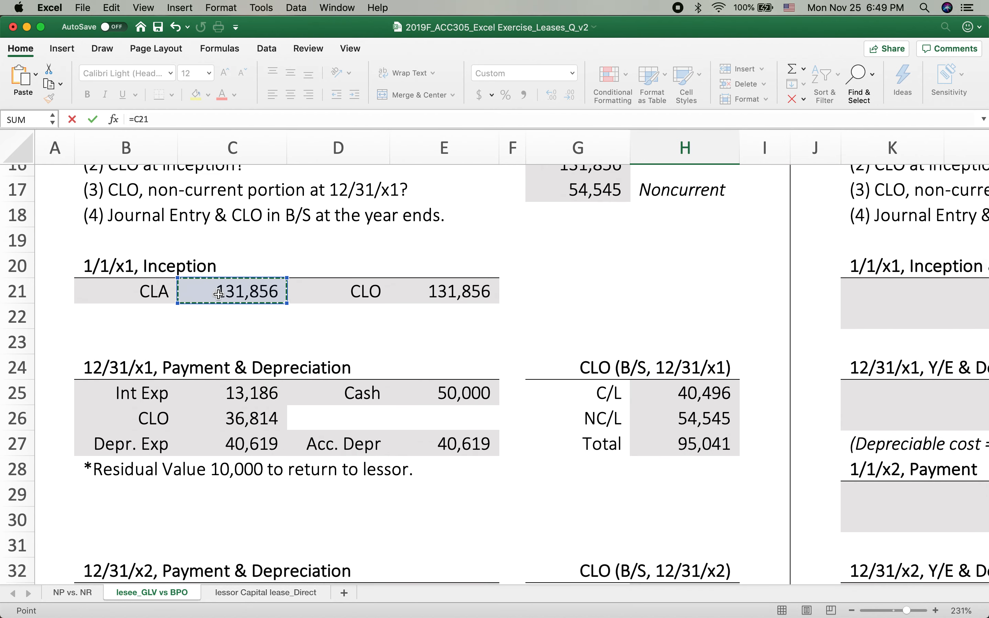
key("Return")
Total the three years' accumulated depreciation credits in H47 with the formula =E27+E35+E43
scroll(569, 358, "down", 1)
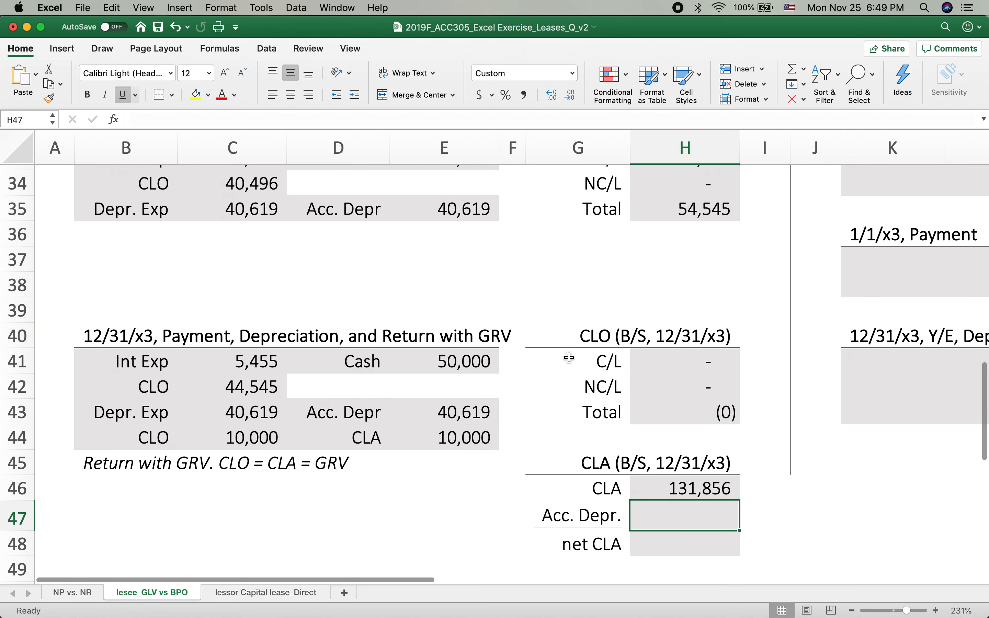
type("=")
scroll(471, 360, "up", 5)
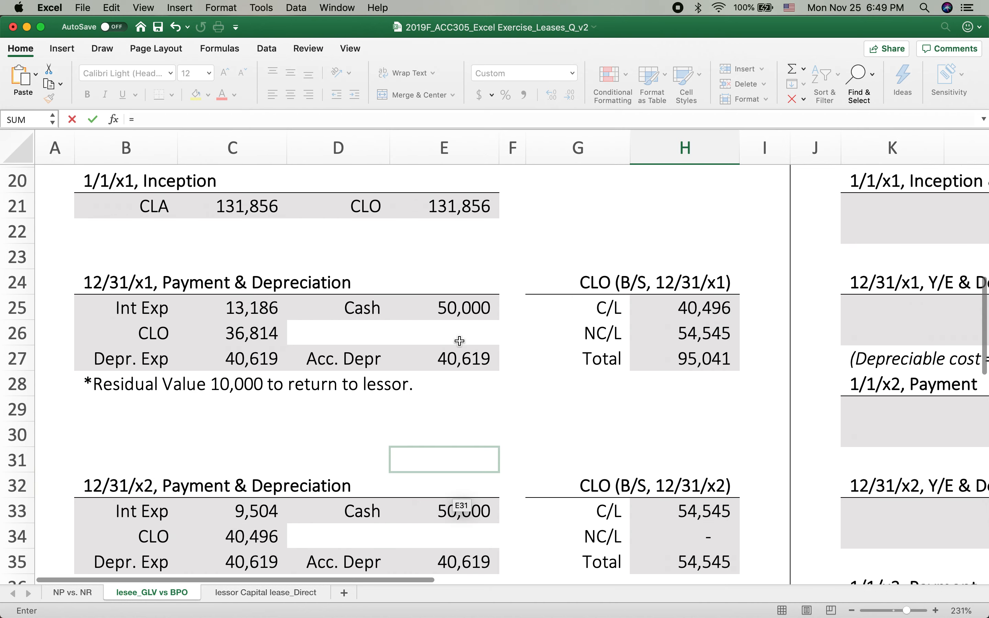
left_click(432, 362)
type("+")
scroll(434, 470, "down", 1)
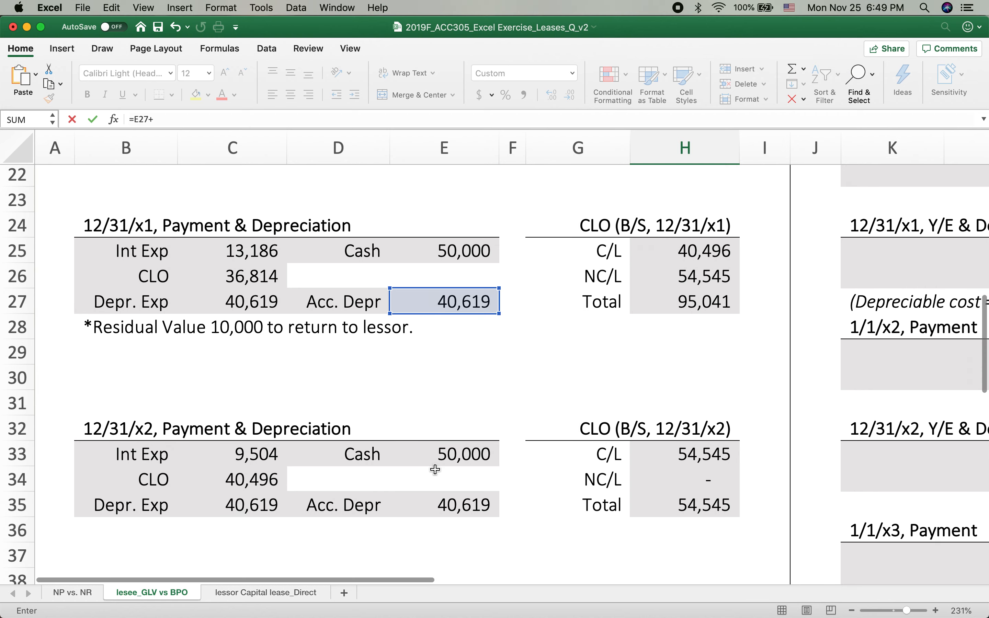
left_click(434, 498)
type("+")
scroll(434, 498, "down", 3)
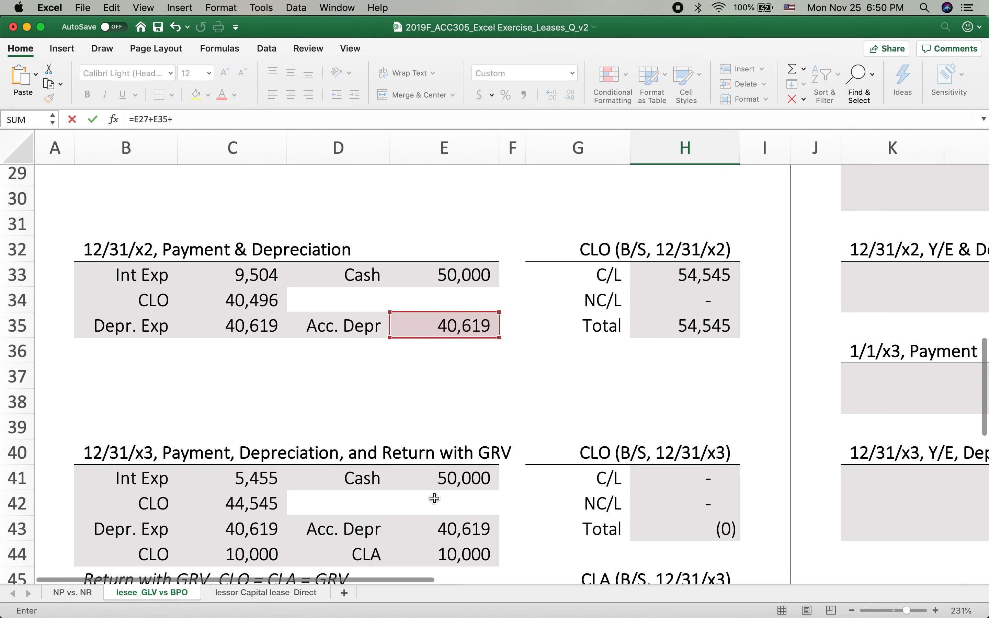
left_click(449, 531)
key("Return")
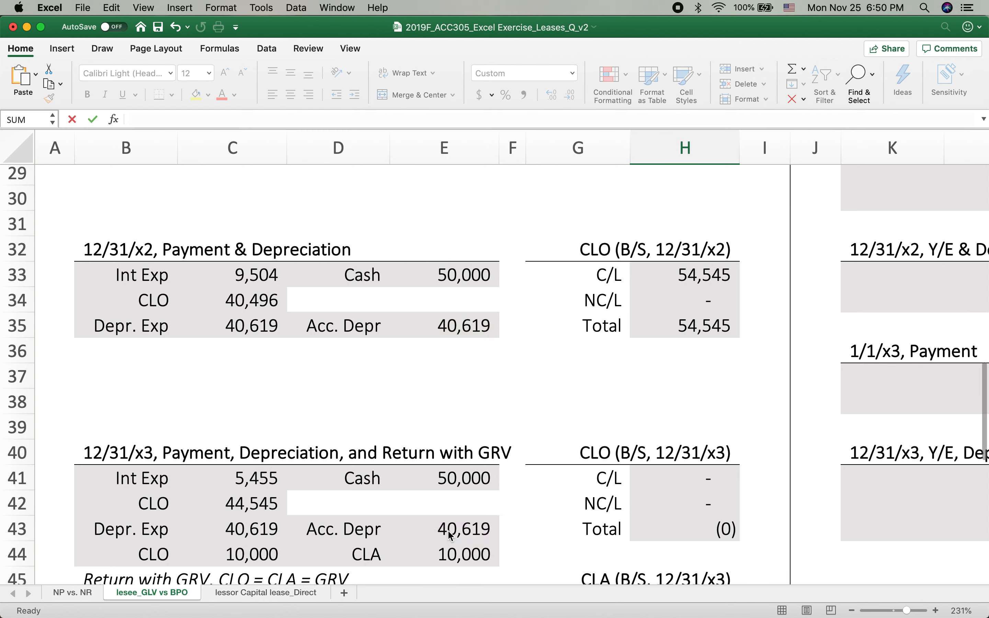
Calculate the 12/31/x3 net CLA in H48 with the formula =H46-H47
type("=")
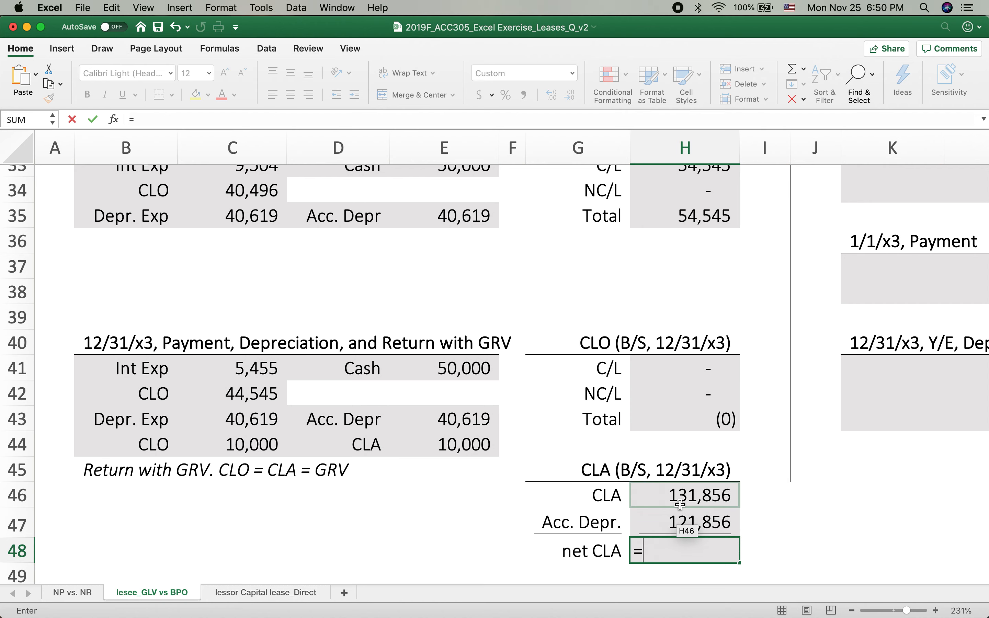
left_click(690, 498)
type("-")
left_click(654, 526)
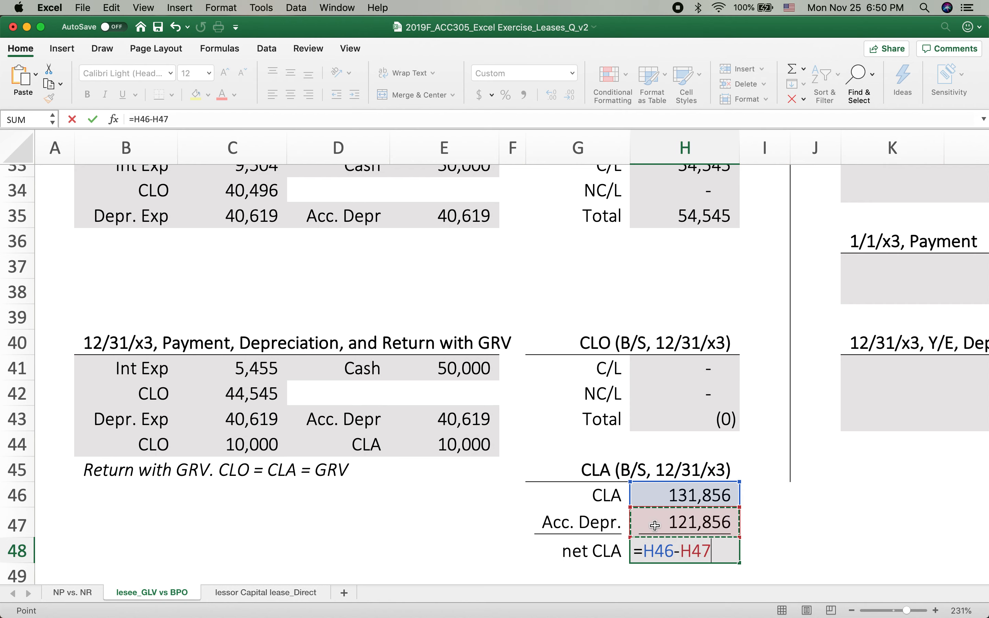
key("Return")
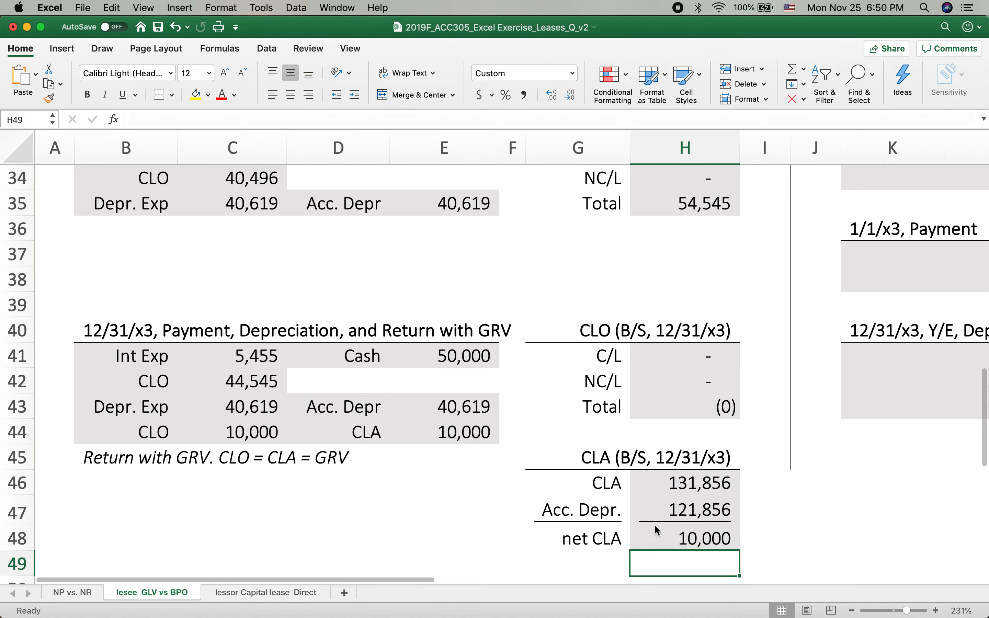
Extend the CLA formula in H46 to subtract the CLA credit from the asset's return, making it =C21-E44
left_click(466, 434)
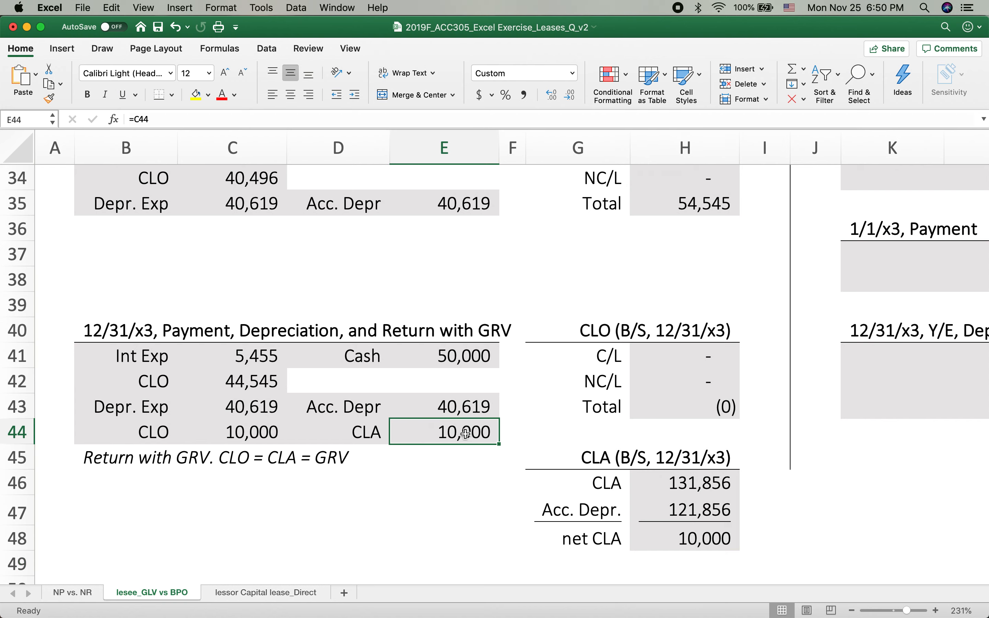
double_click(709, 485)
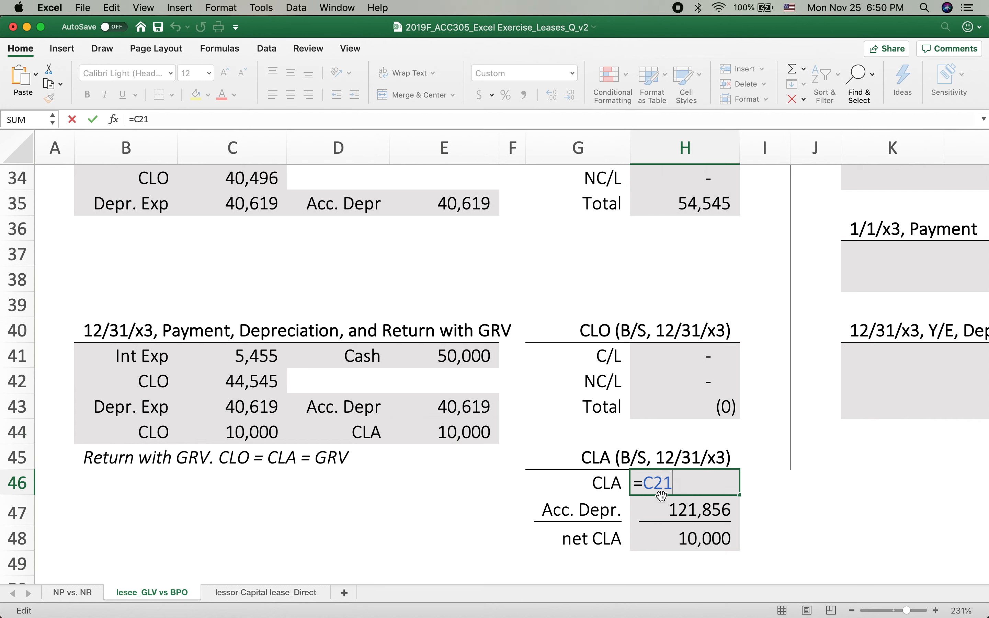
scroll(517, 485, "up", 2)
scroll(380, 493, "up", 10)
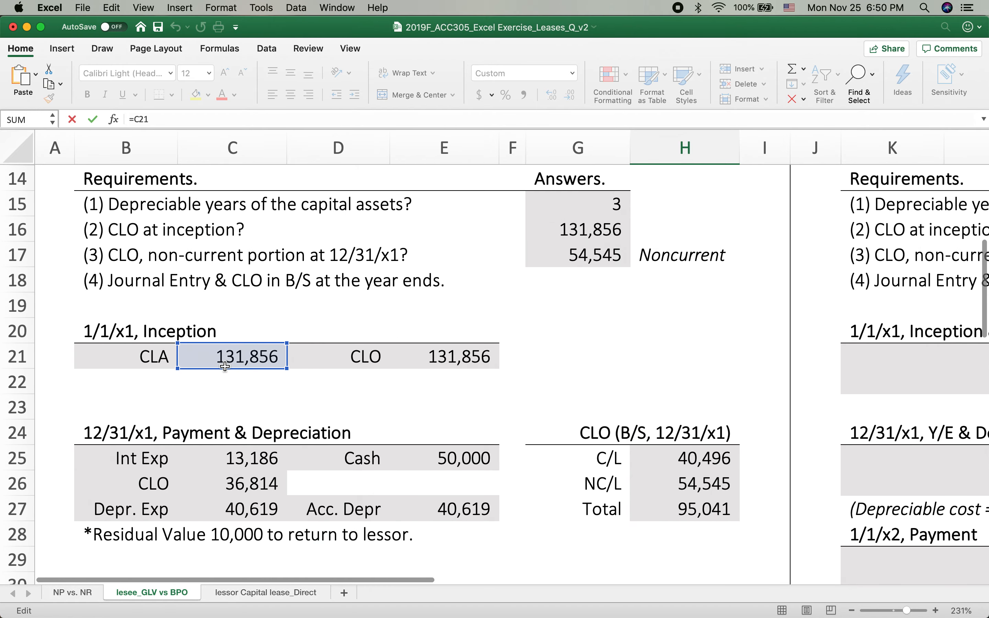
scroll(318, 425, "down", 12)
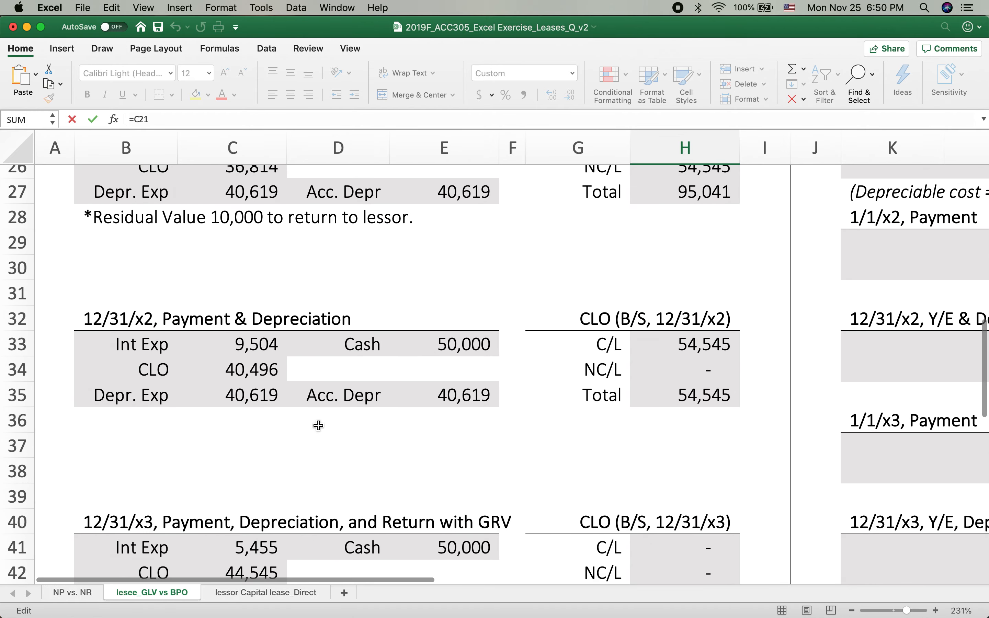
type("-")
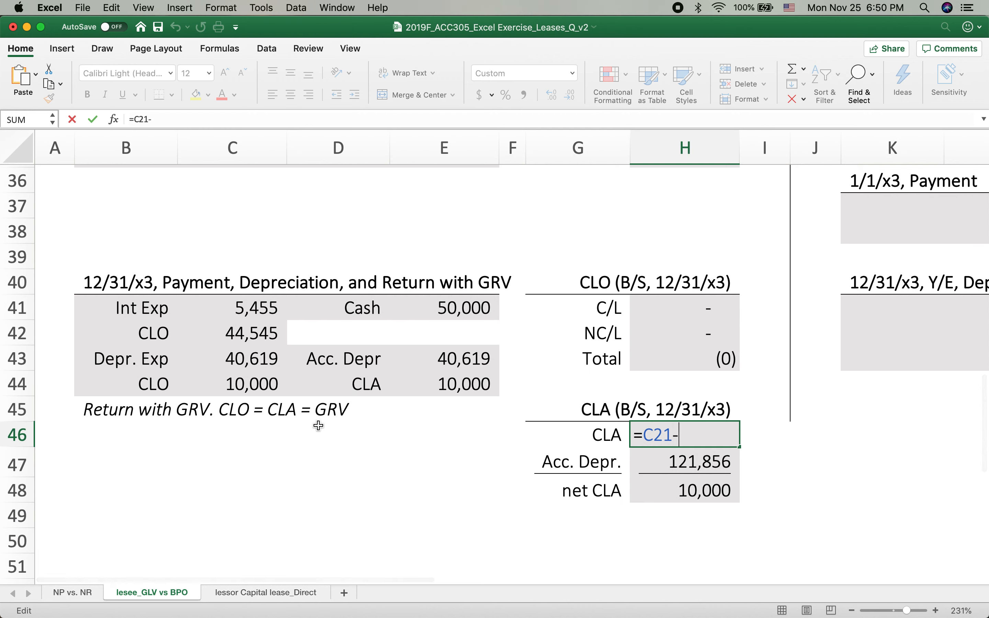
left_click(439, 384)
key("Return")
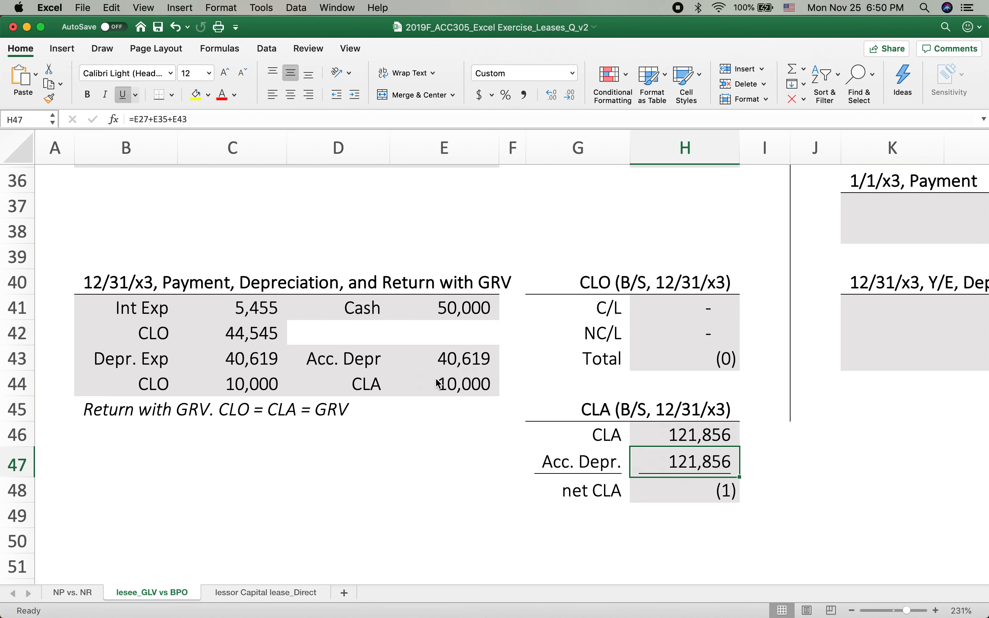
Replace the hard-coded 131856 in the 12/31/x1 depreciation formula in C27 with a reference, making it =(C21-10000)/3
left_click(726, 491)
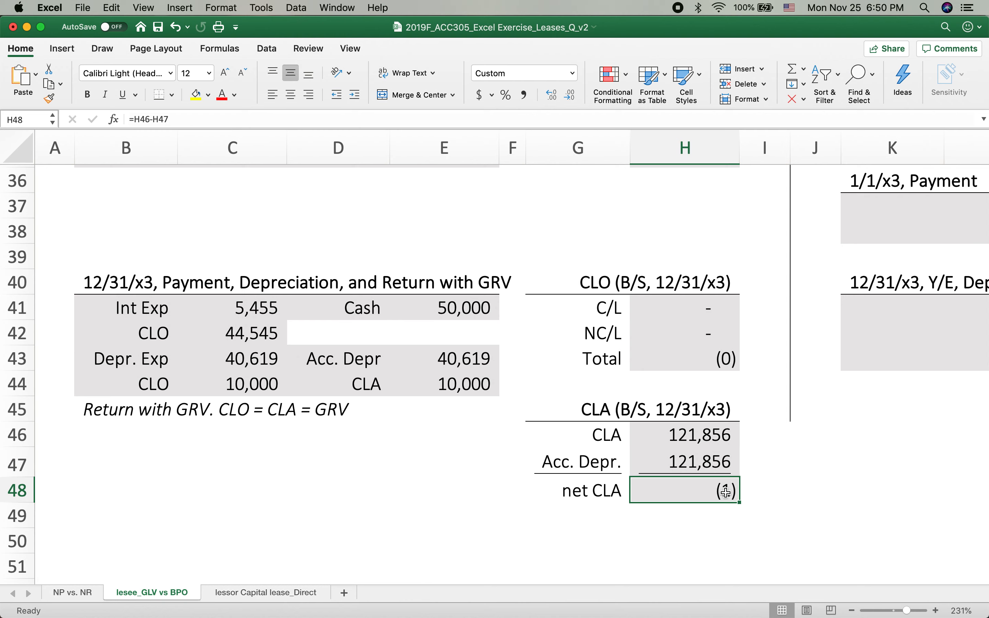
scroll(588, 514, "up", 7)
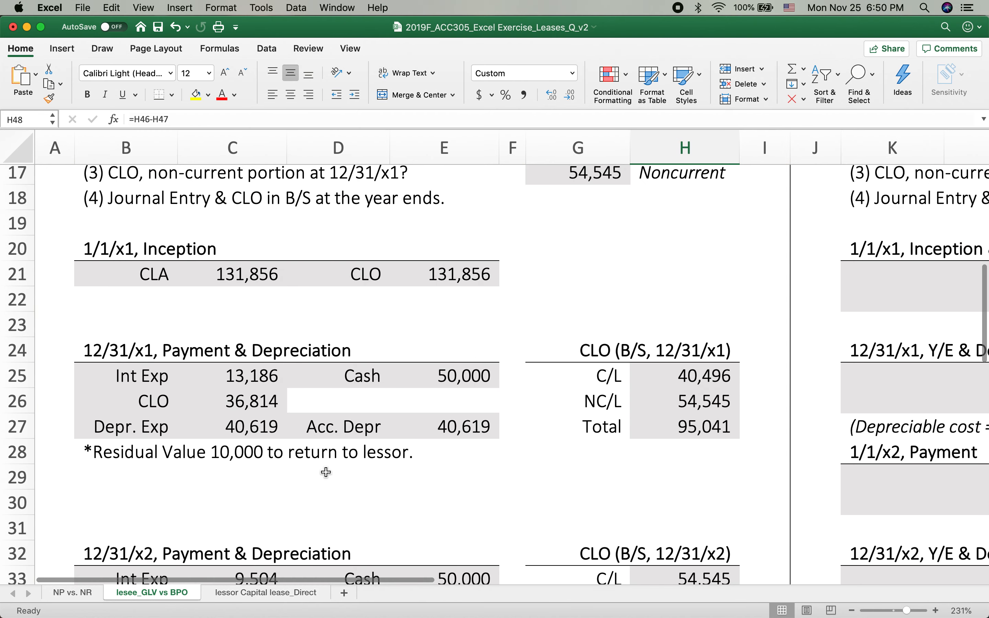
left_click(243, 429)
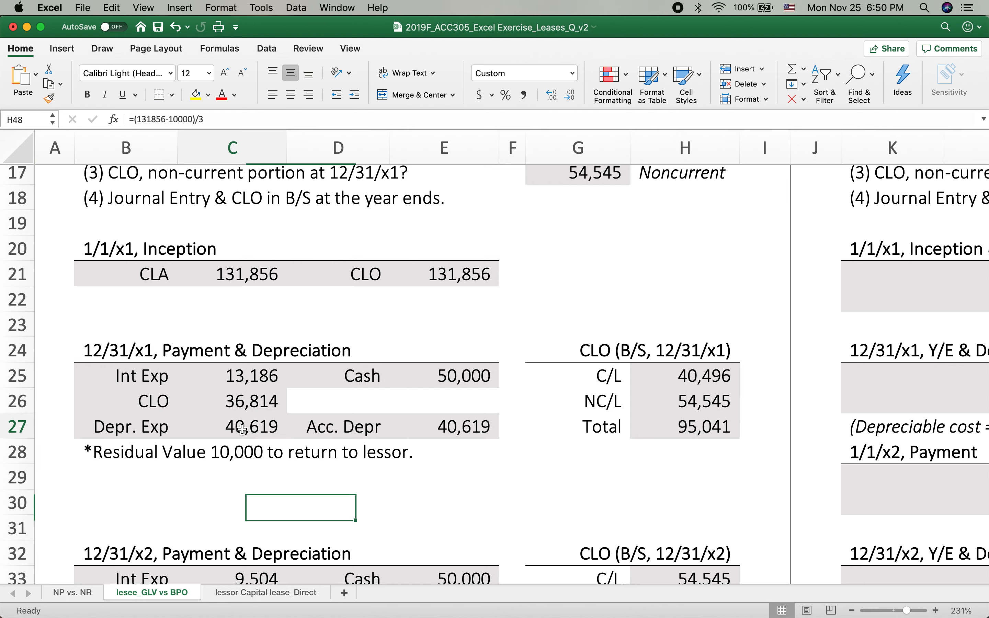
double_click(243, 430)
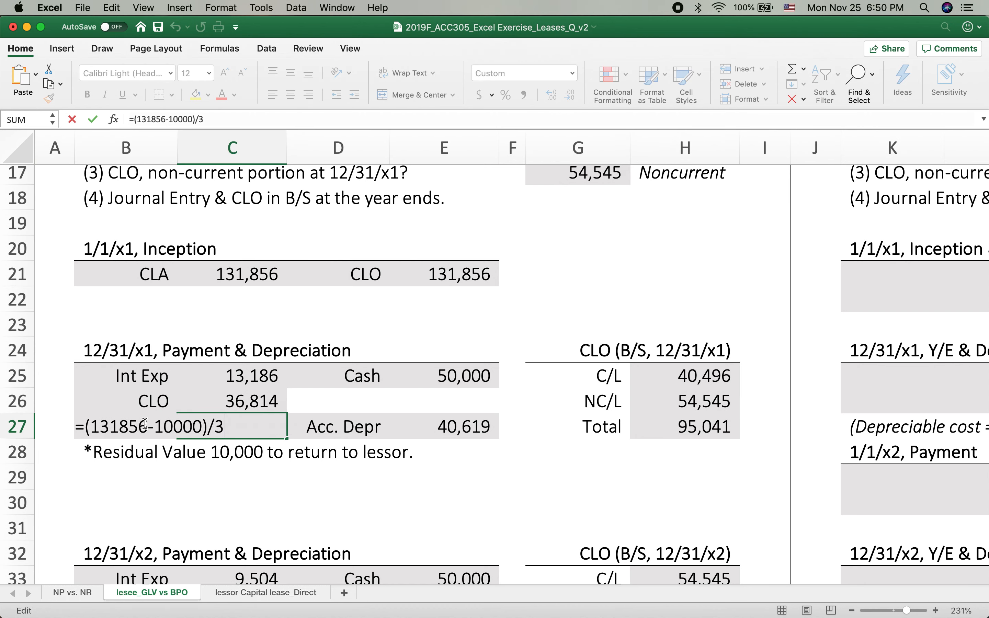
key("BackSpace")
key("BackSpace")
key("BackSpace")
key("BackSpace")
key("BackSpace")
key("BackSpace")
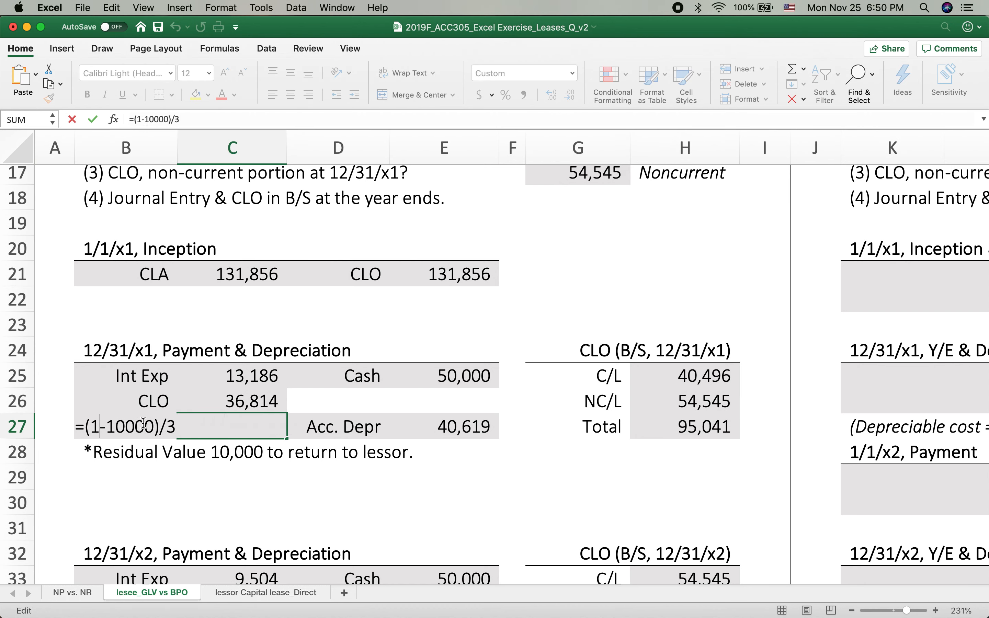
left_click(235, 278)
key("Return")
Link the 12/31/x2 depreciation expense in C35 to the prior year's expense with the formula =C27
scroll(303, 466, "down", 4)
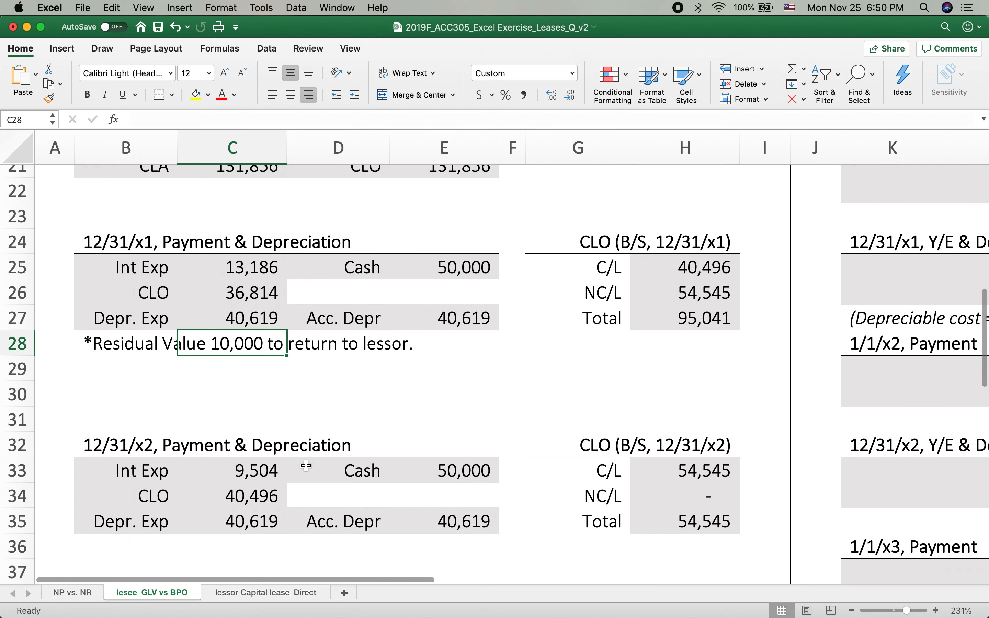
right_click(311, 270)
left_click(251, 424)
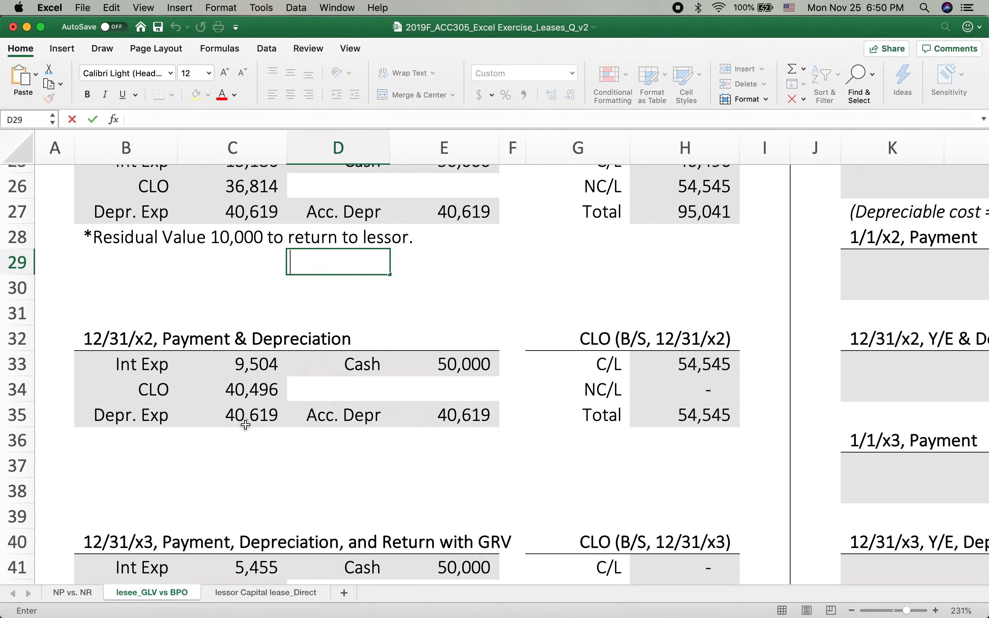
double_click(243, 414)
key("Escape")
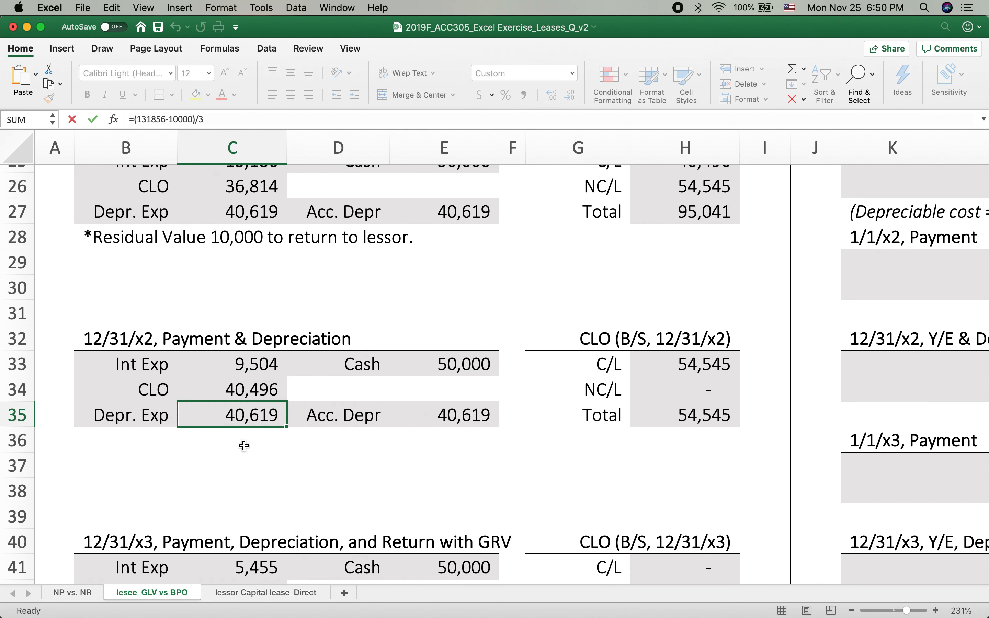
type("=")
left_click(262, 212)
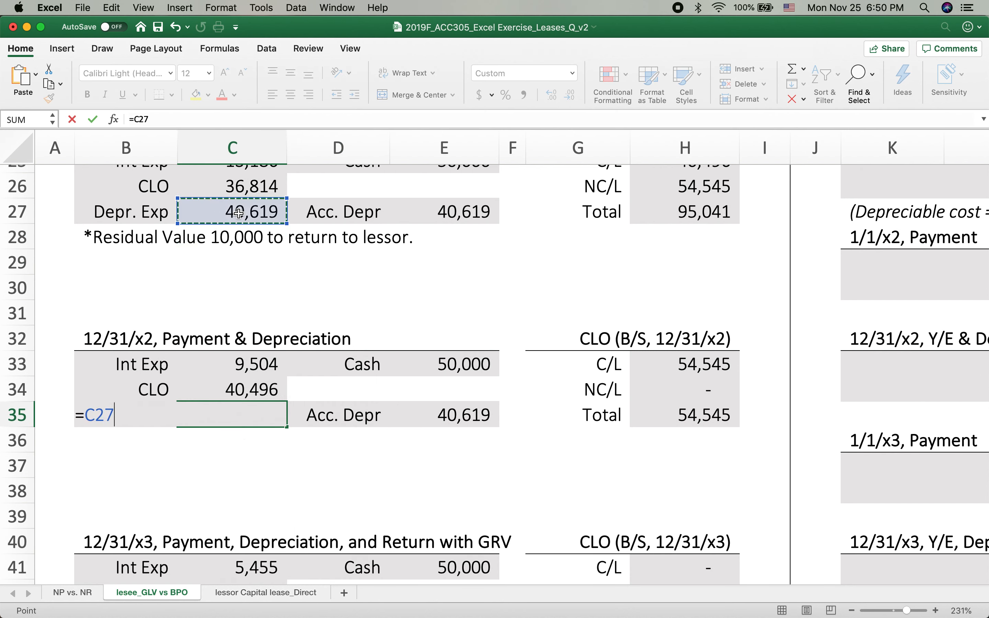
key("Return")
Replace the 12/31/x3 depreciation expense in C43 with a link to the 12/31/x2 expense, =C35
scroll(320, 460, "down", 3)
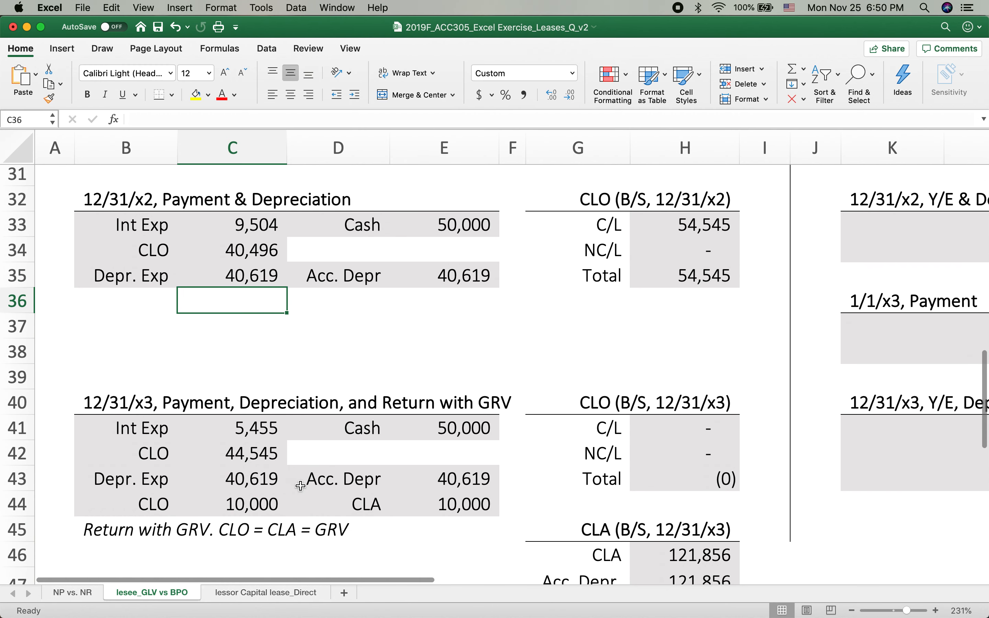
left_click(254, 485)
key("BackSpace")
type("=")
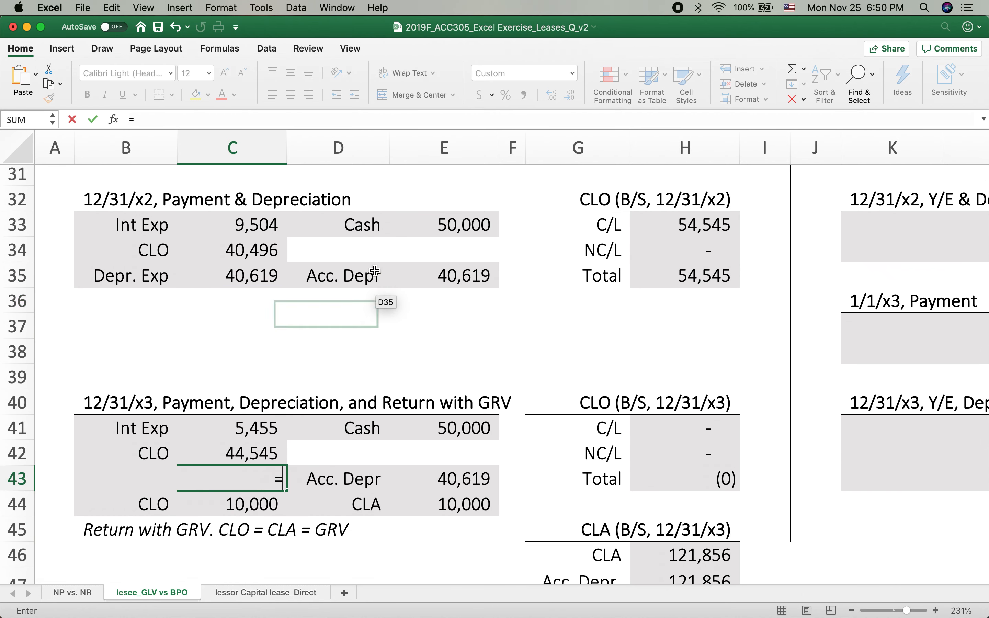
left_click(238, 274)
key("Return")
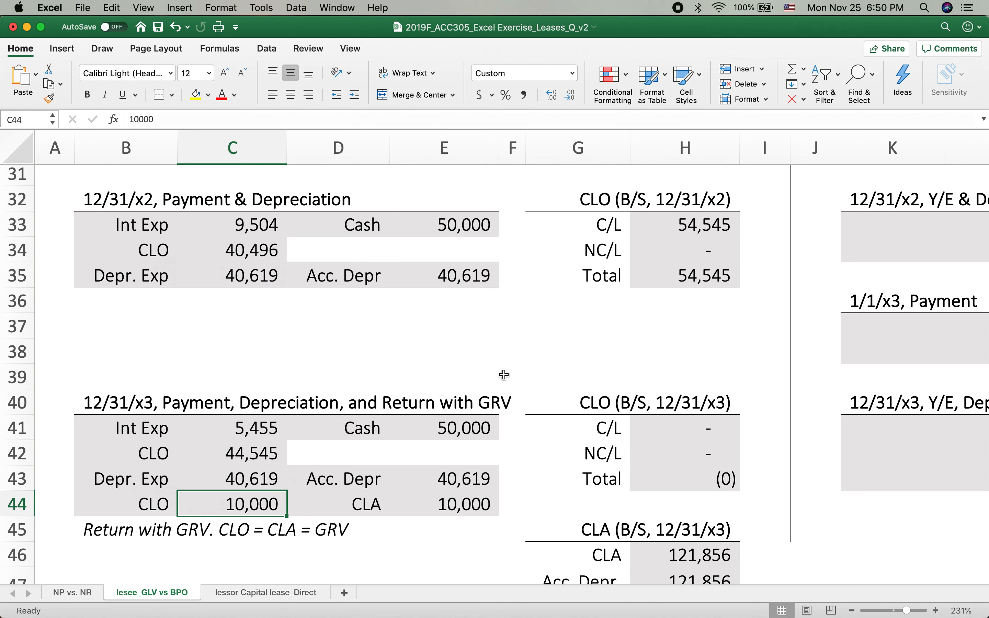
Review the net CLA formula in H48, the EX 1 entries and balances, and the EX 2 bargain purchase option problem
scroll(503, 375, "down", 5)
left_click(707, 358)
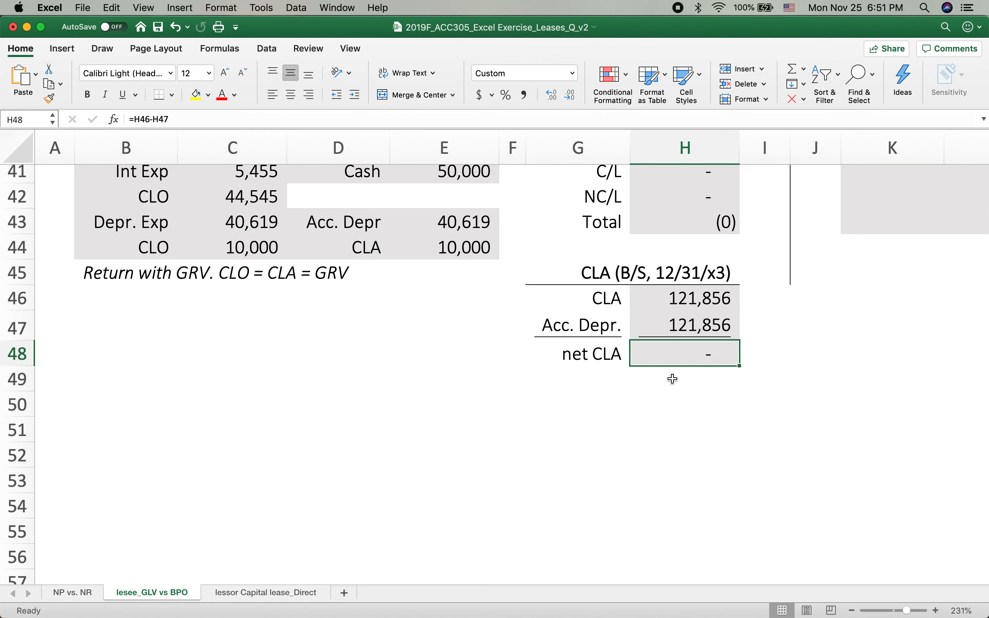
scroll(673, 379, "up", 10)
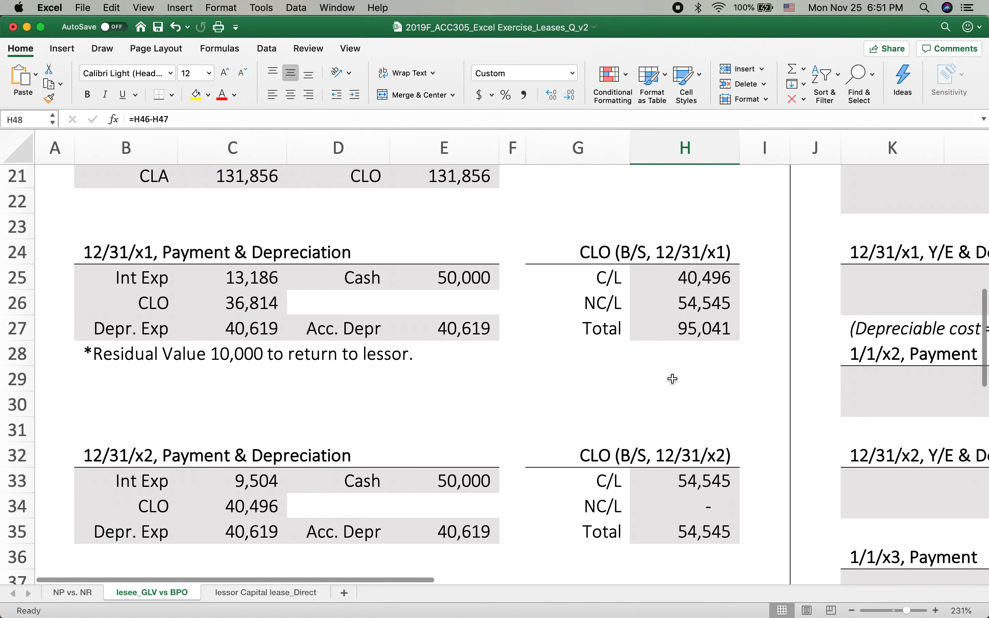
scroll(673, 379, "up", 8)
scroll(729, 432, "up", 3)
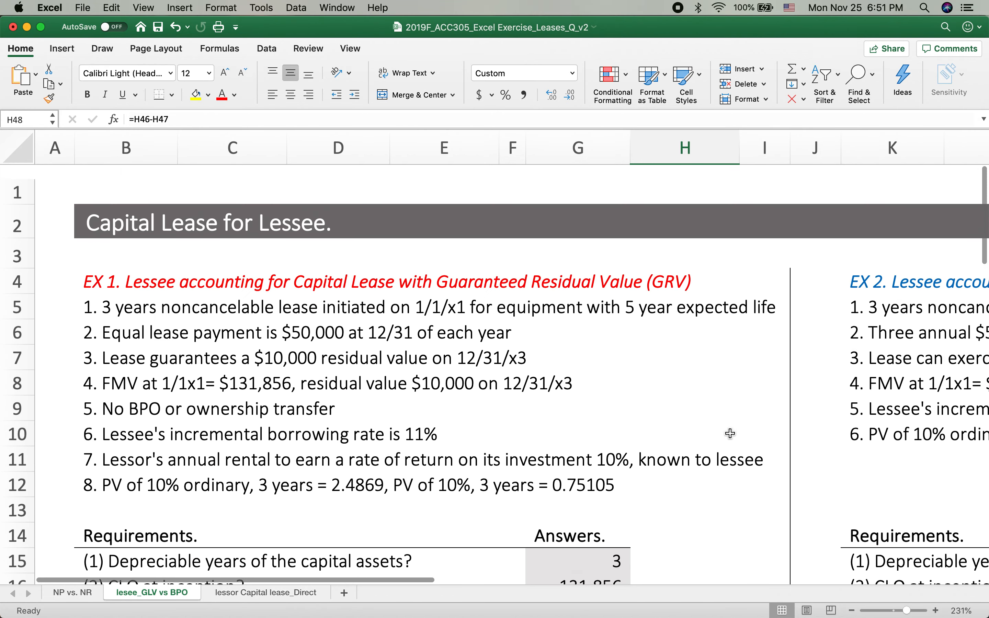
scroll(731, 432, "right", 10)
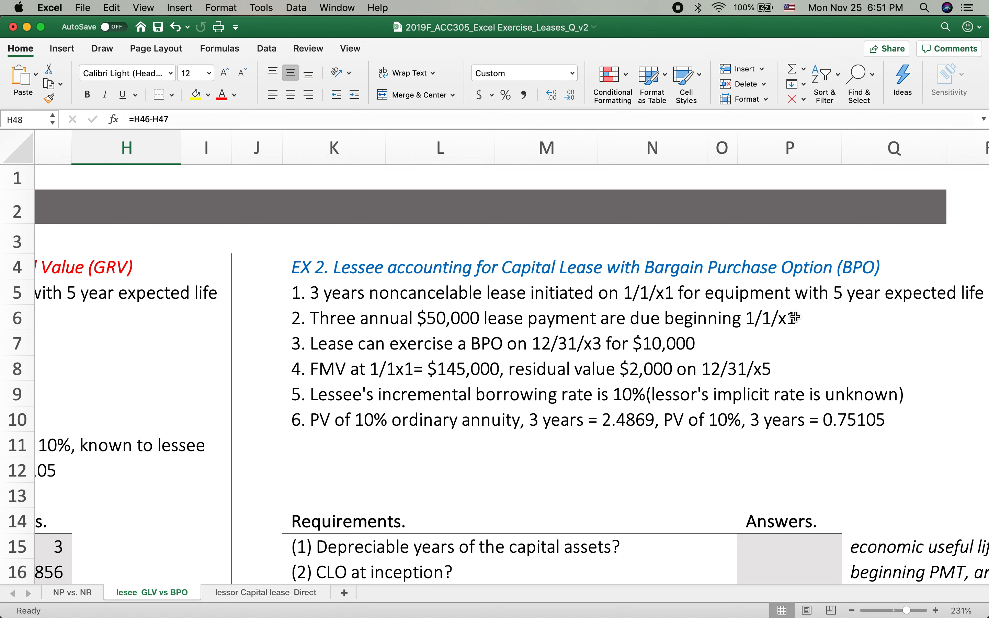
scroll(796, 317, "down", 10)
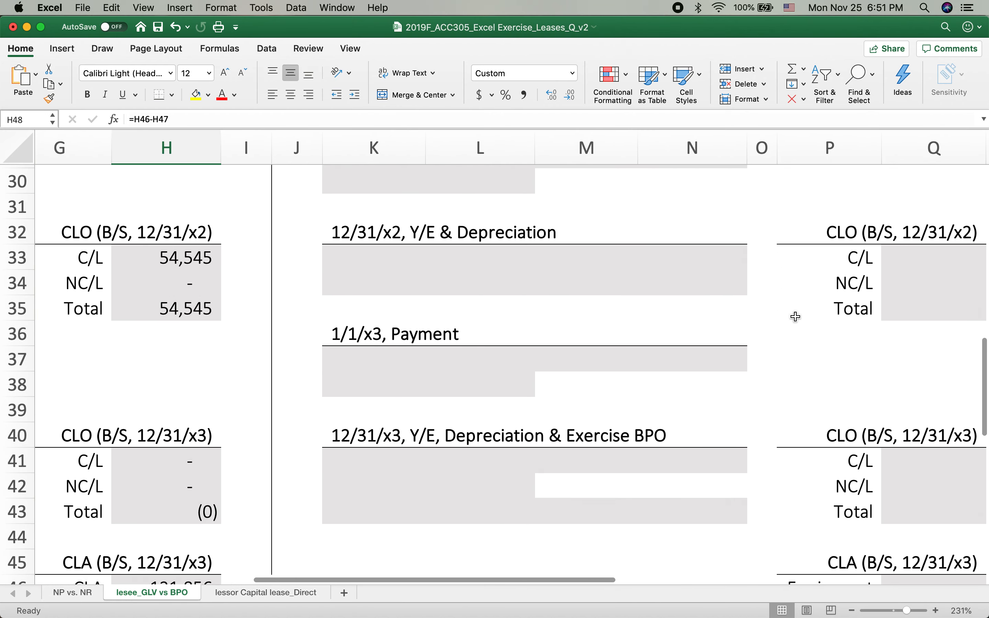
scroll(796, 318, "up", 10)
scroll(792, 319, "left", 5)
scroll(421, 413, "down", 3)
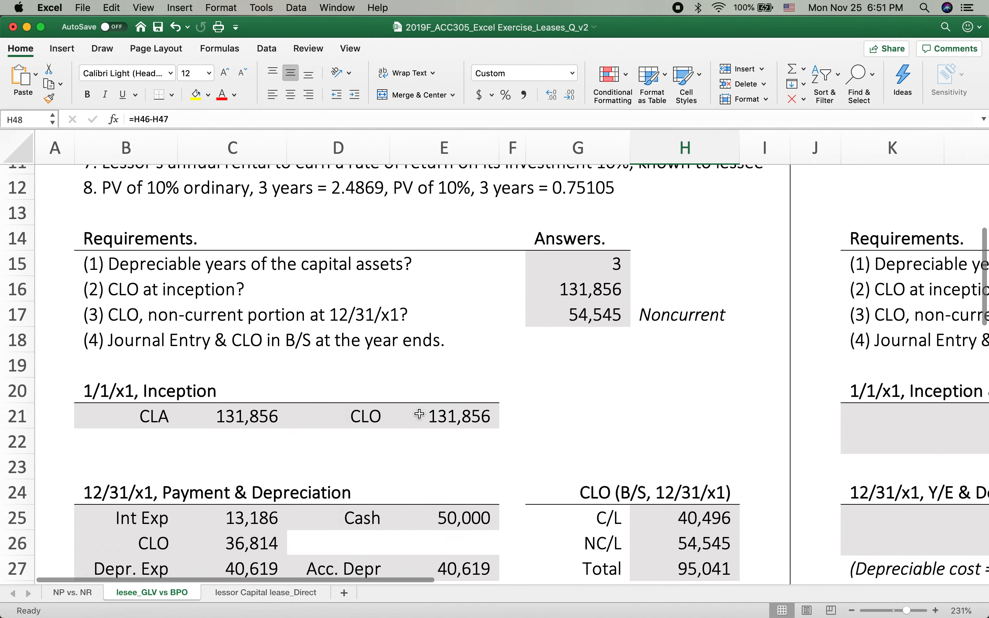
scroll(420, 415, "down", 6)
scroll(420, 414, "up", 2)
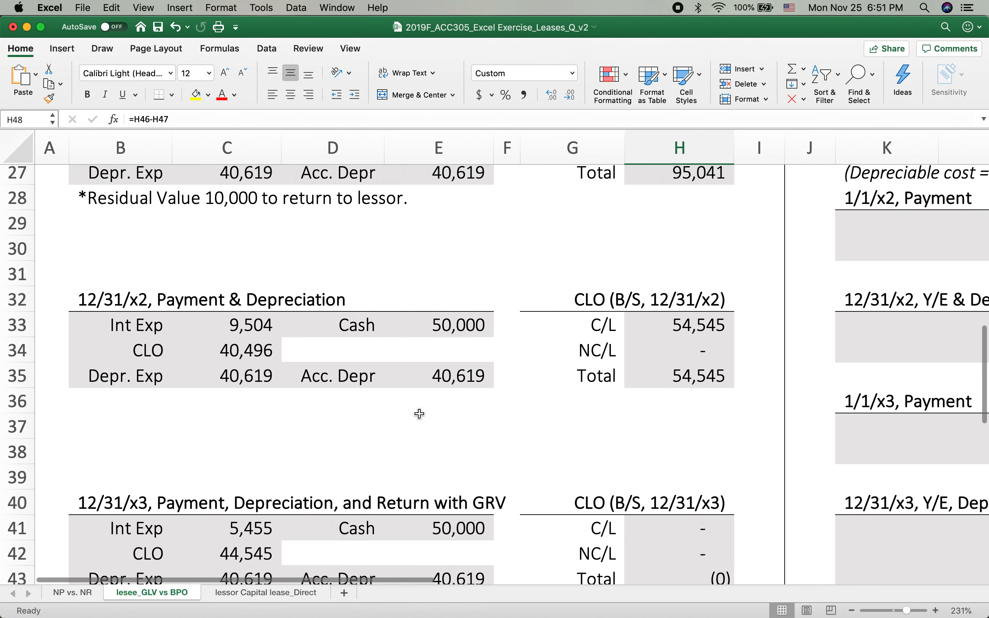
scroll(420, 414, "up", 9)
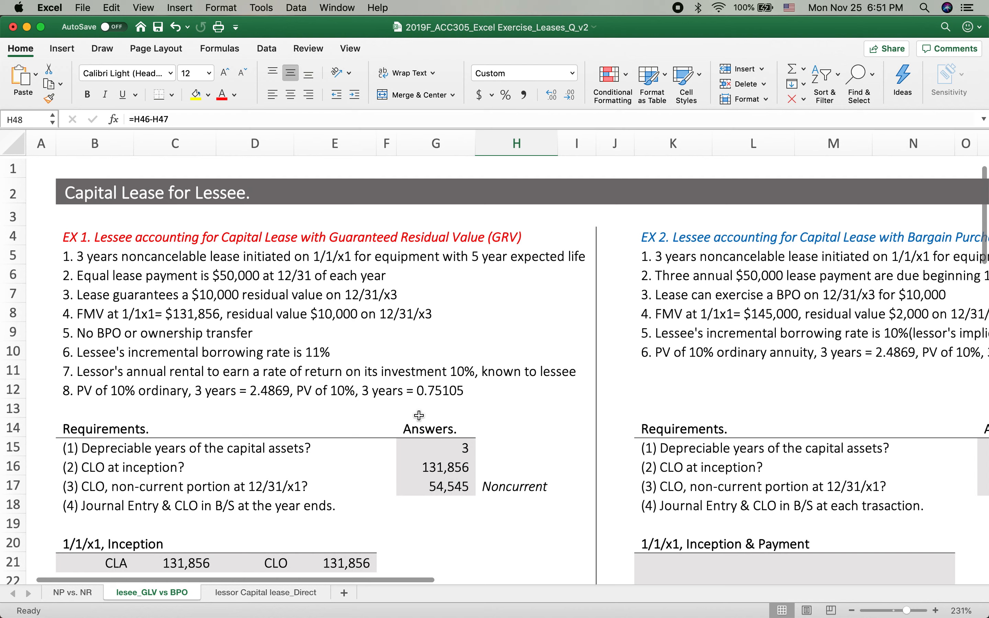
scroll(419, 416, "down", 3)
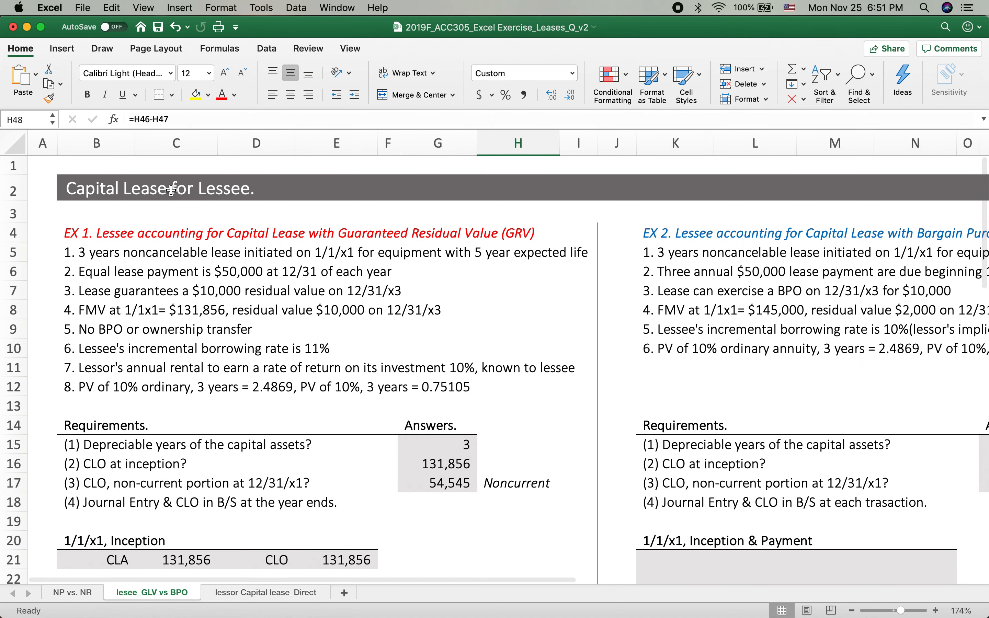